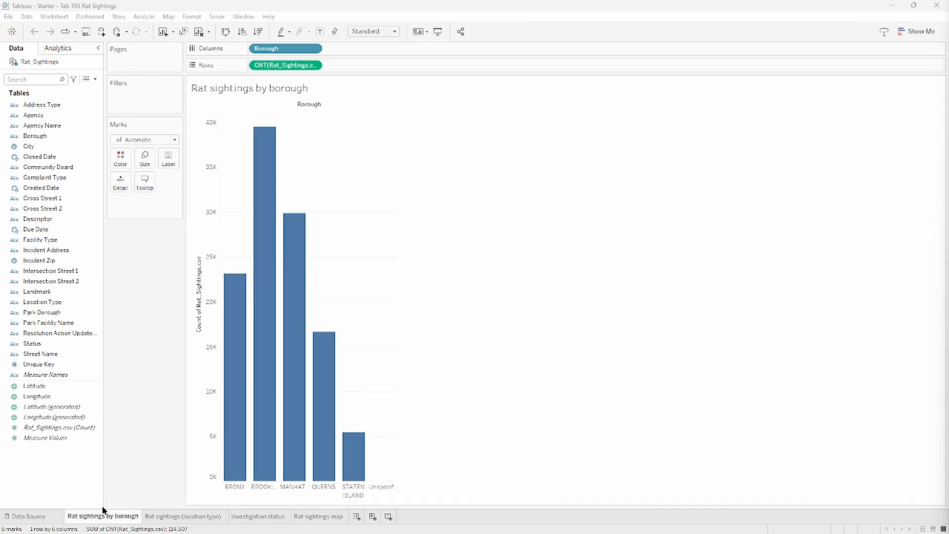
# Review the charts on the location type, investigation status, map and borough worksheets.
pyautogui.click(176, 517)
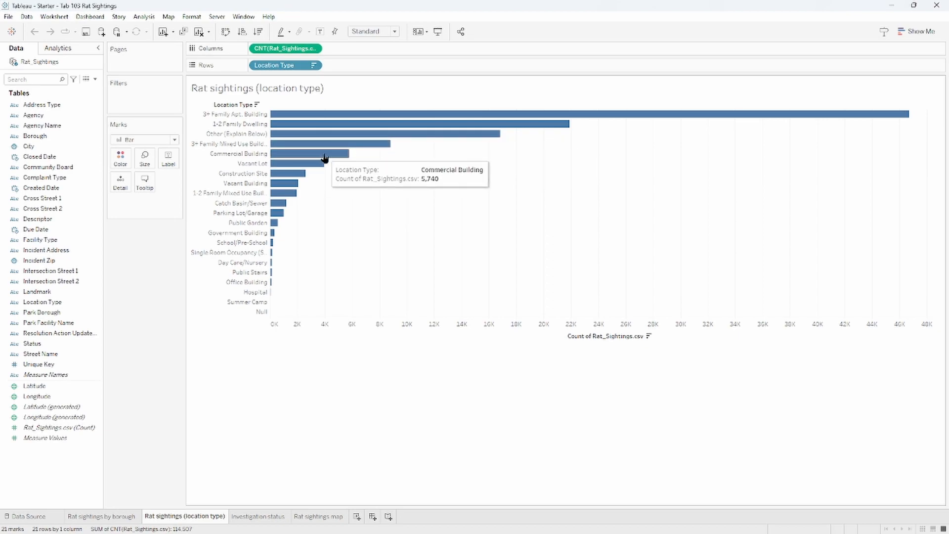
pyautogui.click(262, 516)
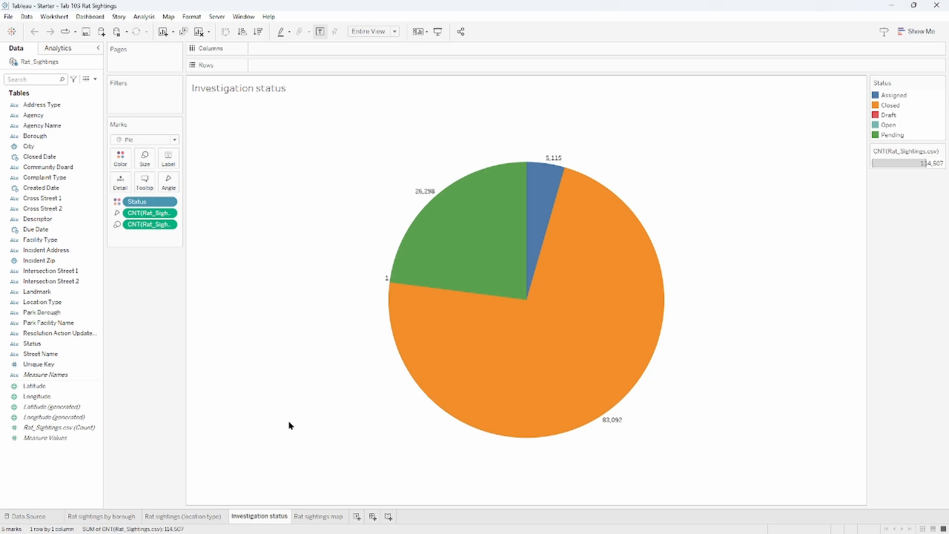
pyautogui.click(303, 515)
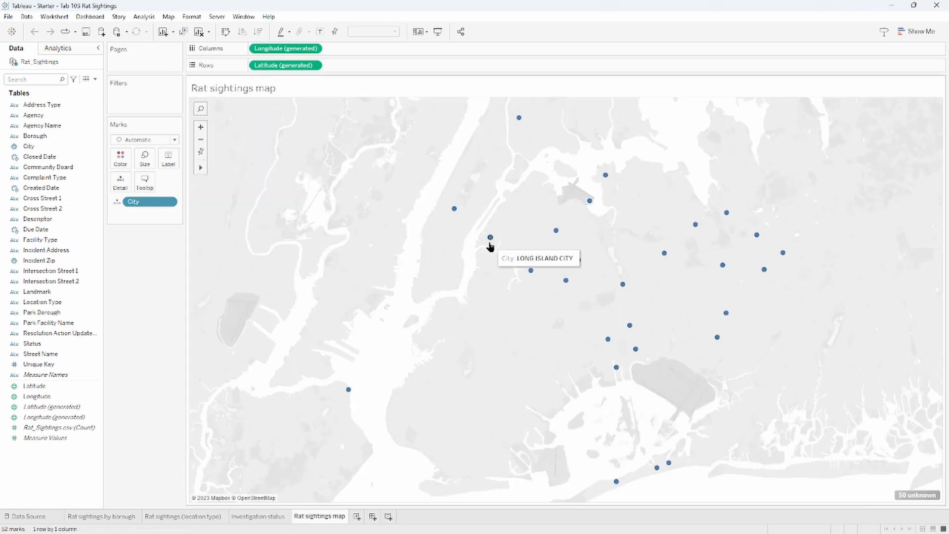
pyautogui.moveTo(448, 219)
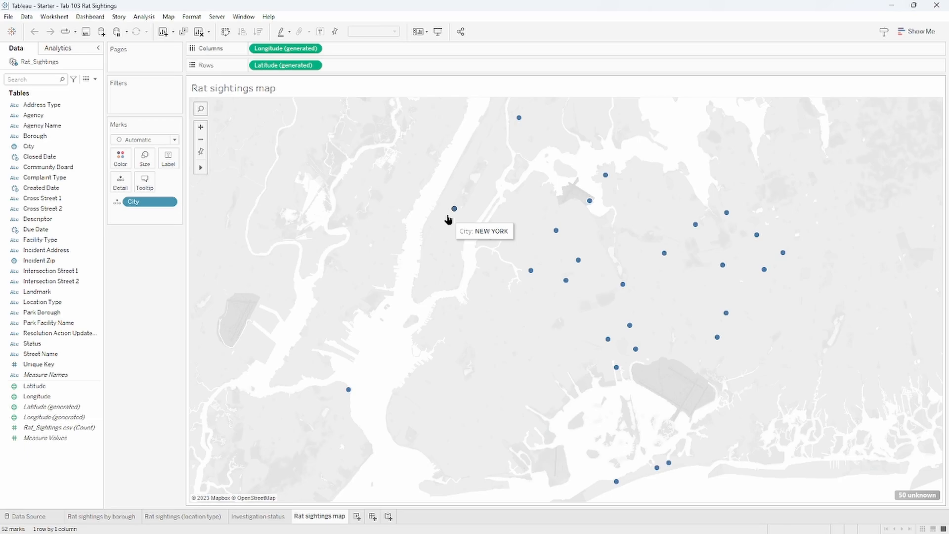
pyautogui.click(130, 516)
pyautogui.click(188, 516)
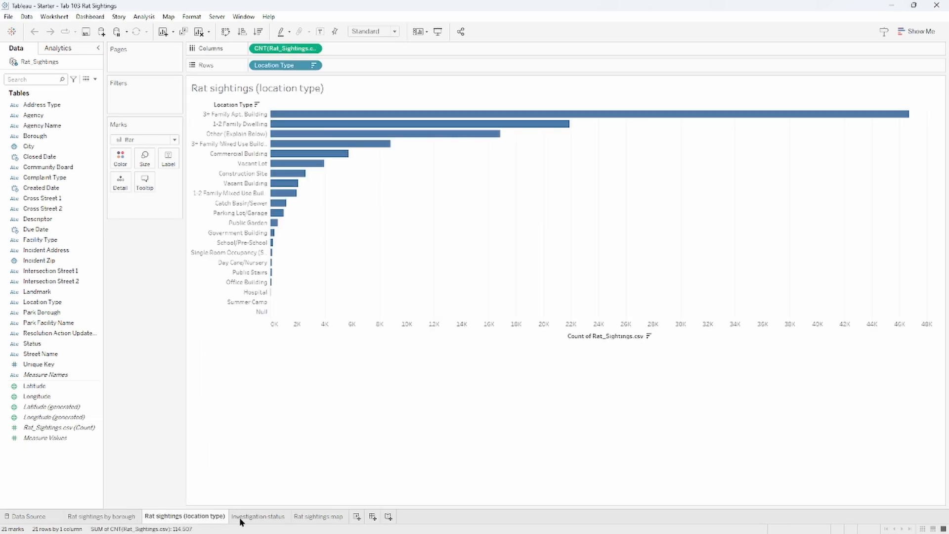
pyautogui.click(240, 519)
pyautogui.click(157, 516)
pyautogui.click(265, 517)
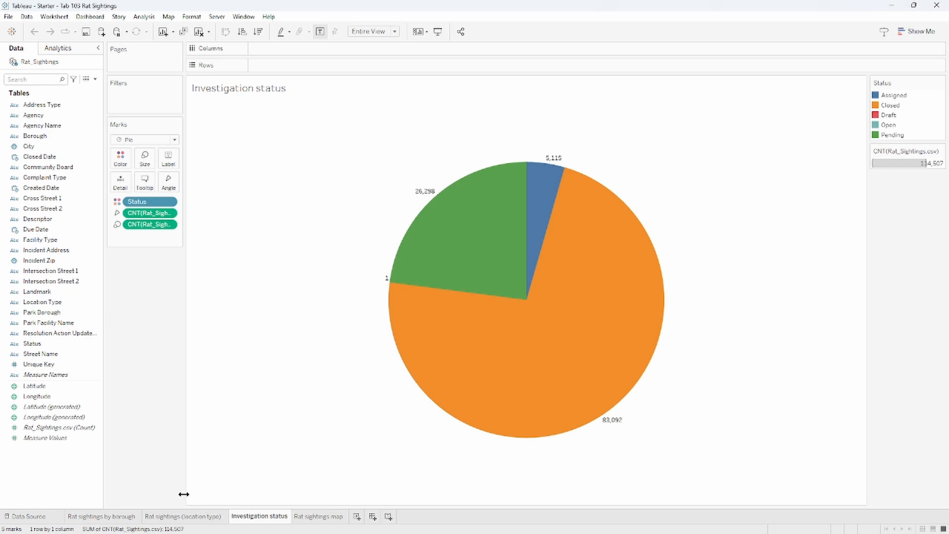
# Create a new dashboard and place the borough, location type, Investigation status and map sheets in a two-by-two grid.
pyautogui.click(371, 517)
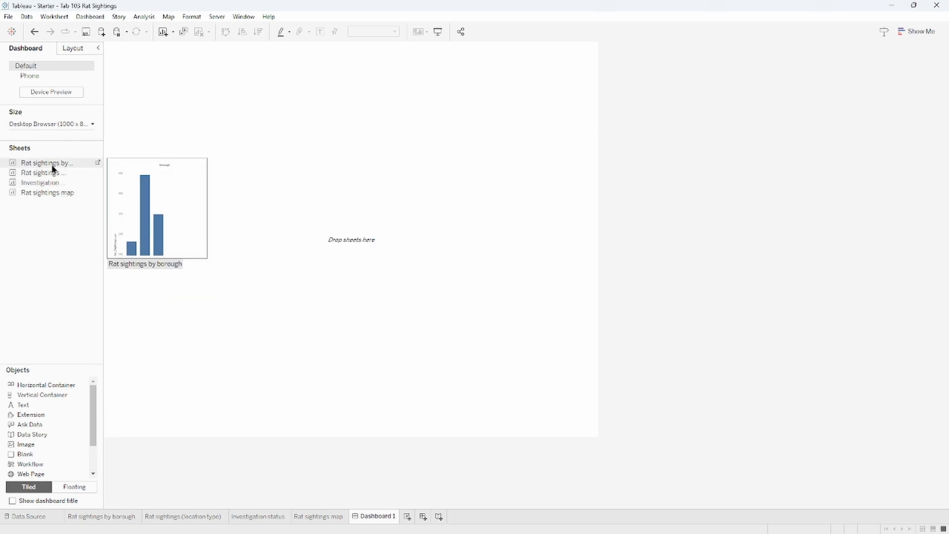
pyautogui.moveTo(52, 167); pyautogui.dragTo(232, 197)
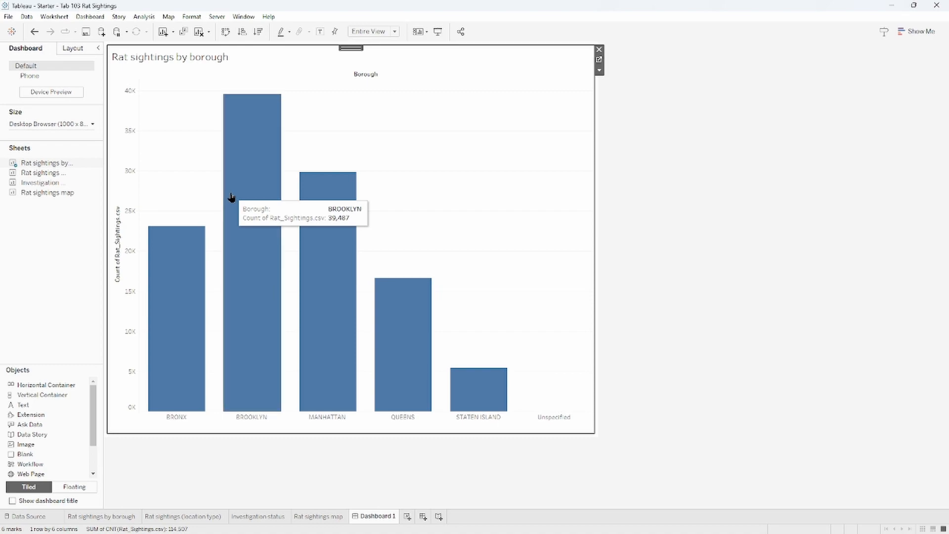
pyautogui.moveTo(54, 172); pyautogui.dragTo(473, 203)
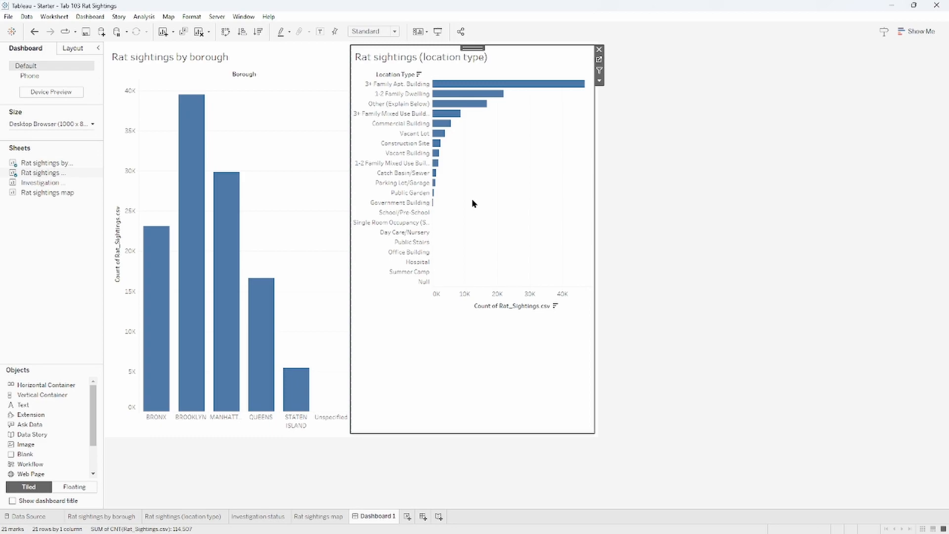
pyautogui.moveTo(40, 183); pyautogui.dragTo(238, 334)
pyautogui.moveTo(36, 189); pyautogui.dragTo(424, 372)
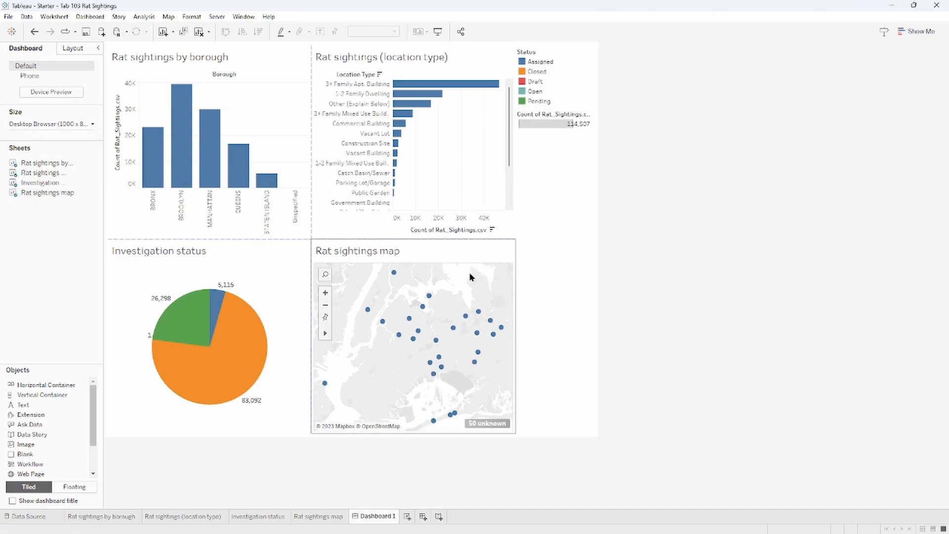
# Make the Investigation status view floating and move it across the dashboard, placing it over the left part of the map.
pyautogui.moveTo(198, 152)
pyautogui.click(282, 278)
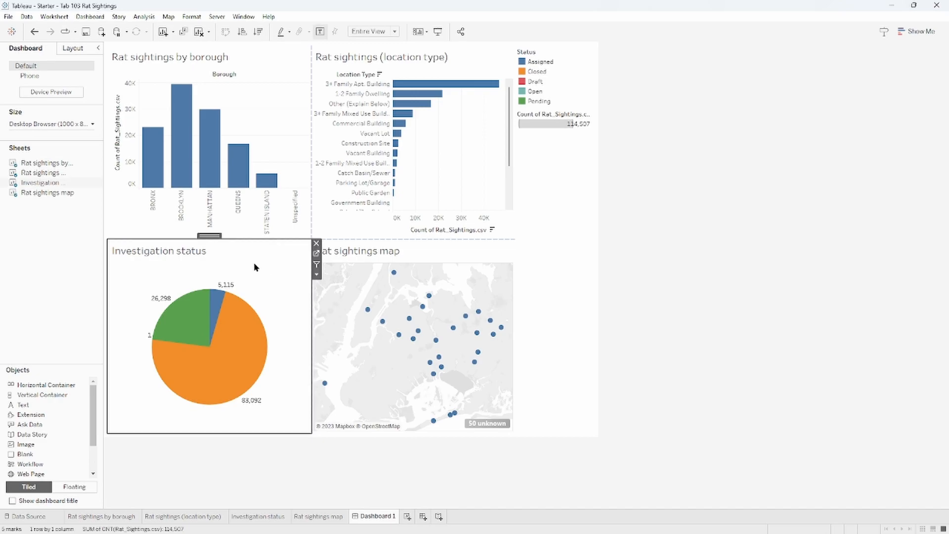
pyautogui.click(316, 275)
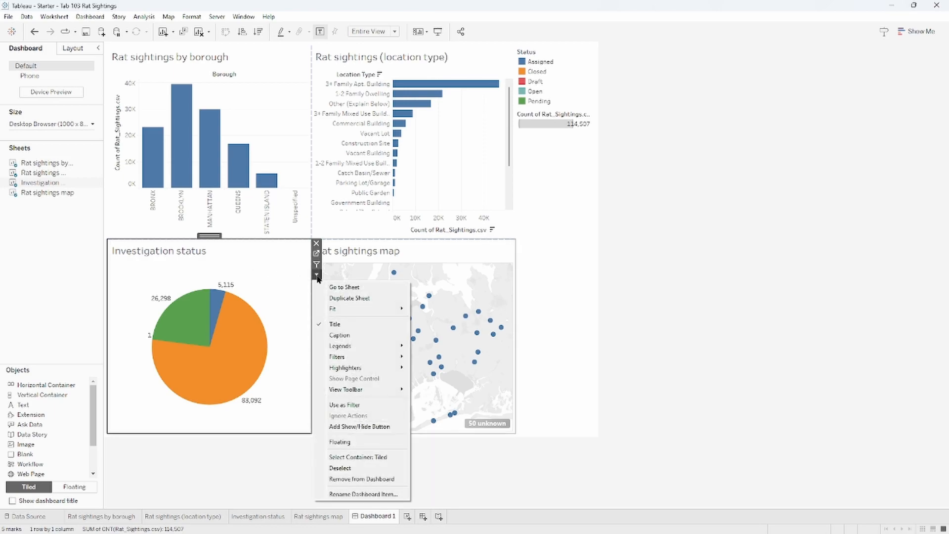
pyautogui.click(389, 438)
pyautogui.click(524, 374)
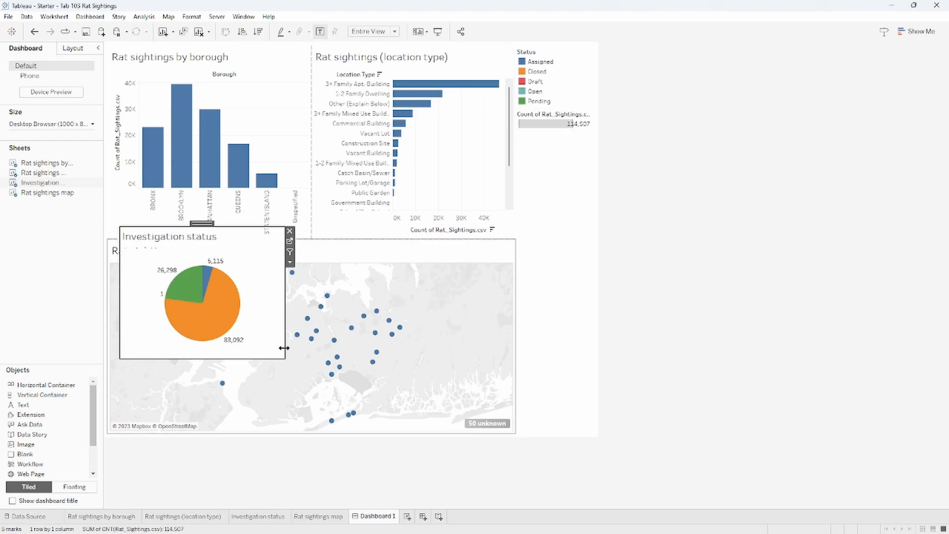
pyautogui.moveTo(209, 226); pyautogui.dragTo(586, 229)
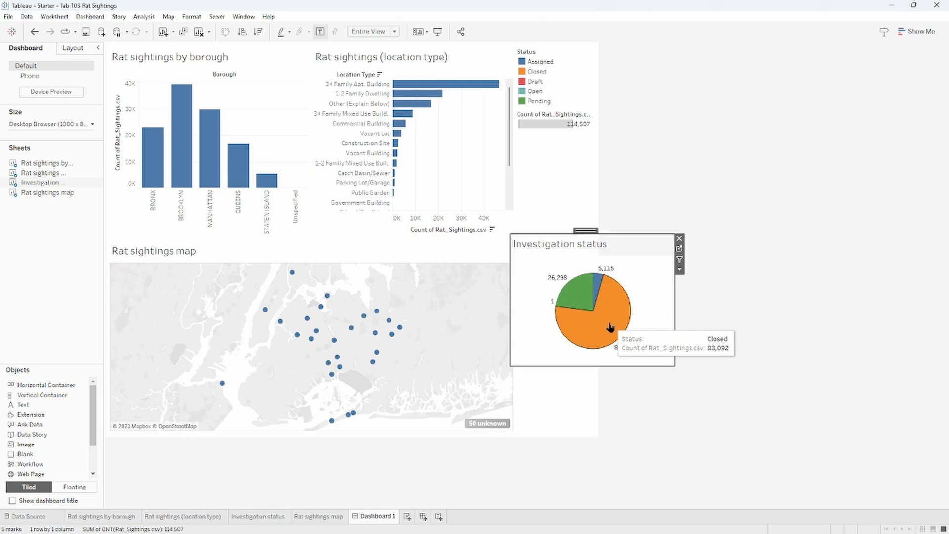
pyautogui.moveTo(589, 231); pyautogui.dragTo(191, 230)
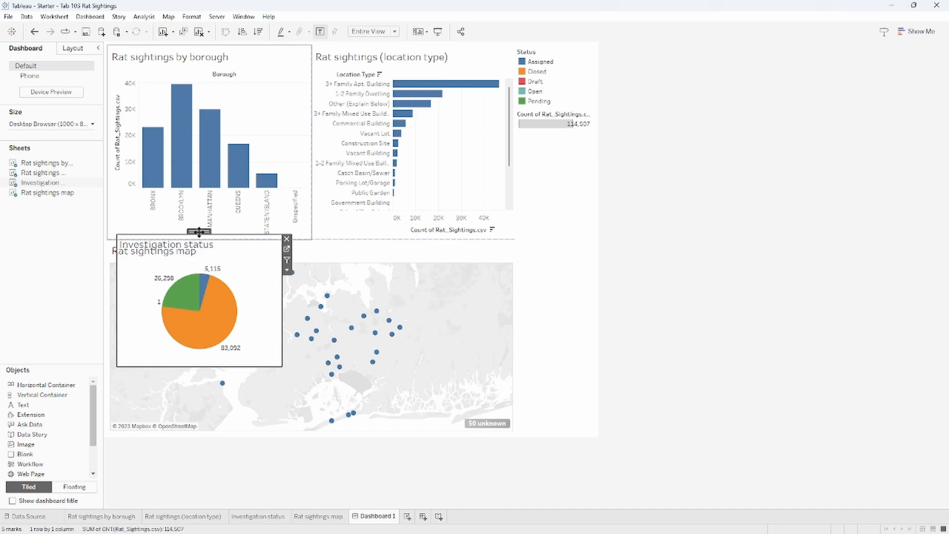
pyautogui.moveTo(199, 231); pyautogui.dragTo(214, 239)
# Turn floating off for Investigation status and dock it in the lower row, left of the map.
pyautogui.click(303, 278)
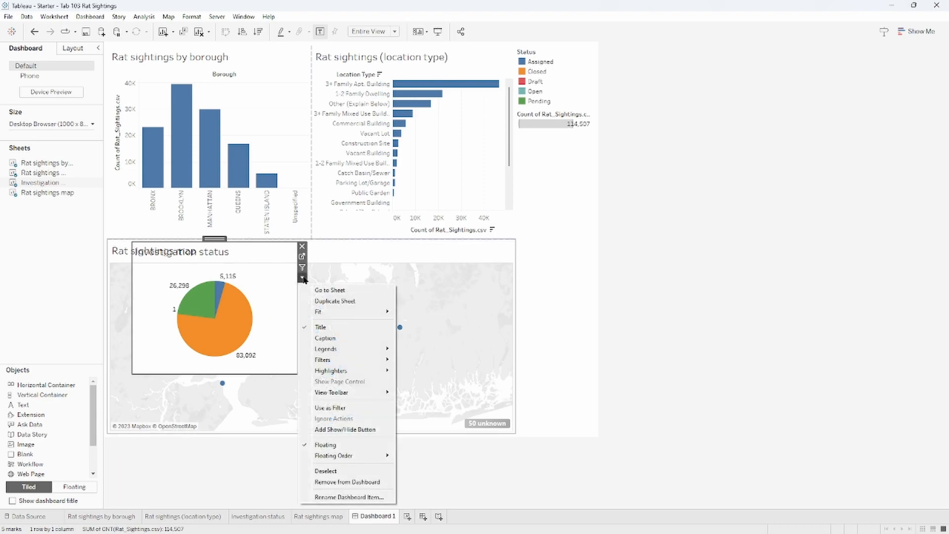
pyautogui.click(351, 444)
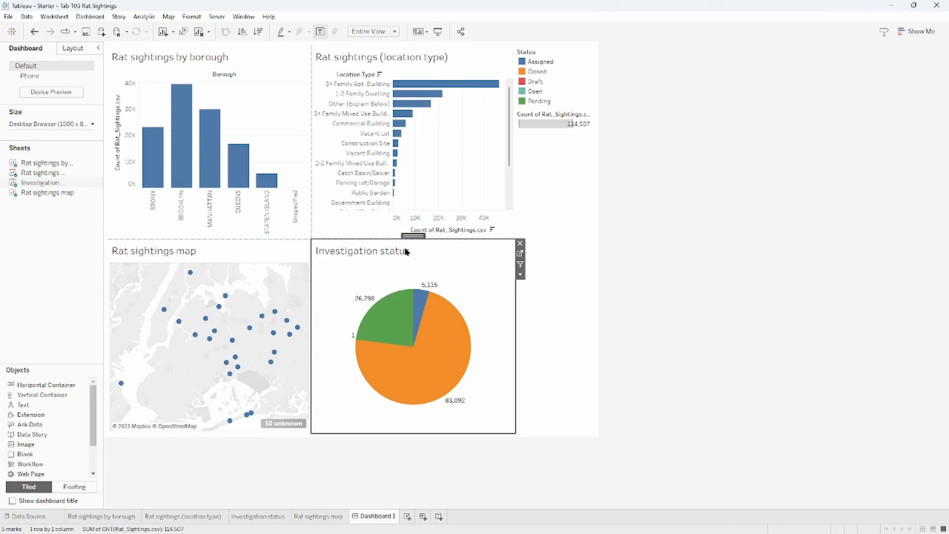
pyautogui.moveTo(414, 236); pyautogui.dragTo(139, 300)
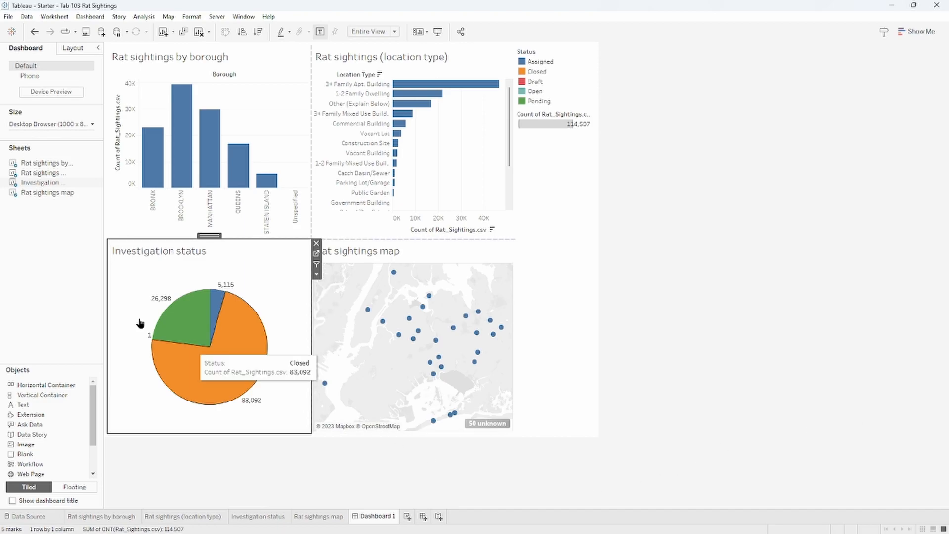
# Remove the tiled Investigation status view and add the sheet back as a floating object over the charts.
pyautogui.click(316, 243)
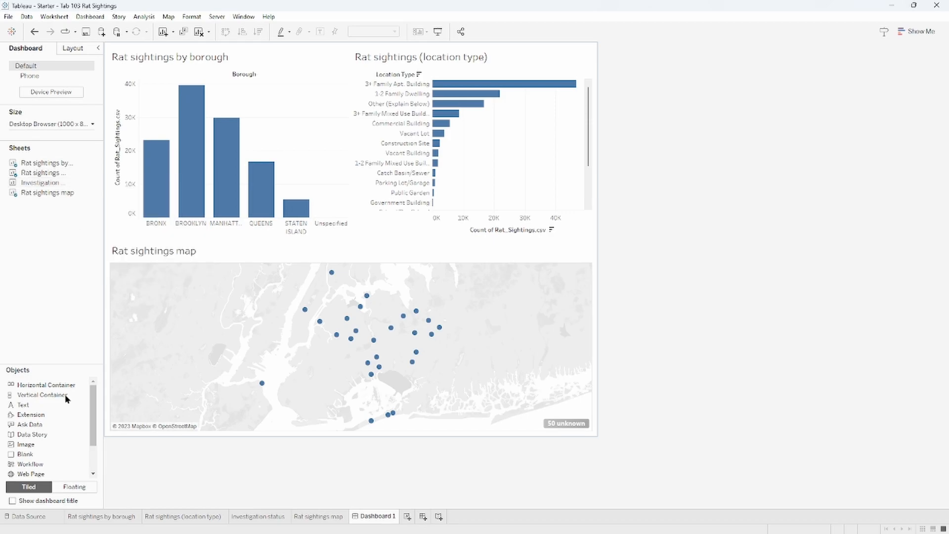
pyautogui.click(73, 487)
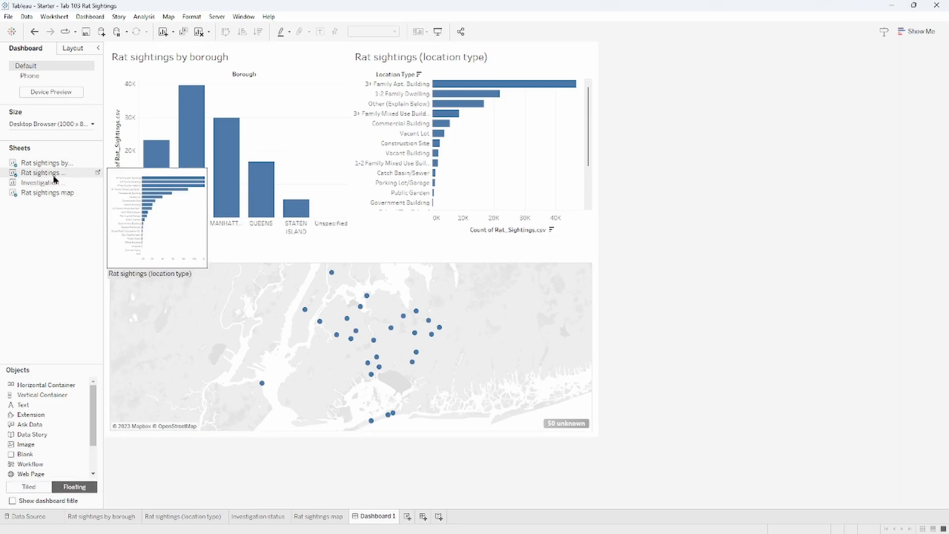
pyautogui.moveTo(51, 184); pyautogui.dragTo(301, 211)
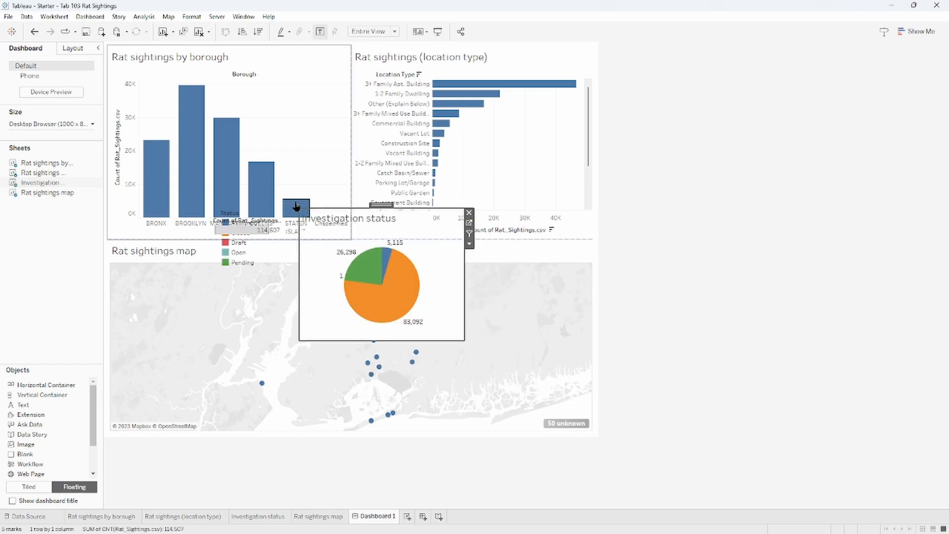
# Remove the floating Investigation status view, switch new objects to Tiled, and re-add the sheet docked left of the map.
pyautogui.click(469, 213)
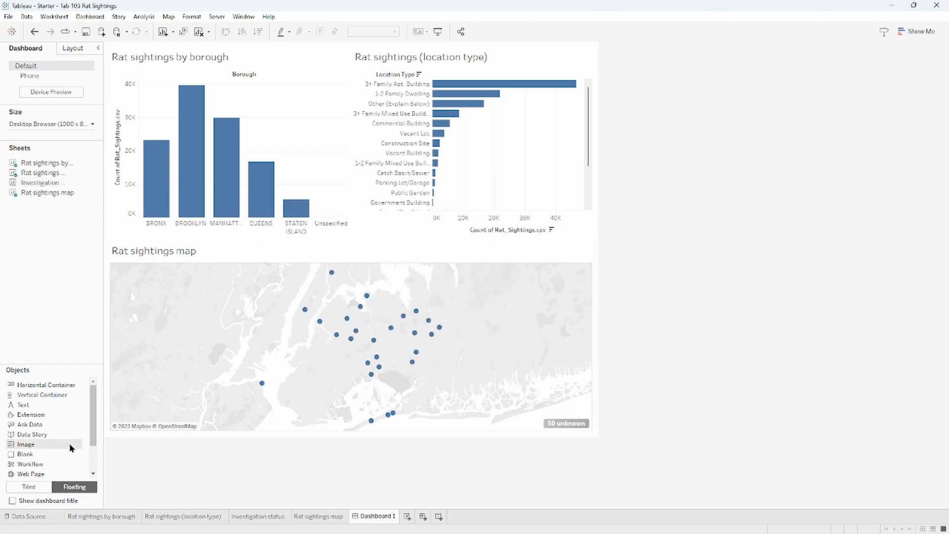
pyautogui.click(29, 487)
pyautogui.moveTo(47, 182); pyautogui.dragTo(269, 301)
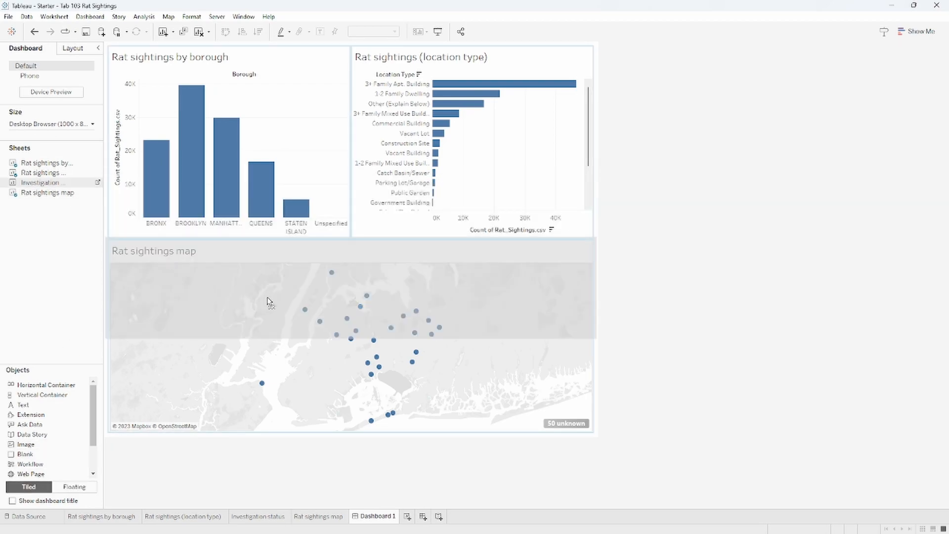
pyautogui.press('shift')
pyautogui.press('shift')
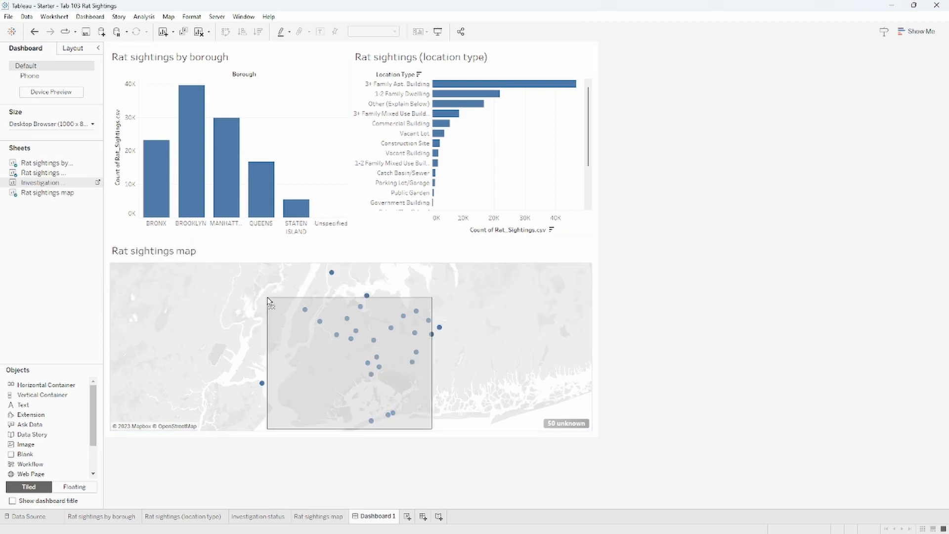
pyautogui.moveTo(268, 303); pyautogui.dragTo(278, 268)
pyautogui.moveTo(277, 266); pyautogui.dragTo(277, 265)
pyautogui.moveTo(365, 263)
pyautogui.mouseDown()
pyautogui.moveTo(340, 249)
pyautogui.moveTo(334, 268)
pyautogui.moveTo(155, 291)
pyautogui.mouseUp()
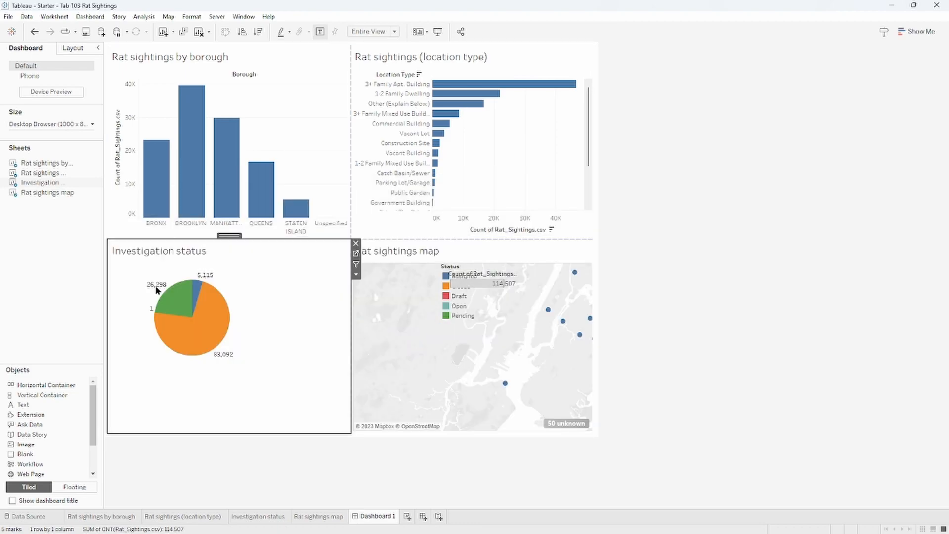
# Dock the count and Status legends between the pie chart and the map, with Status below the count legend.
pyautogui.click(486, 283)
pyautogui.moveTo(478, 264); pyautogui.dragTo(302, 244)
pyautogui.click(457, 268)
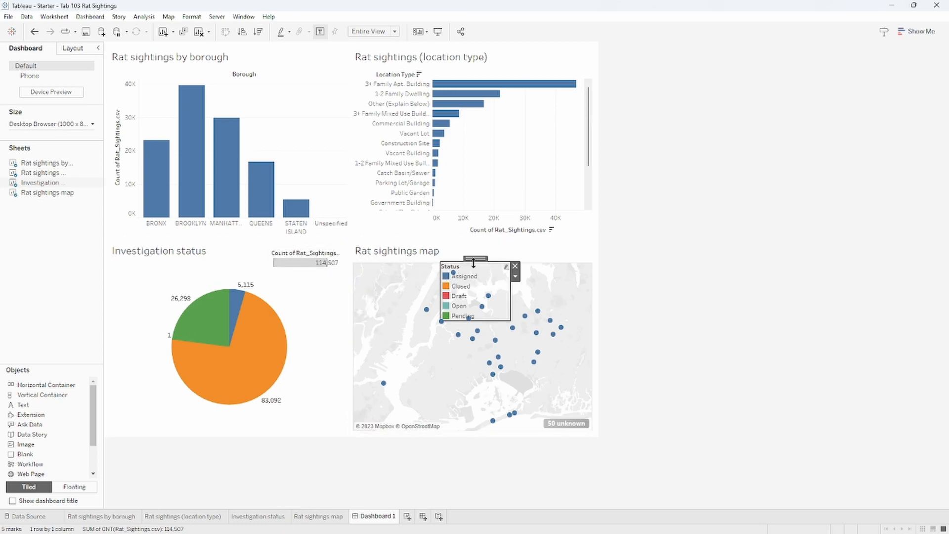
pyautogui.moveTo(473, 263); pyautogui.dragTo(325, 269)
pyautogui.click(324, 251)
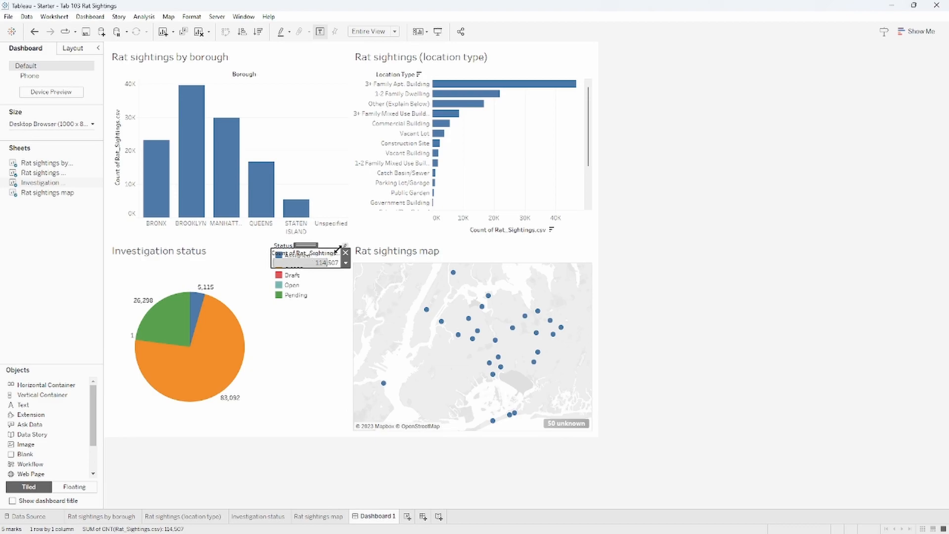
pyautogui.moveTo(314, 244); pyautogui.dragTo(309, 273)
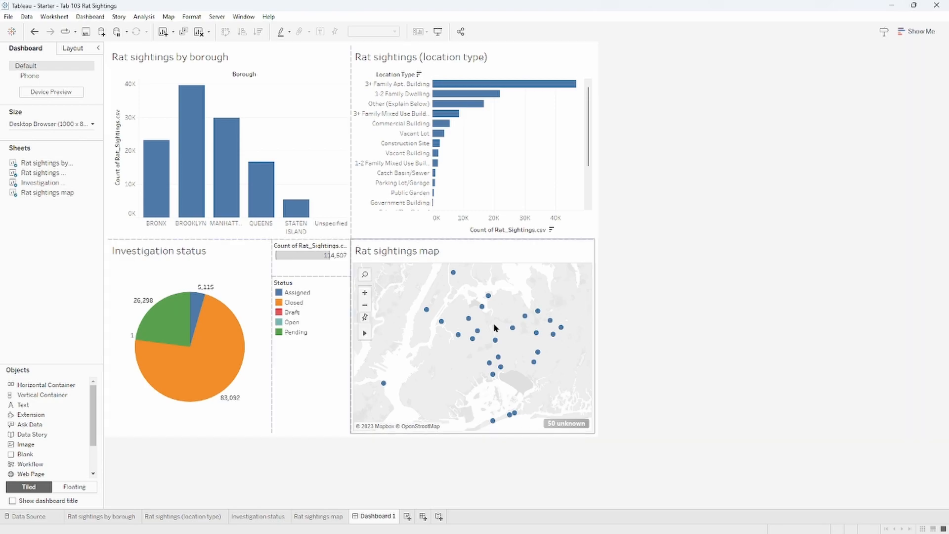
# Choose the Desktop Browser (1000 x 800) preset as the dashboard's fixed size.
pyautogui.moveTo(63, 182)
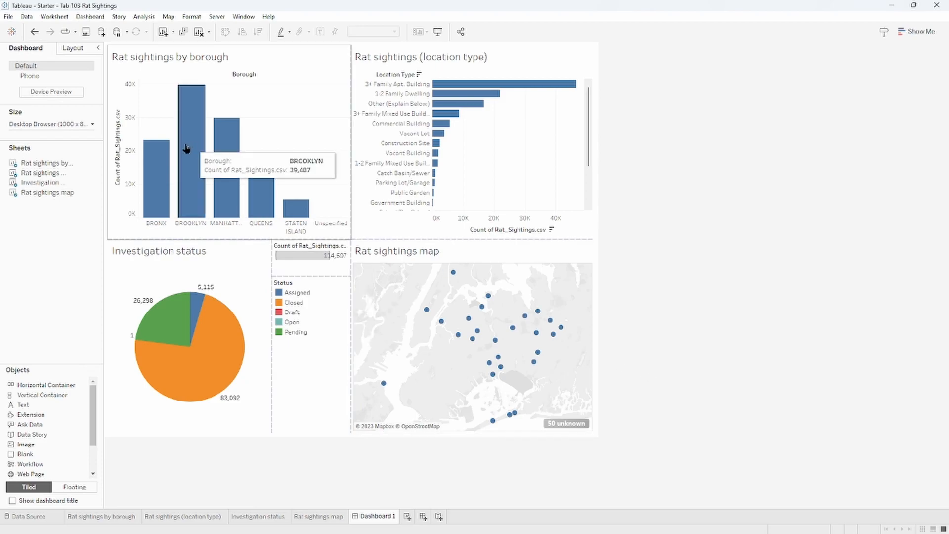
pyautogui.click(57, 127)
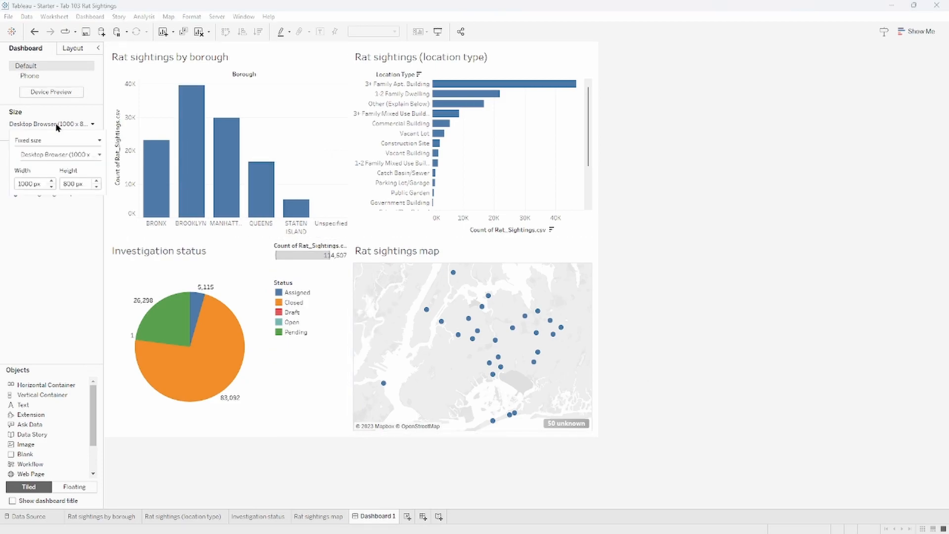
pyautogui.click(100, 155)
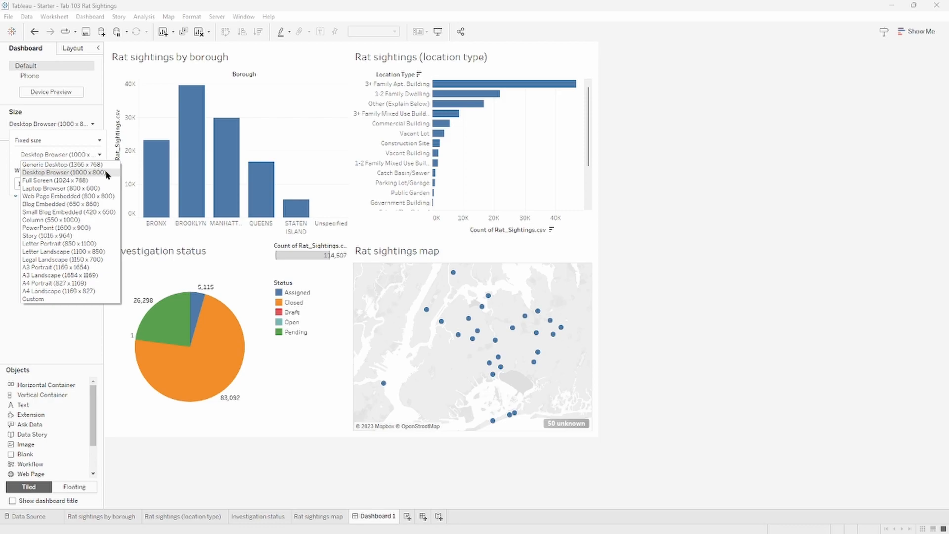
pyautogui.click(106, 173)
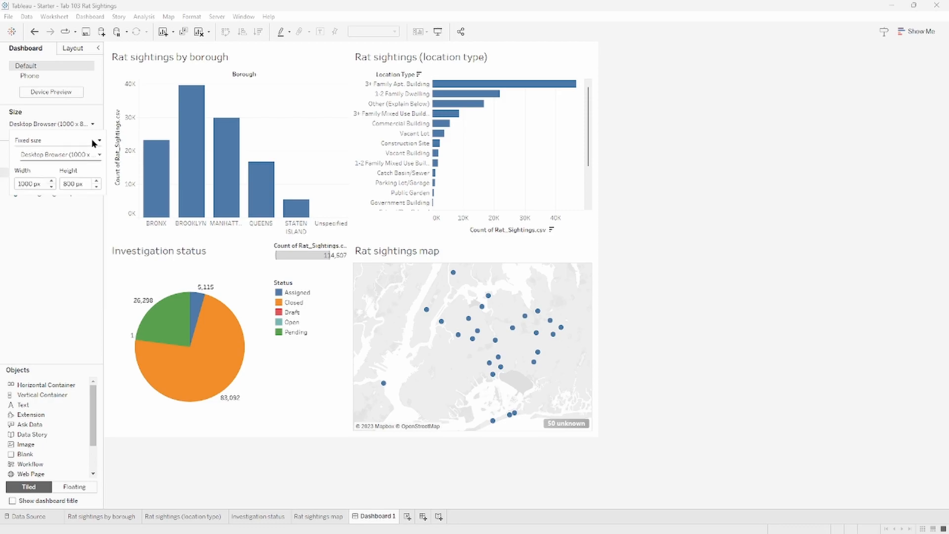
# Try the Automatic dashboard size and switch the sizing to Range.
pyautogui.click(82, 142)
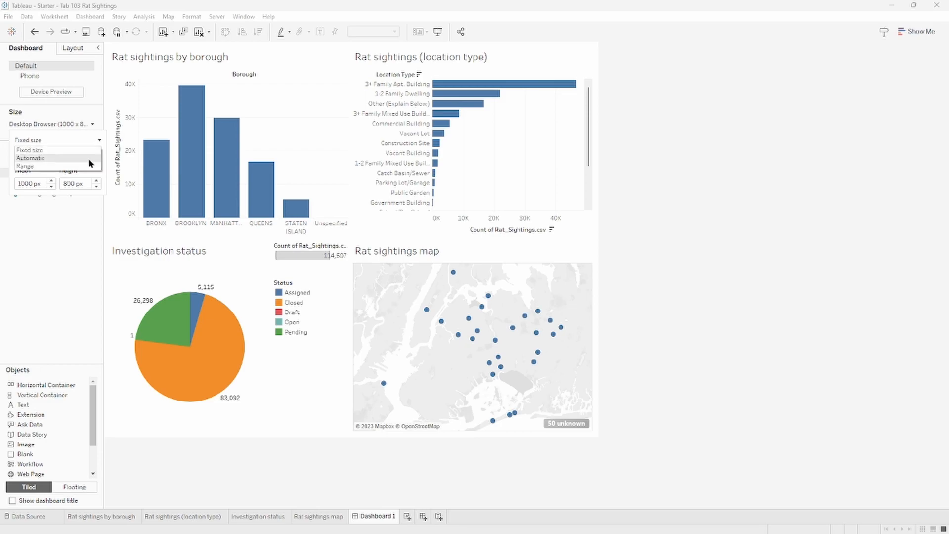
pyautogui.click(88, 158)
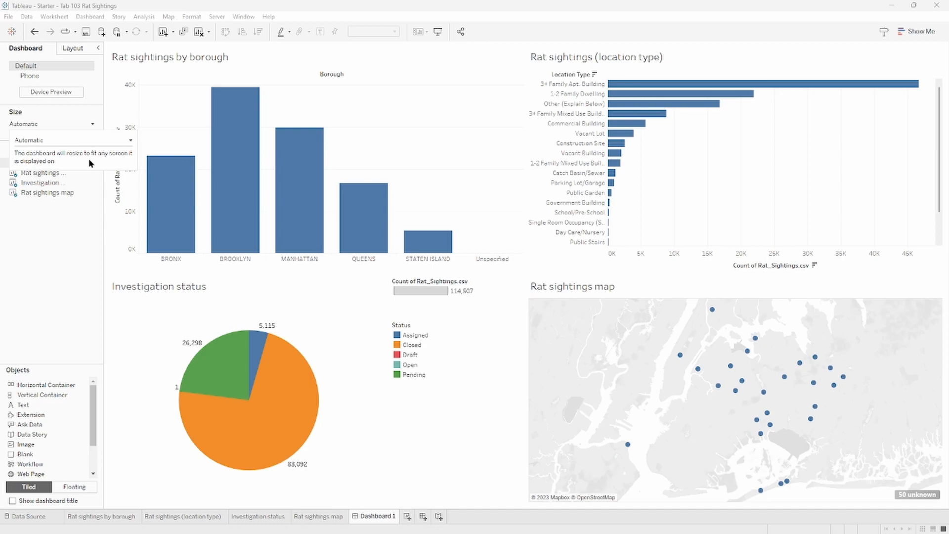
pyautogui.click(74, 140)
pyautogui.click(53, 163)
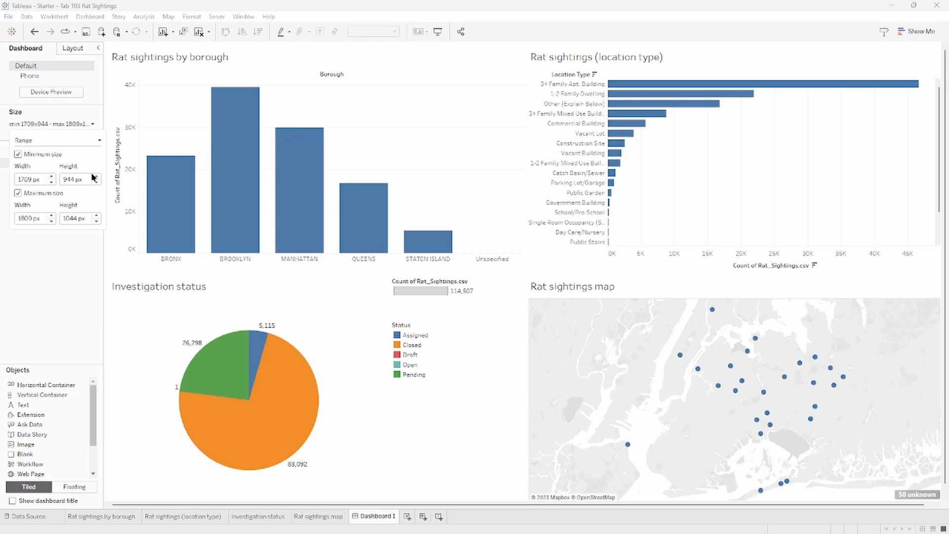
# Switch the dashboard sizing from Range to Automatic and on to Fixed size, with a custom size of 1709 x 944 px.
pyautogui.click(56, 139)
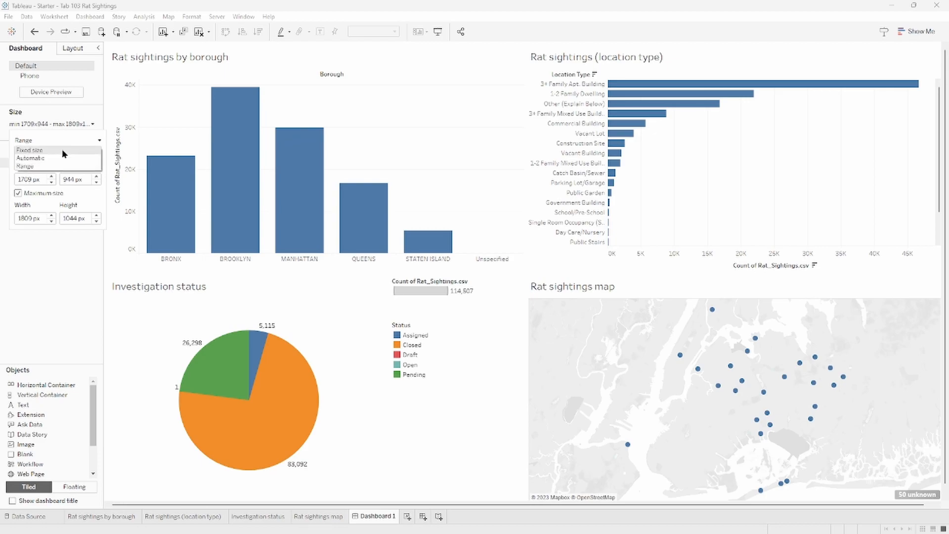
pyautogui.click(60, 156)
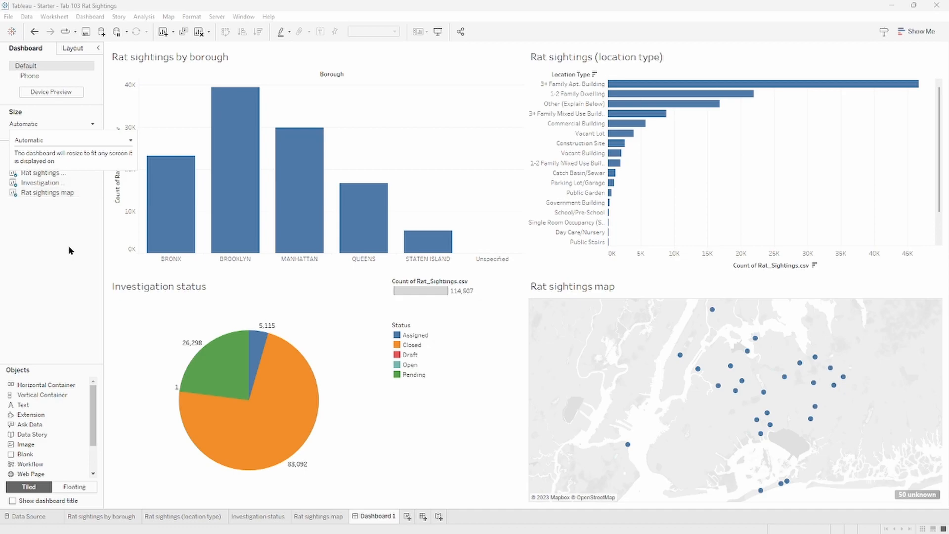
pyautogui.click(41, 141)
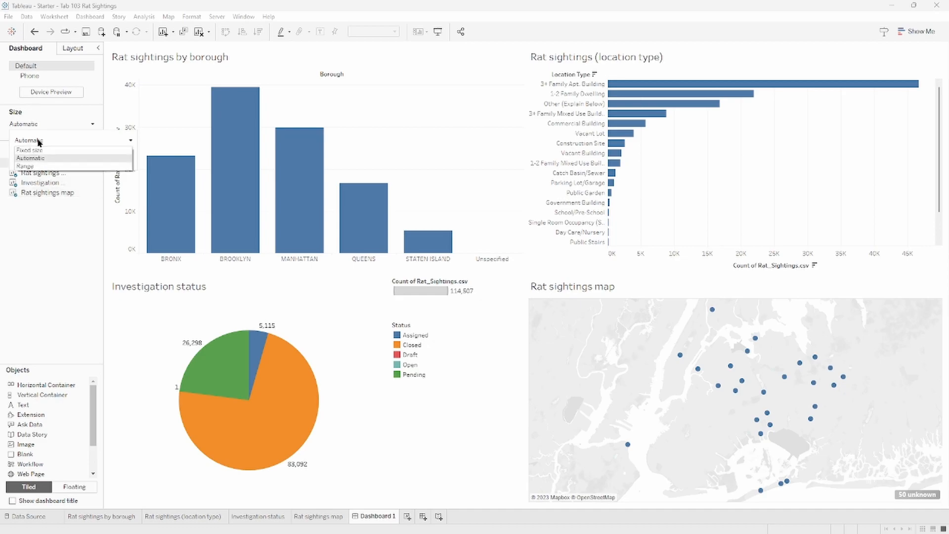
pyautogui.click(43, 149)
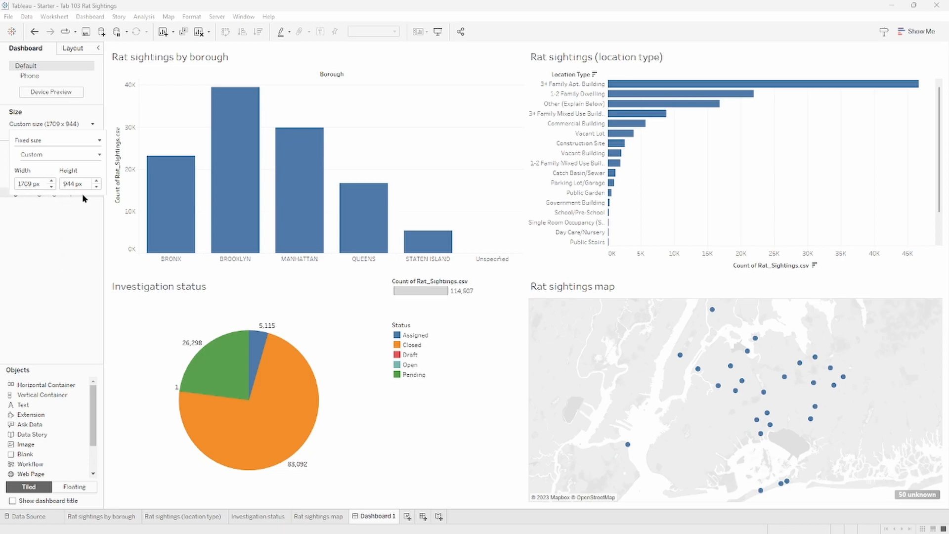
pyautogui.click(48, 233)
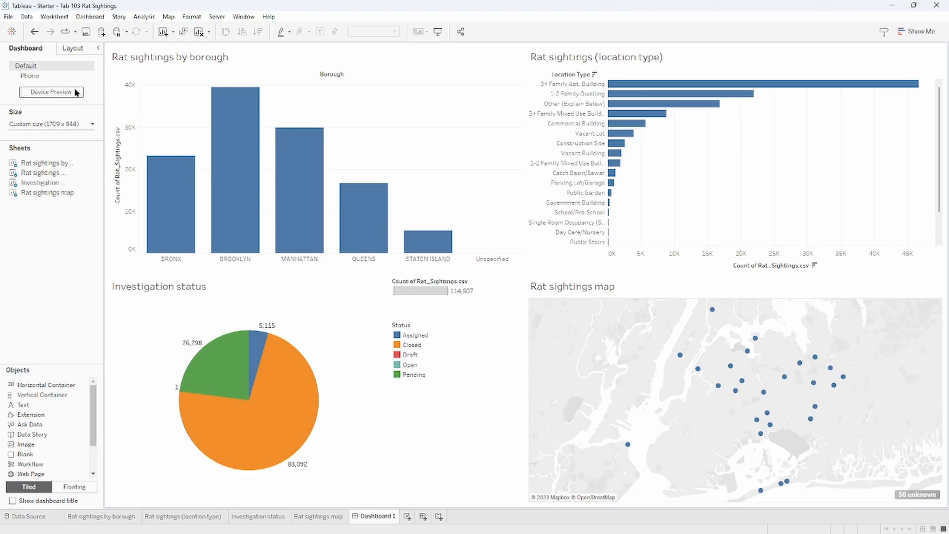
# Unlock the Phone layout for editing and move the Rat sightings map above the Investigation status view.
pyautogui.click(49, 75)
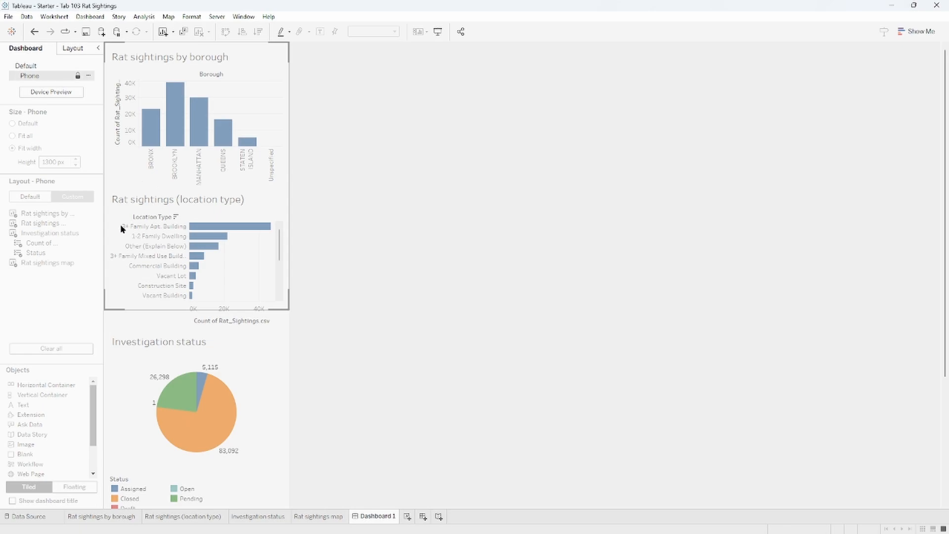
pyautogui.click(77, 76)
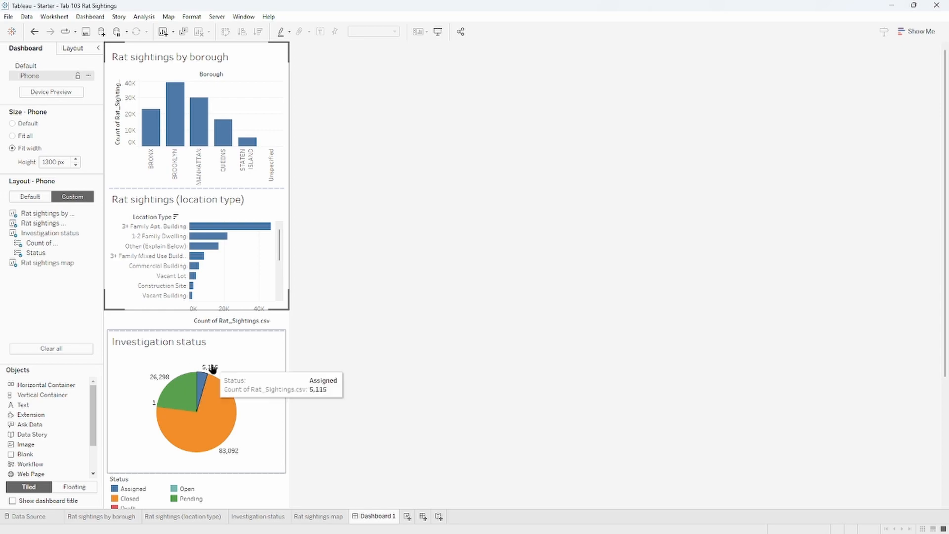
pyautogui.scroll(-1, 250, 357)
pyautogui.scroll(-3, 250, 357)
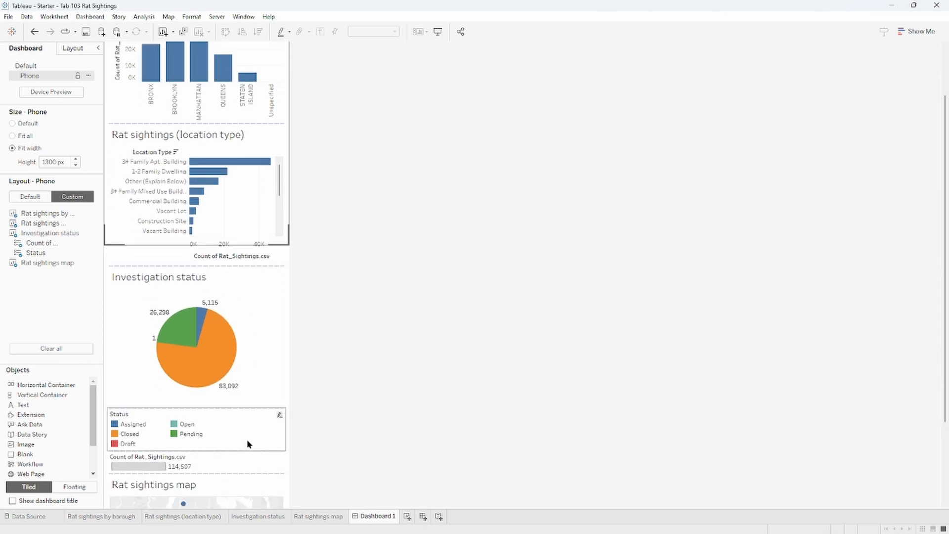
pyautogui.click(222, 483)
pyautogui.moveTo(195, 469); pyautogui.dragTo(190, 261)
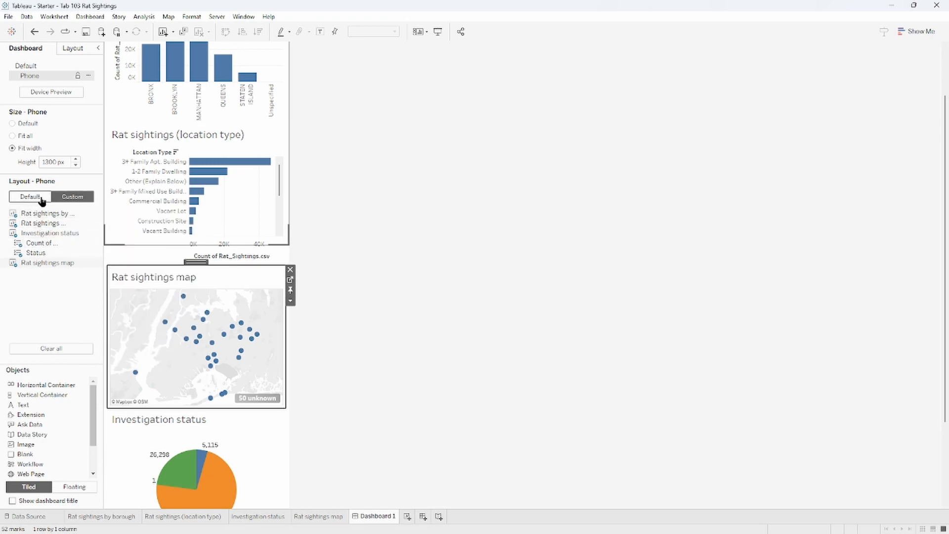
pyautogui.click(70, 200)
pyautogui.scroll(1, 234, 358)
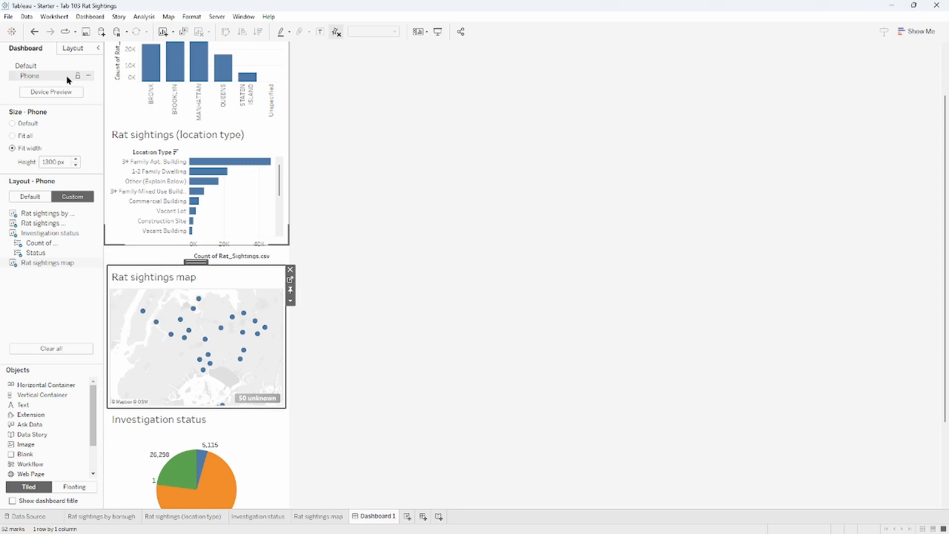
# Delete the Phone layout from the dashboard.
pyautogui.click(87, 76)
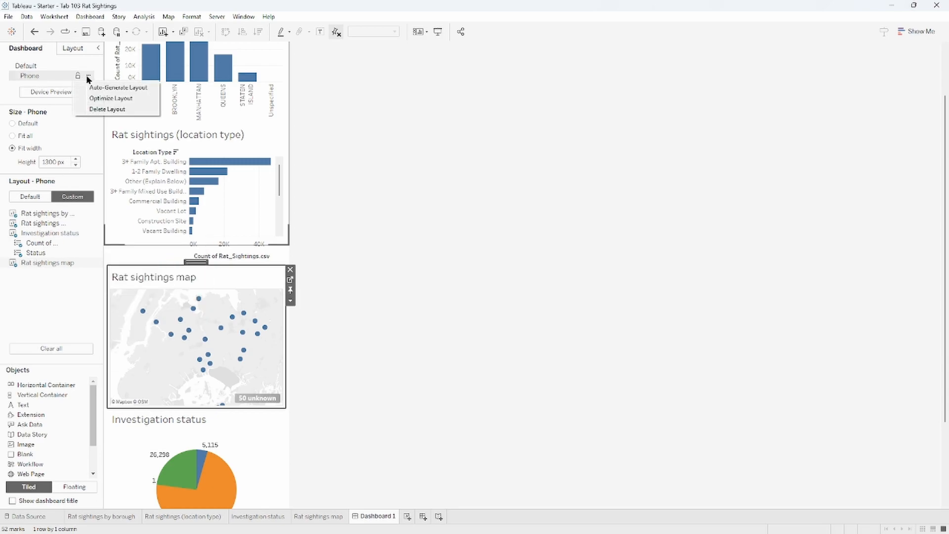
pyautogui.click(123, 110)
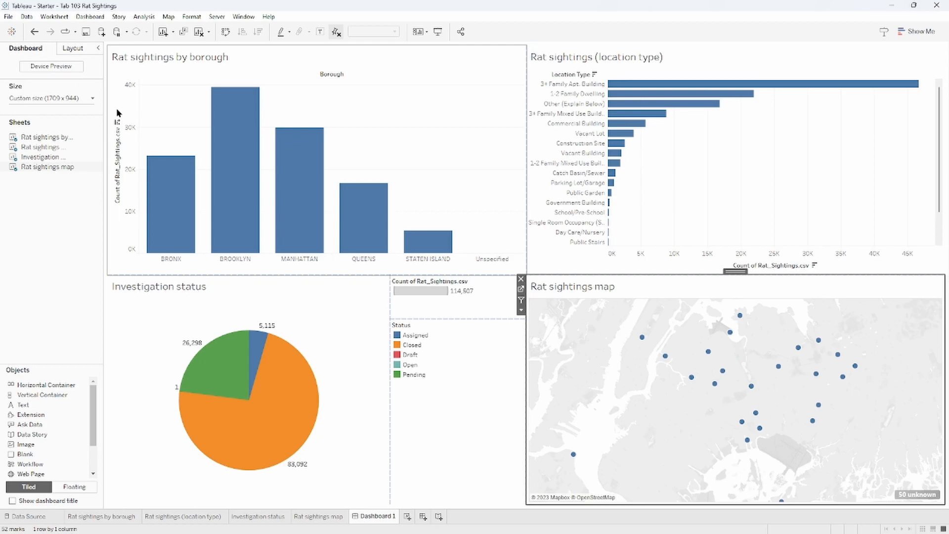
# Preview the dashboard on the Generic Tablet (1024 x 768) and Generic Phone (375 x 667) devices.
pyautogui.click(52, 67)
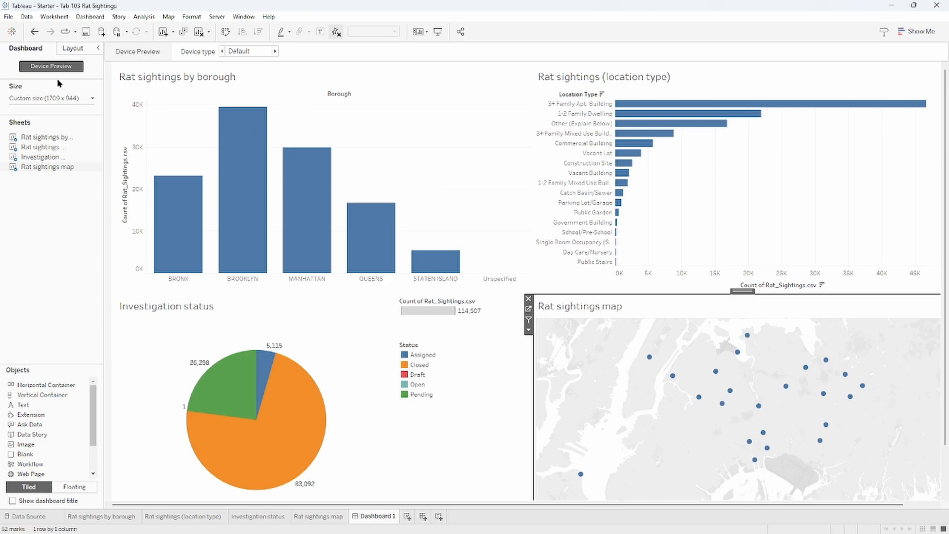
pyautogui.click(275, 51)
pyautogui.click(276, 52)
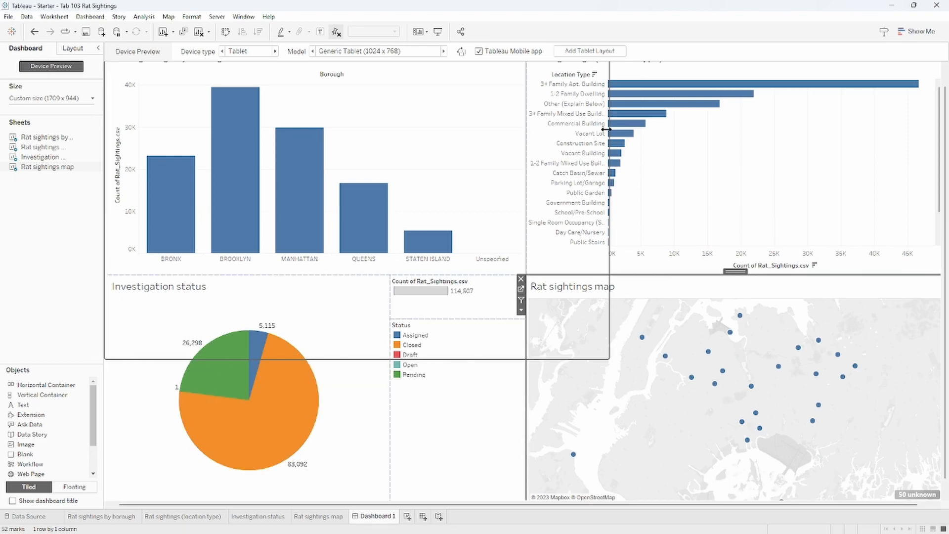
pyautogui.click(275, 52)
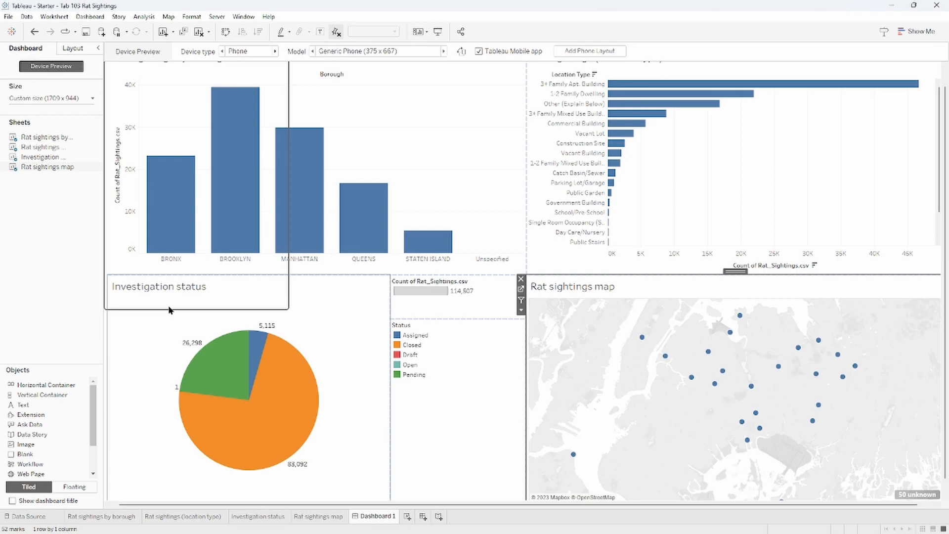
# Add a Phone layout from the device preview, delete it again and close the preview.
pyautogui.click(597, 52)
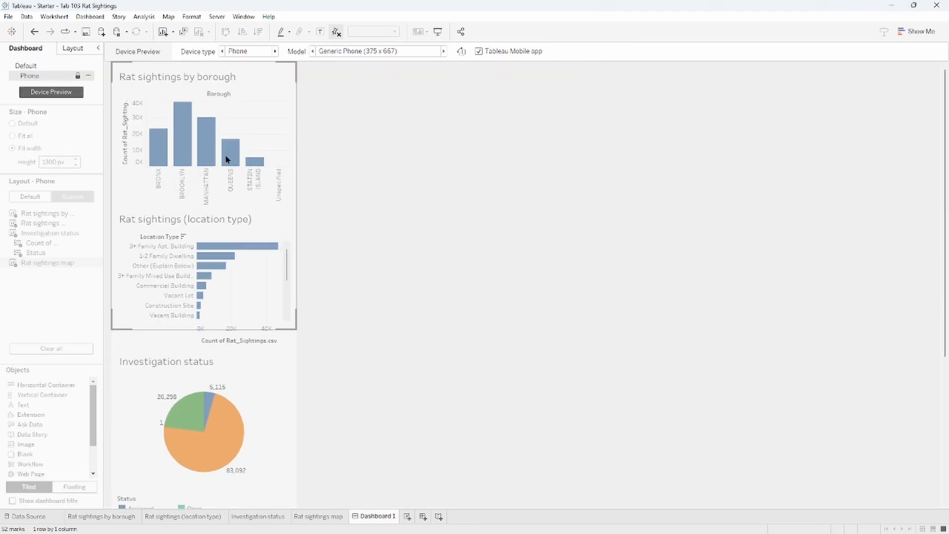
pyautogui.click(88, 75)
pyautogui.click(90, 107)
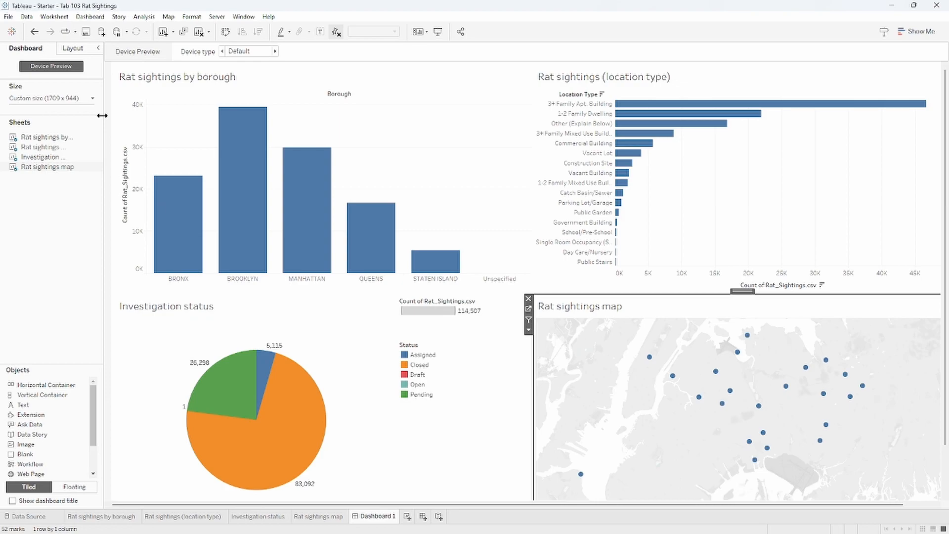
pyautogui.click(66, 67)
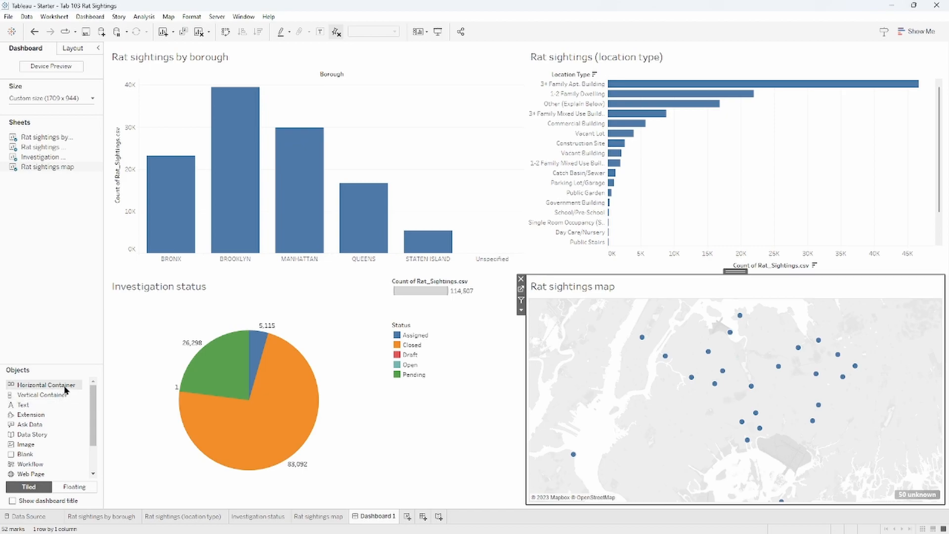
# Add a text object reading "some text" and place it above the pie chart in the Investigation status view.
pyautogui.moveTo(49, 406); pyautogui.dragTo(274, 266)
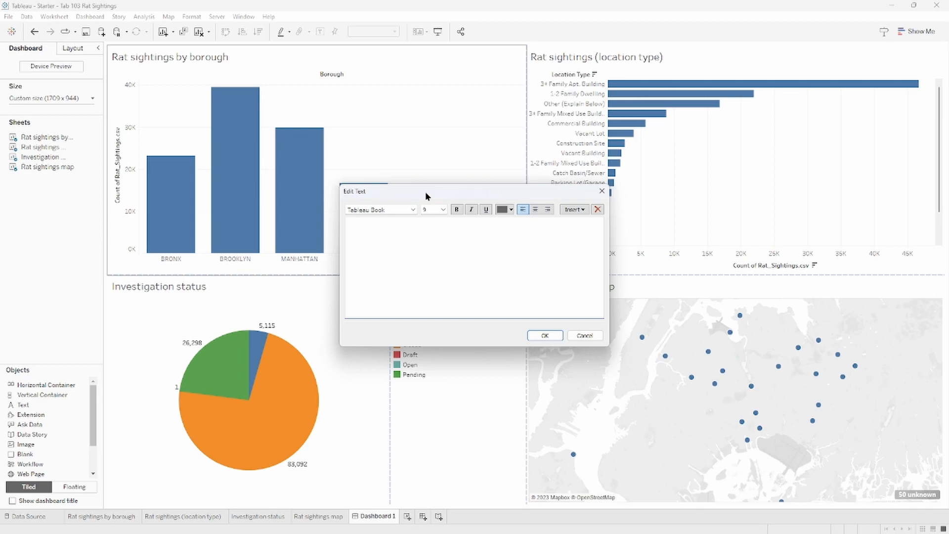
pyautogui.write('some text')
pyautogui.click(545, 336)
pyautogui.moveTo(310, 265); pyautogui.dragTo(335, 297)
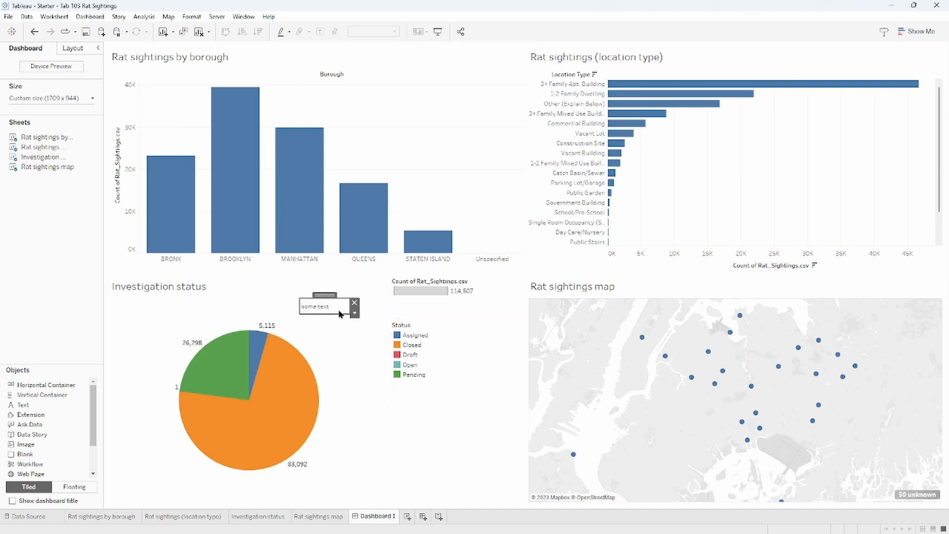
# Add a Blank object between the borough and location type charts and narrow it to widen the borough chart.
pyautogui.click(47, 417)
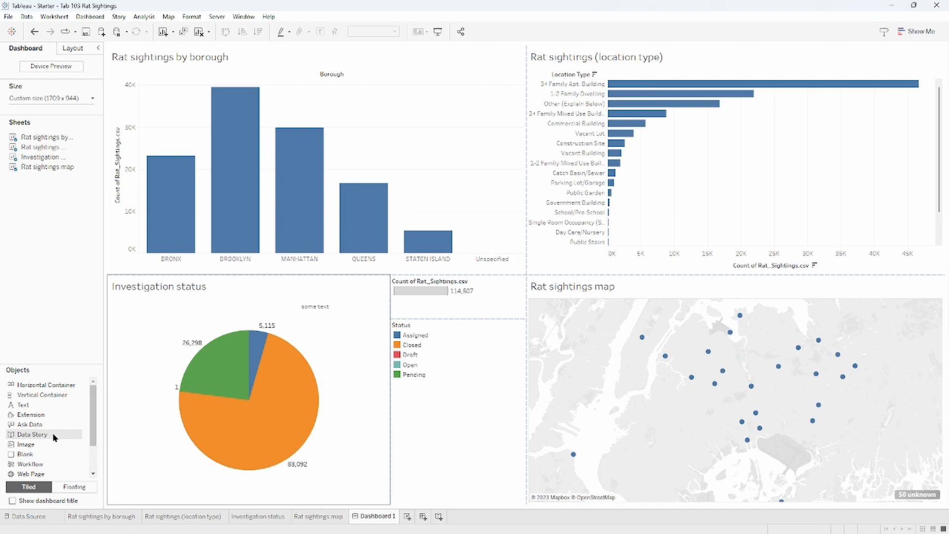
pyautogui.scroll(-1, 52, 432)
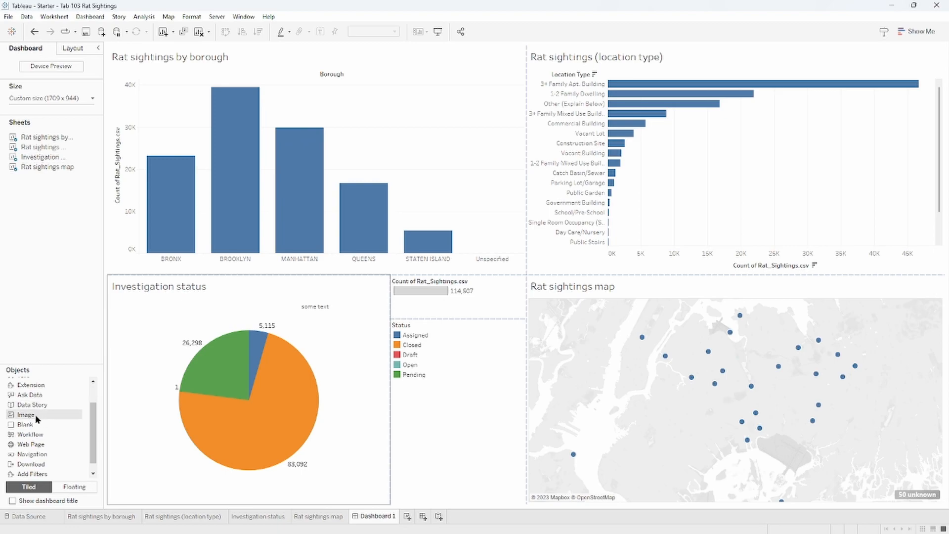
pyautogui.moveTo(30, 428); pyautogui.dragTo(497, 171)
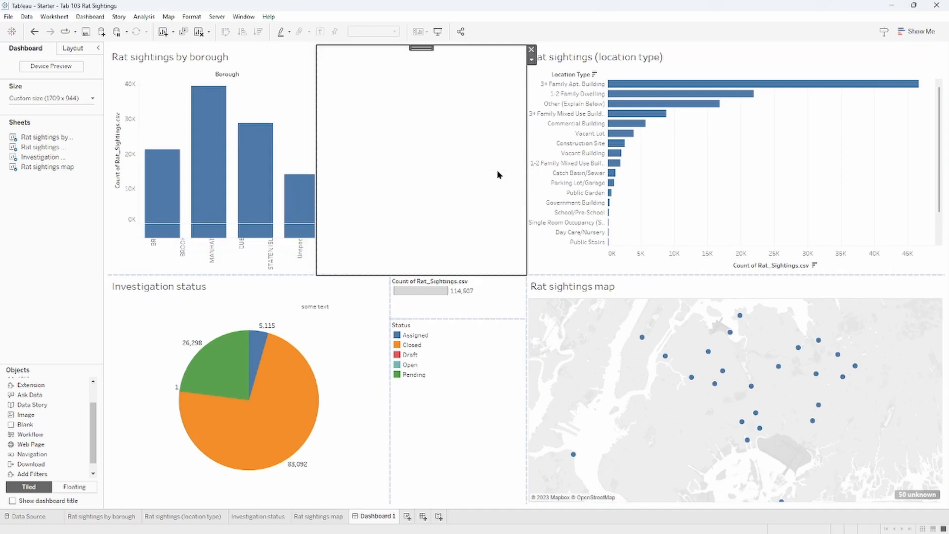
pyautogui.moveTo(316, 151); pyautogui.dragTo(423, 152)
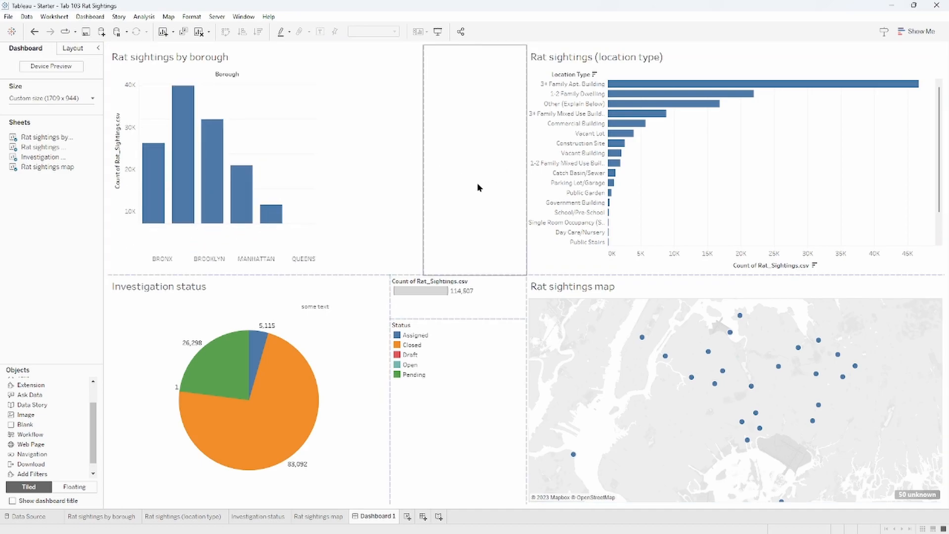
pyautogui.press('Delete')
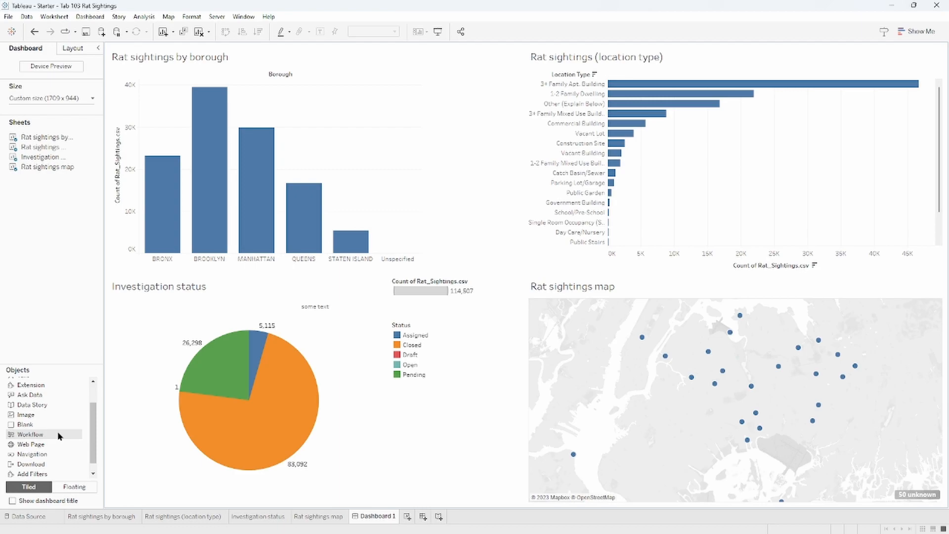
# Try adding a Download button beside the borough chart, with PDF export and the Image button style.
pyautogui.moveTo(51, 442); pyautogui.dragTo(477, 215)
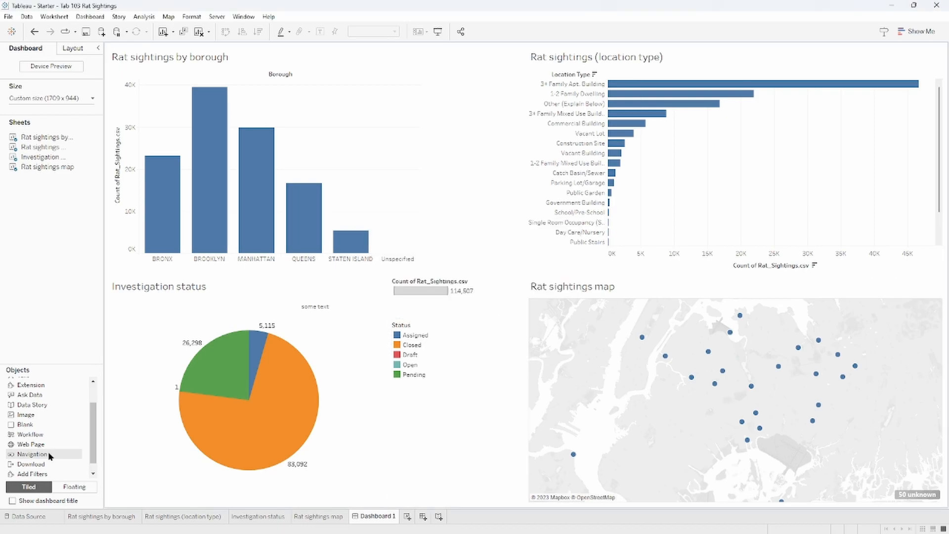
pyautogui.moveTo(45, 462); pyautogui.dragTo(463, 249)
pyautogui.click(480, 174)
pyautogui.click(543, 198)
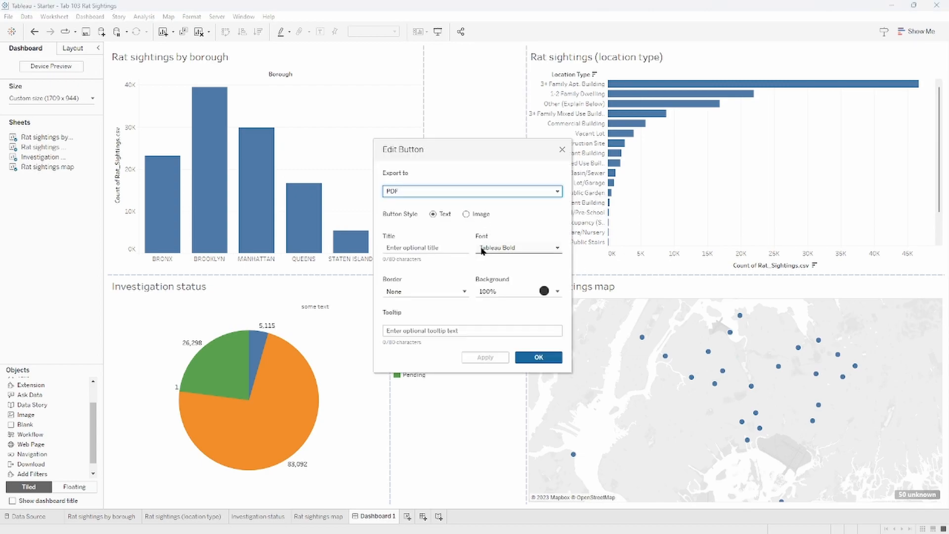
pyautogui.click(512, 191)
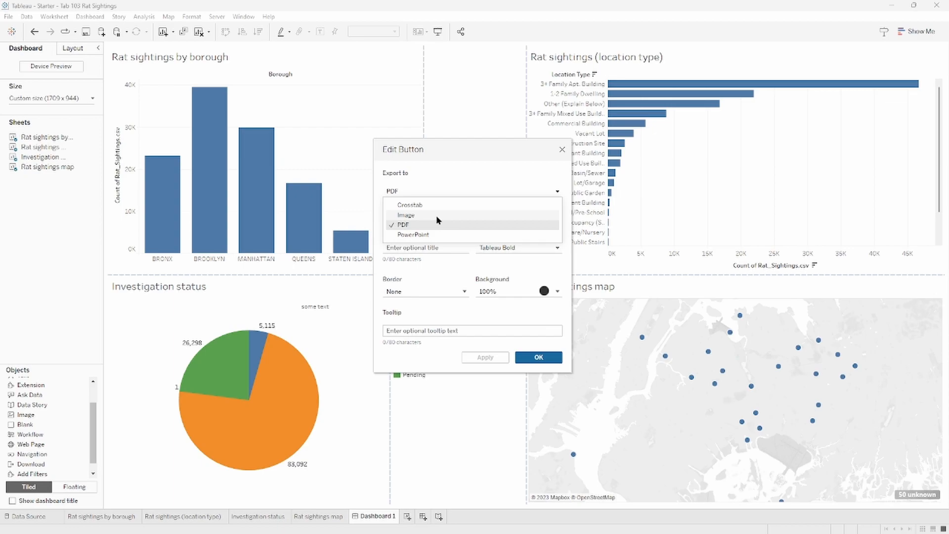
pyautogui.click(456, 194)
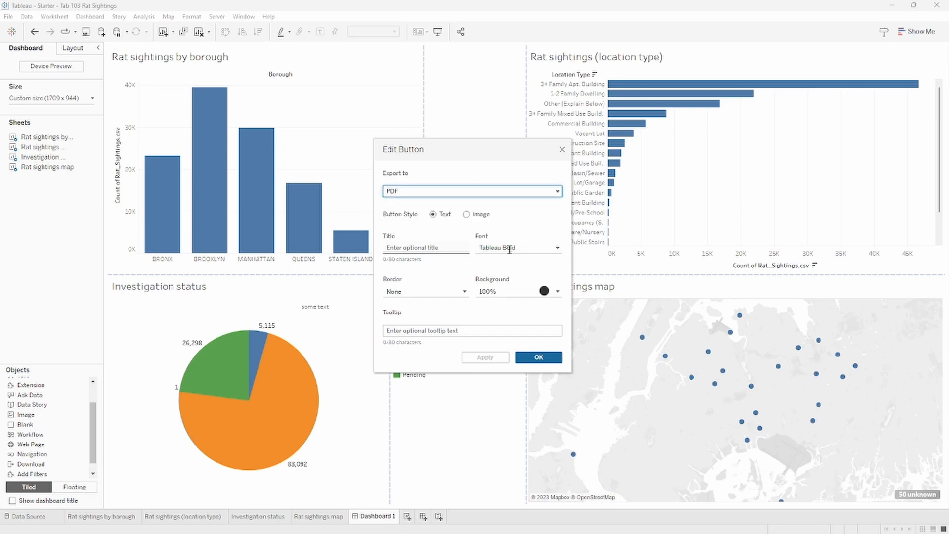
pyautogui.click(475, 212)
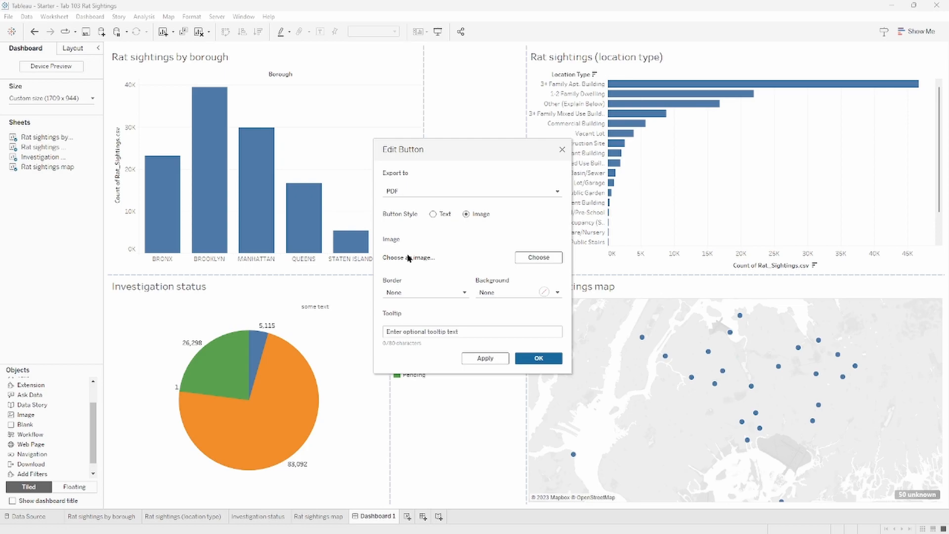
pyautogui.press('Return')
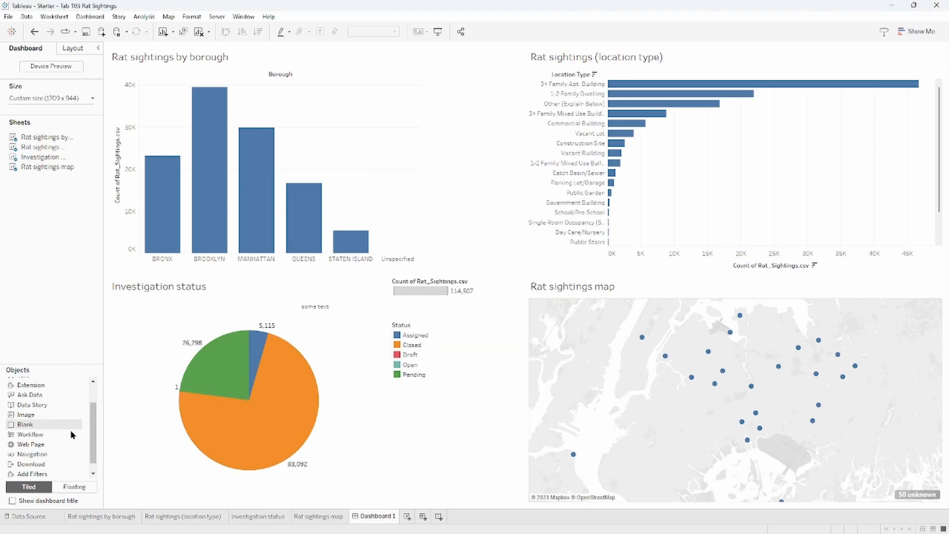
# Show the dashboard title and change its text to "Rat Sightings In New York".
pyautogui.click(12, 501)
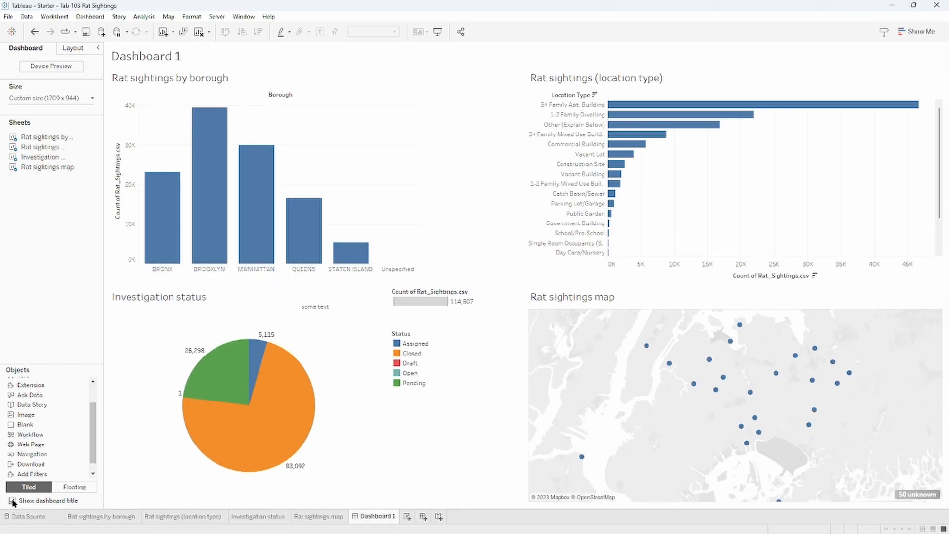
pyautogui.rightClick(146, 57)
pyautogui.click(163, 66)
pyautogui.press('Delete')
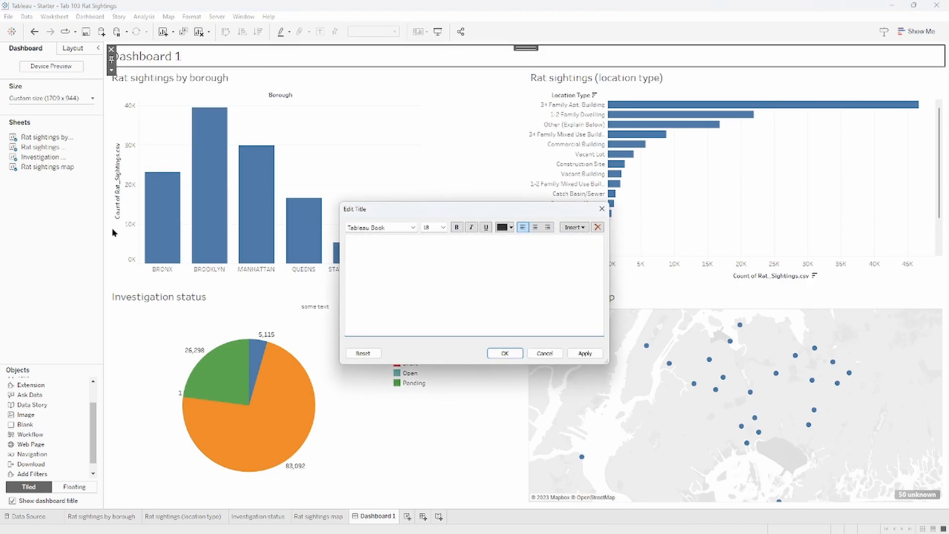
pyautogui.write('Rat Sightings In New York')
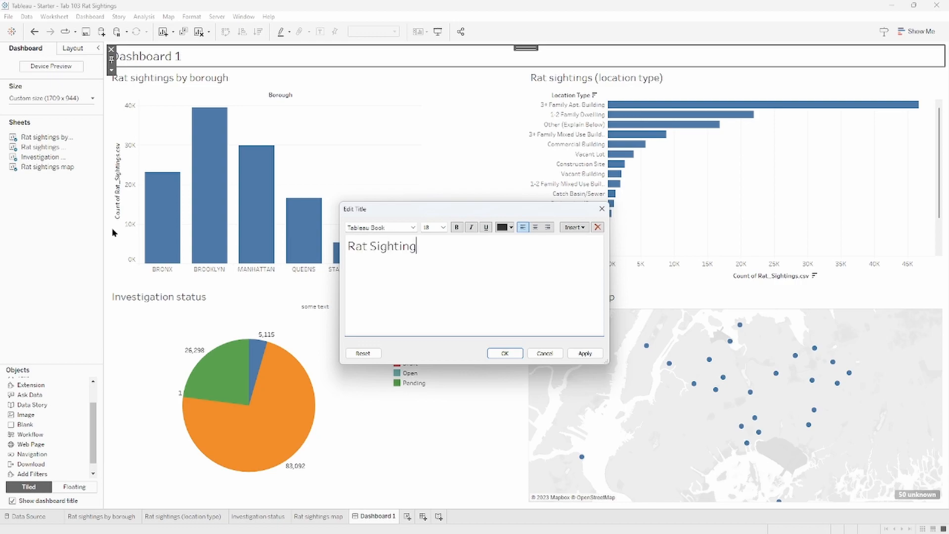
pyautogui.click(505, 353)
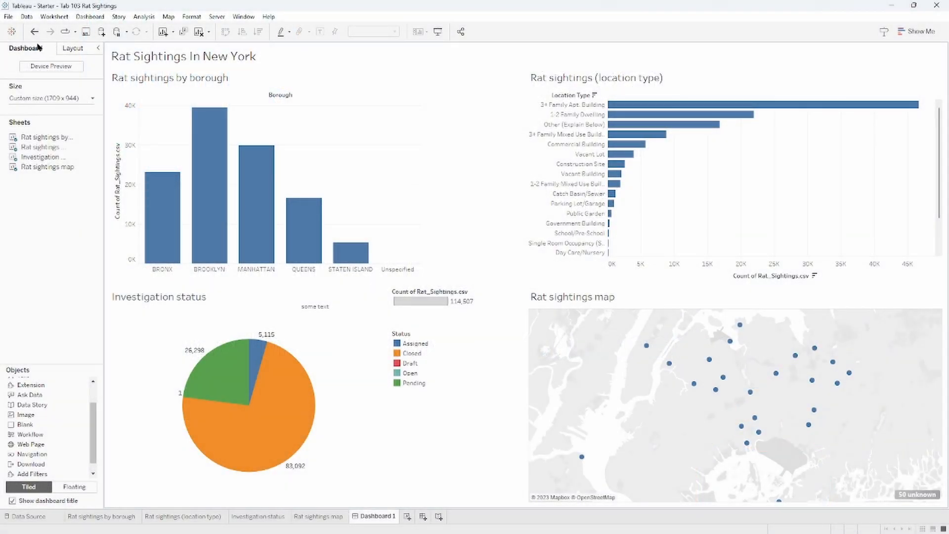
# Set the y position of the floating "some text" object to 550 in the layout settings.
pyautogui.click(75, 49)
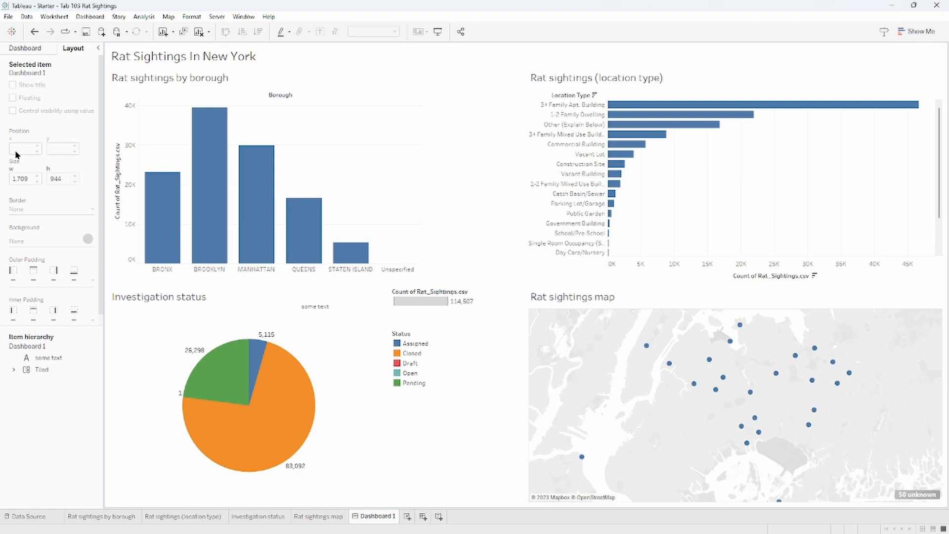
pyautogui.click(379, 82)
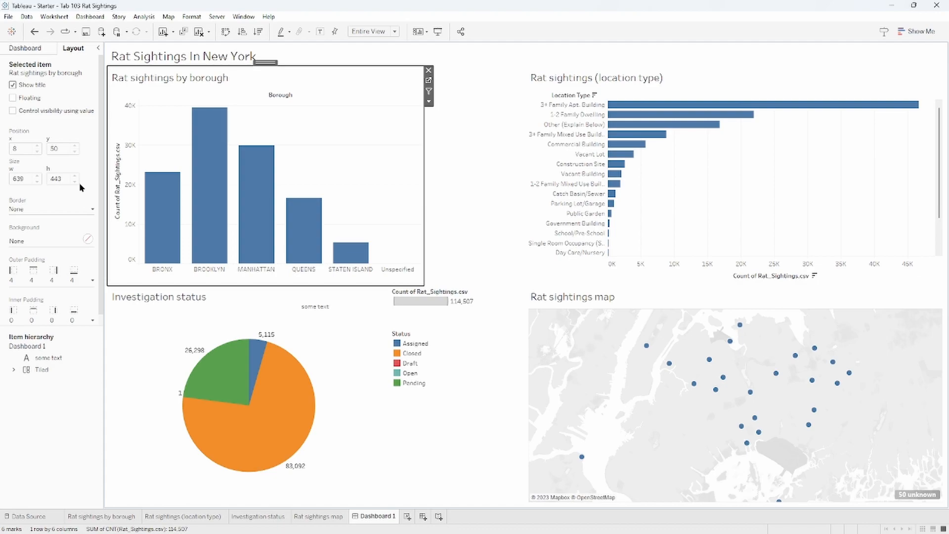
pyautogui.click(337, 307)
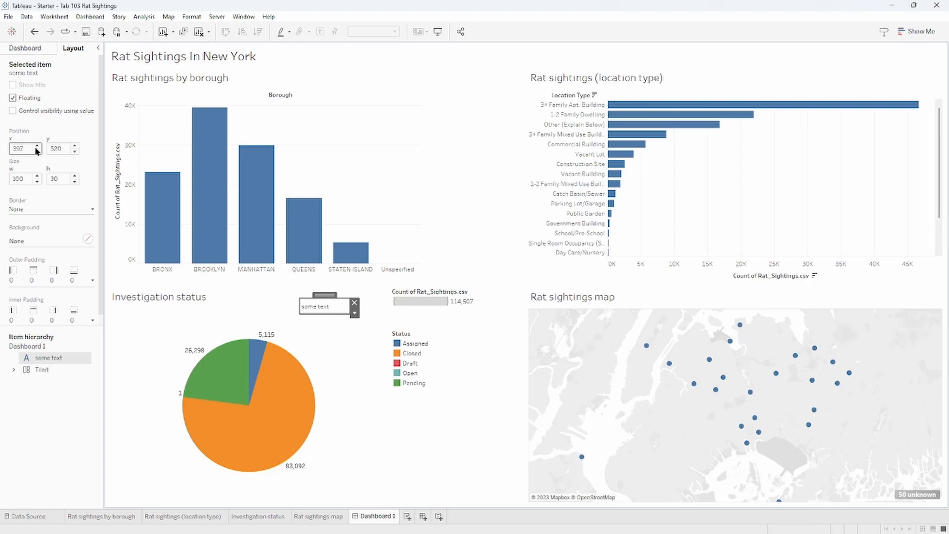
pyautogui.click(51, 149)
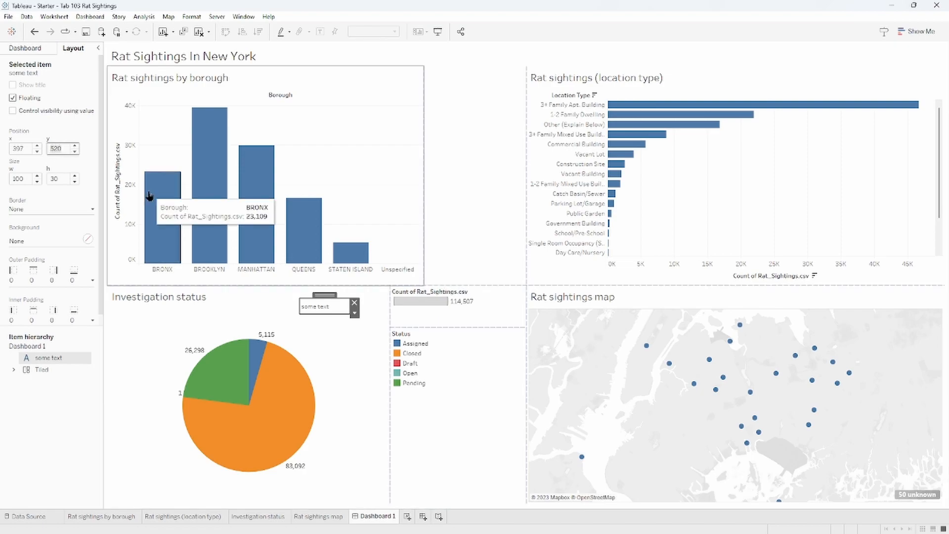
pyautogui.write('550')
pyautogui.press('Return')
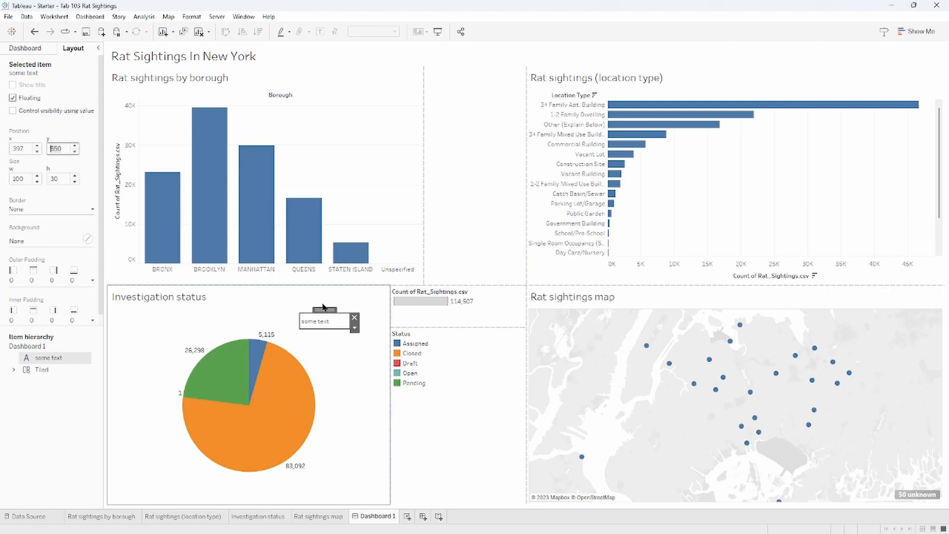
# Move the "some text" object down beside the pie chart's Assigned slice, at x 394 and y 612.
pyautogui.moveTo(323, 310); pyautogui.dragTo(324, 341)
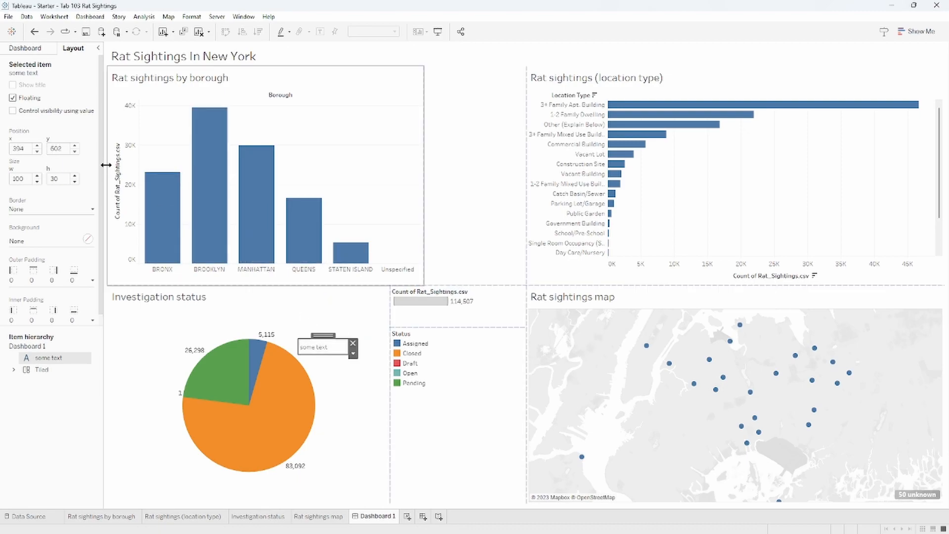
pyautogui.click(74, 146)
pyautogui.click(74, 147)
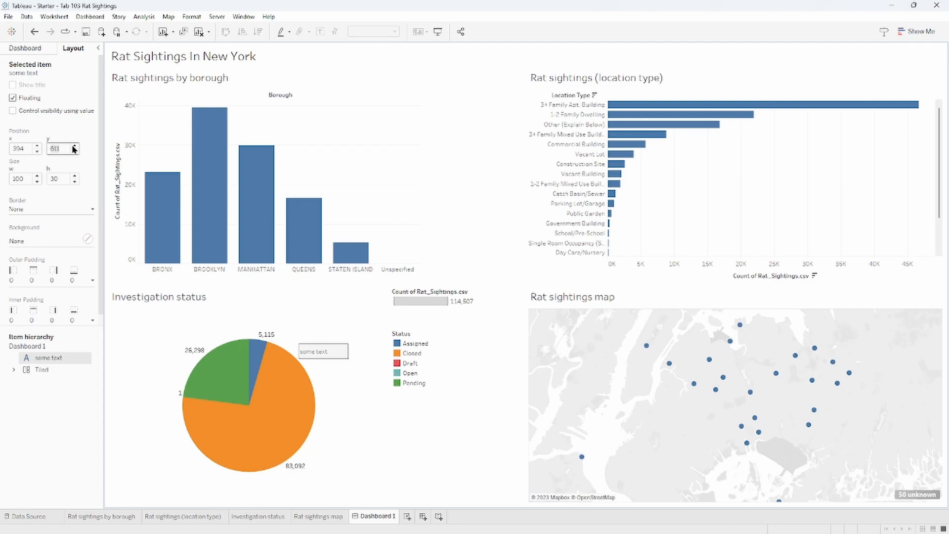
pyautogui.click(74, 146)
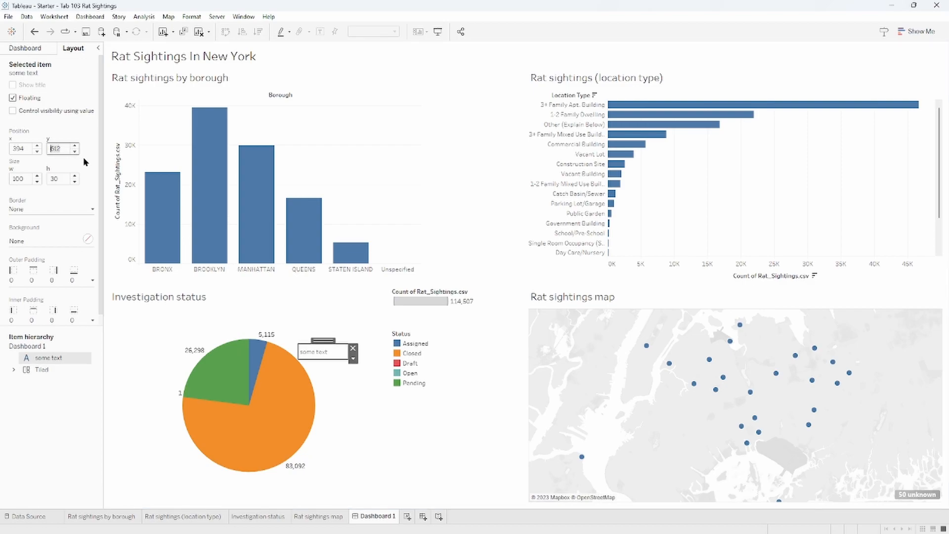
# Give the "some text" object a dashed border.
pyautogui.click(33, 207)
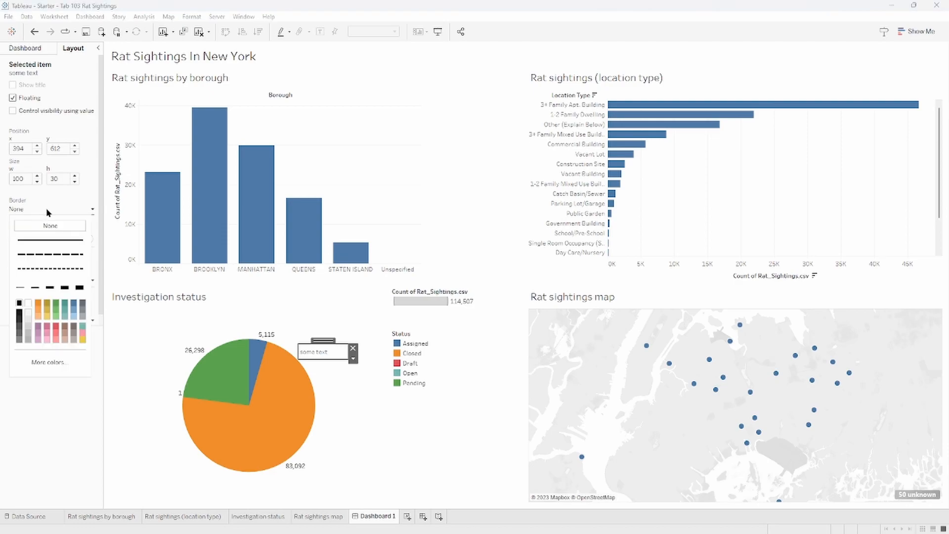
pyautogui.click(59, 255)
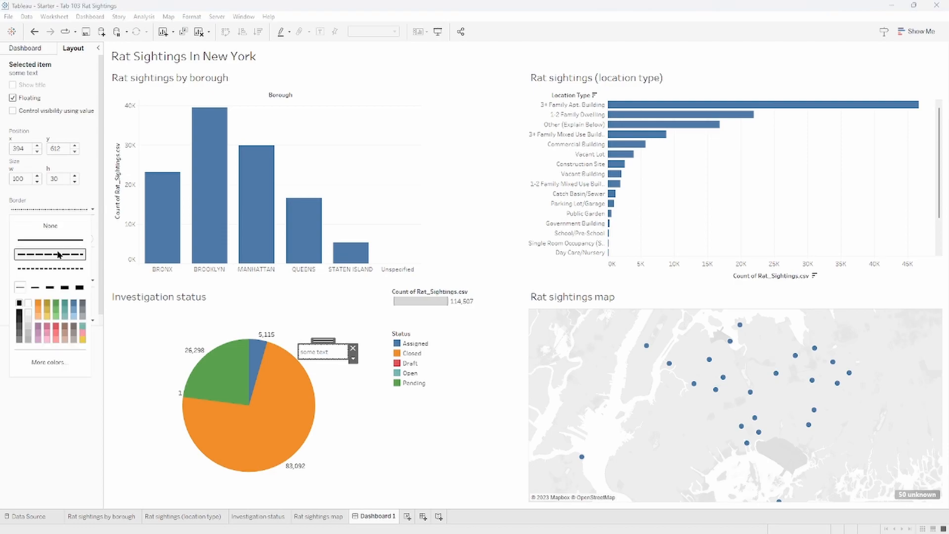
pyautogui.click(376, 332)
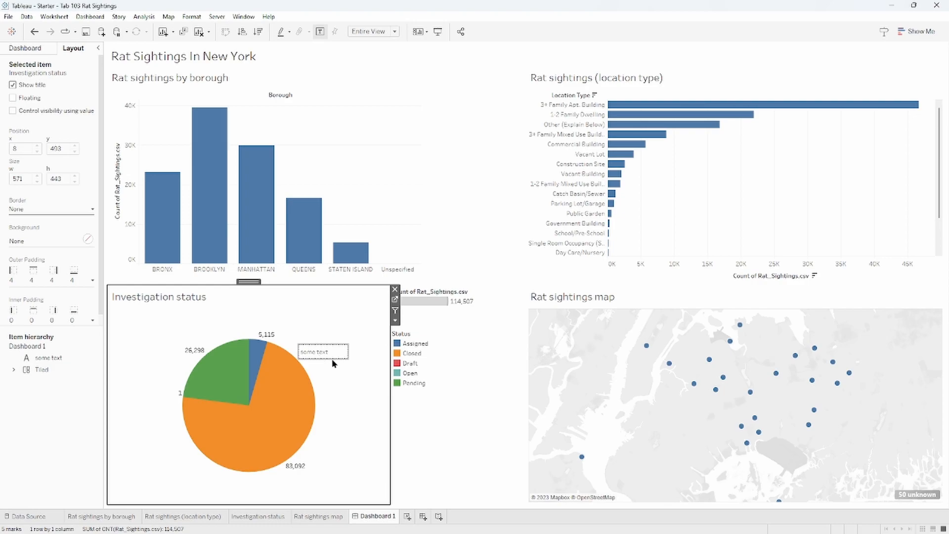
# Try background colours such as light orange on the "some text" object and reset its background to None.
pyautogui.click(95, 240)
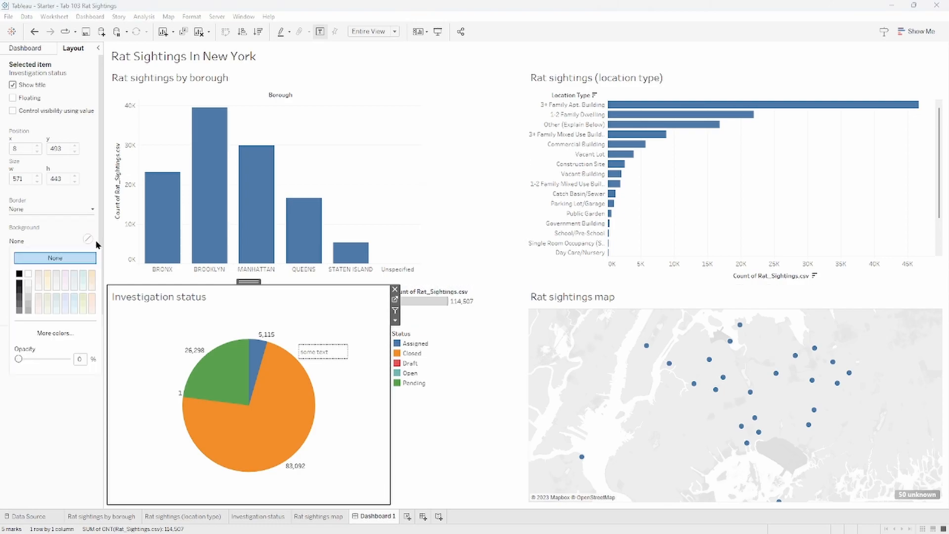
pyautogui.click(323, 353)
pyautogui.click(73, 242)
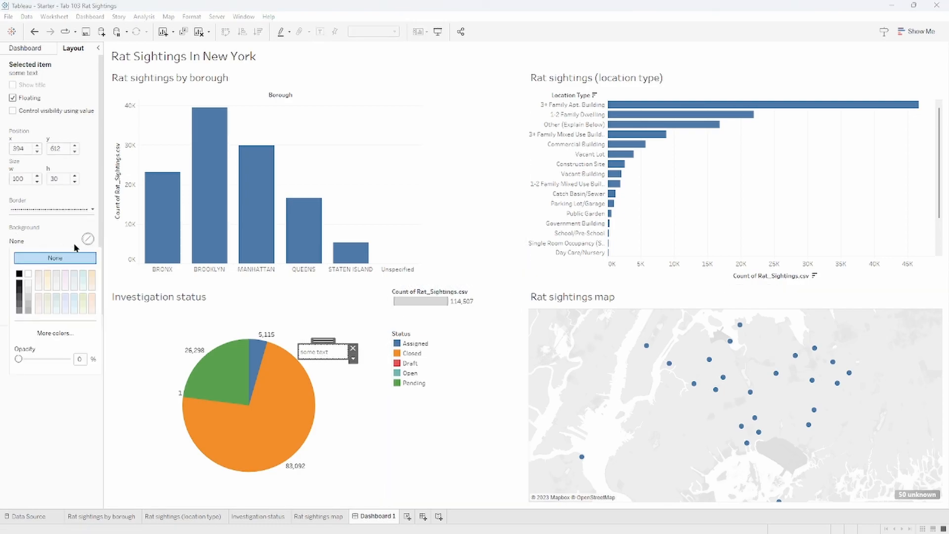
pyautogui.click(21, 299)
pyautogui.click(49, 295)
pyautogui.click(91, 274)
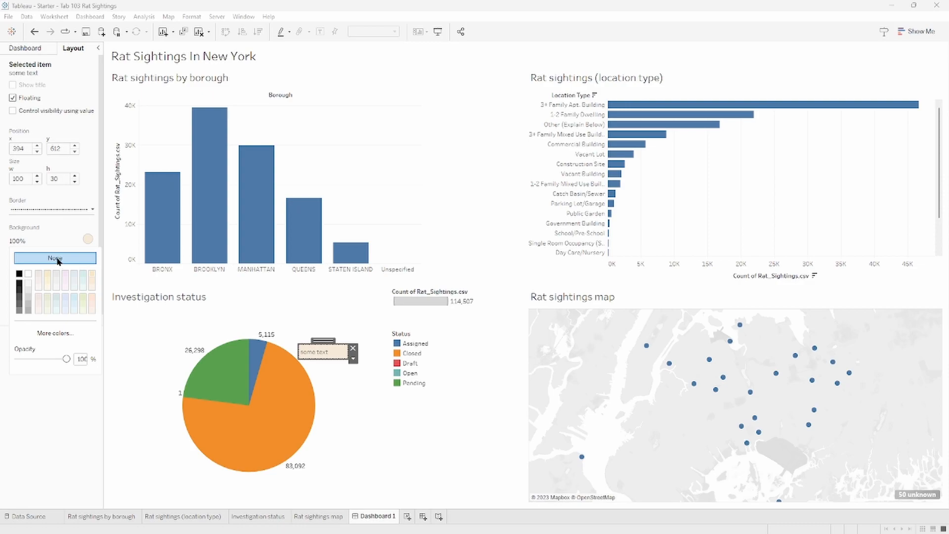
pyautogui.click(55, 258)
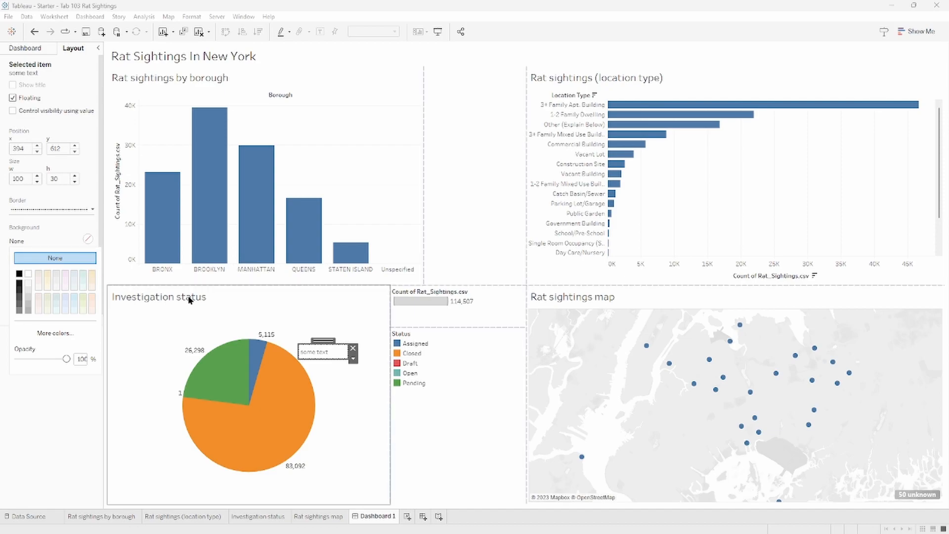
pyautogui.click(94, 244)
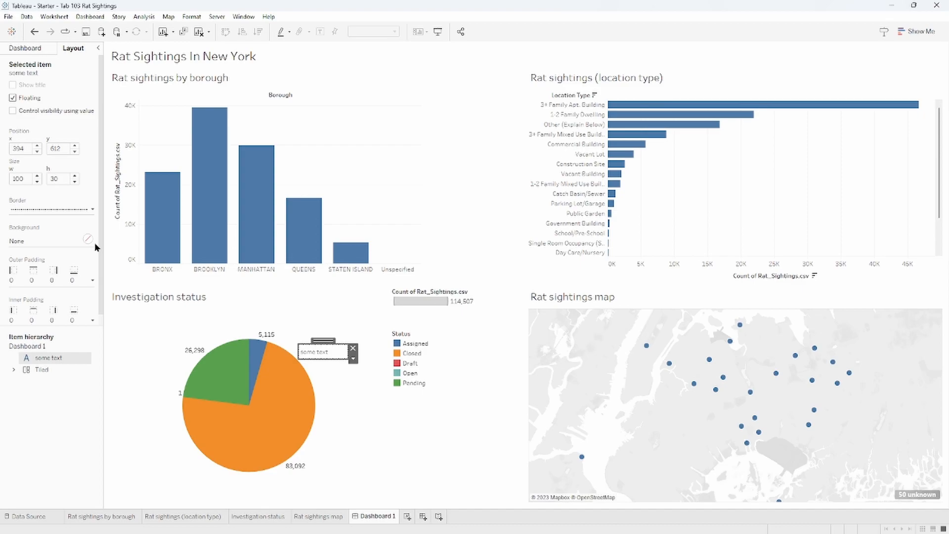
# Try a dark grey background on the dashboard's Tiled container.
pyautogui.click(110, 48)
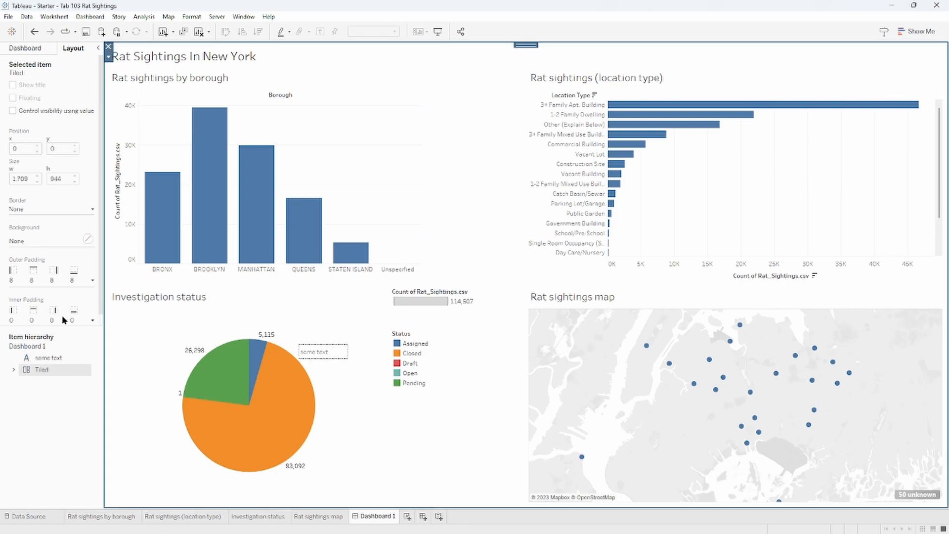
pyautogui.click(87, 240)
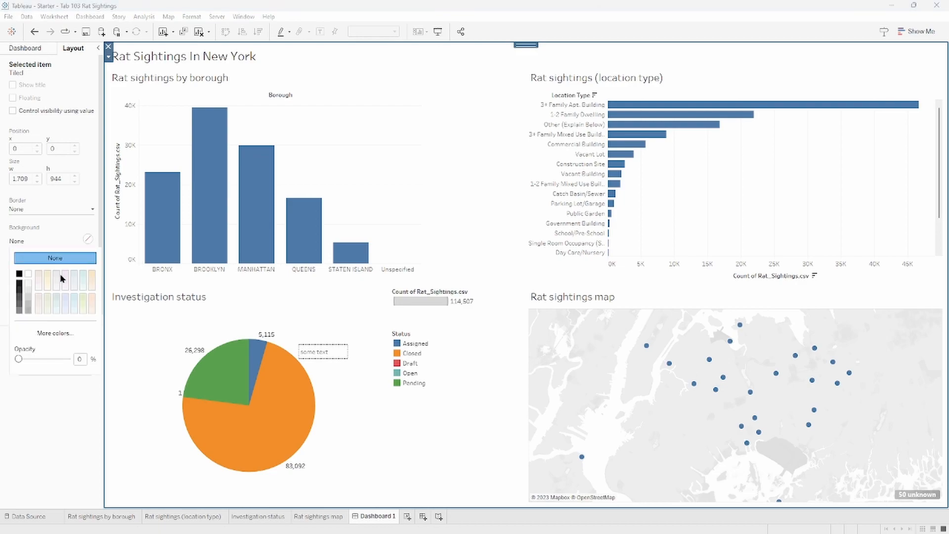
pyautogui.click(20, 291)
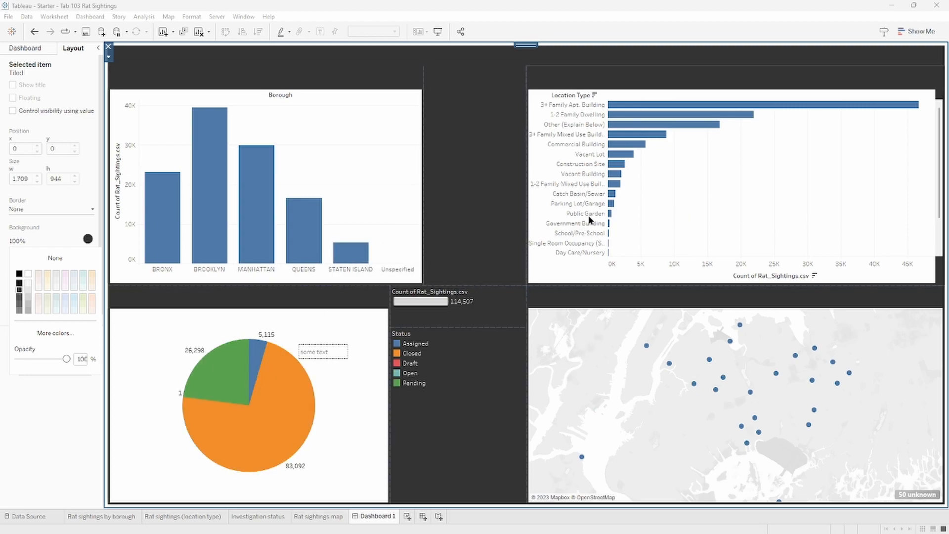
# Try setting the default worksheet shading of the Rat sightings by borough chart to None.
pyautogui.click(370, 179)
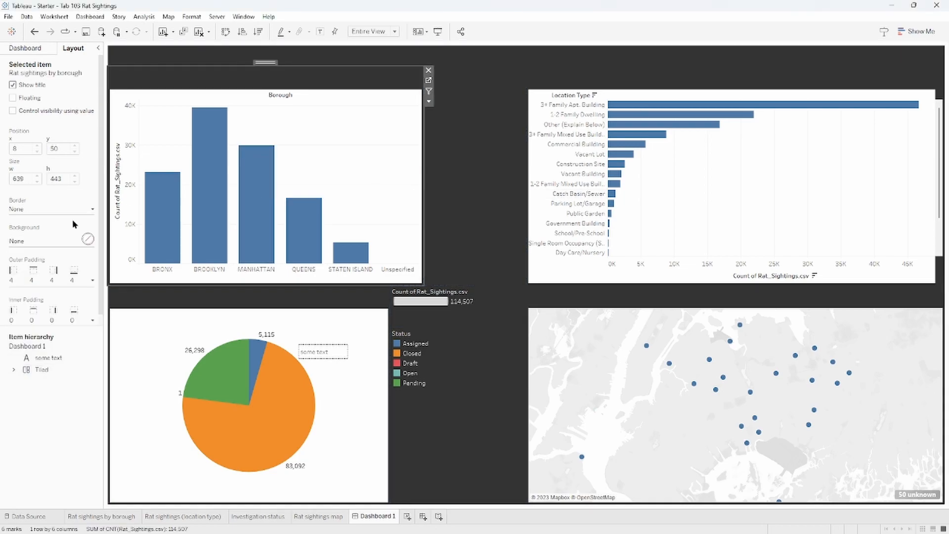
pyautogui.rightClick(384, 166)
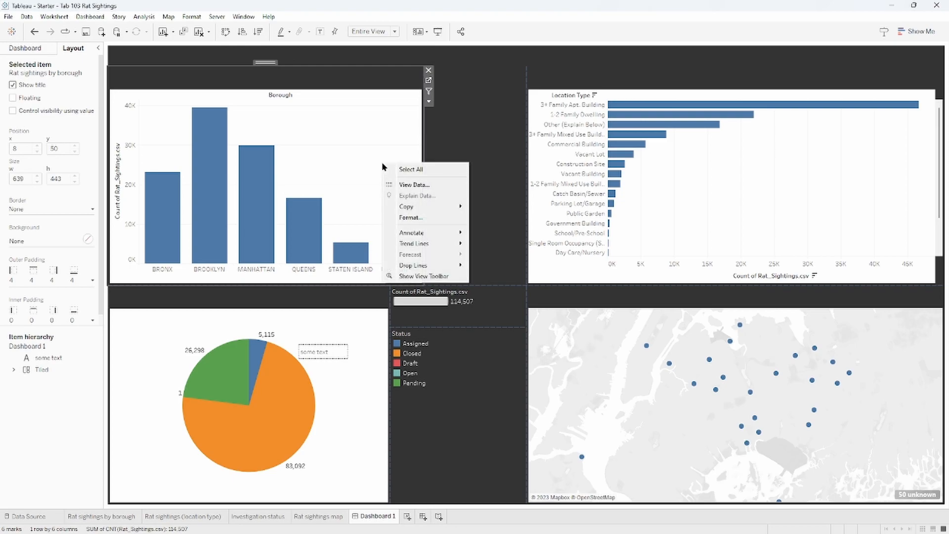
pyautogui.click(423, 218)
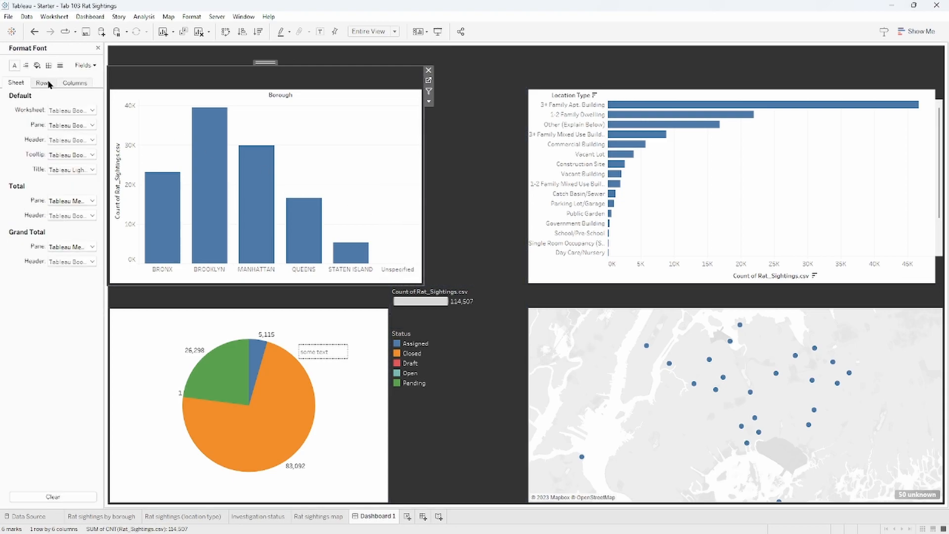
pyautogui.click(37, 66)
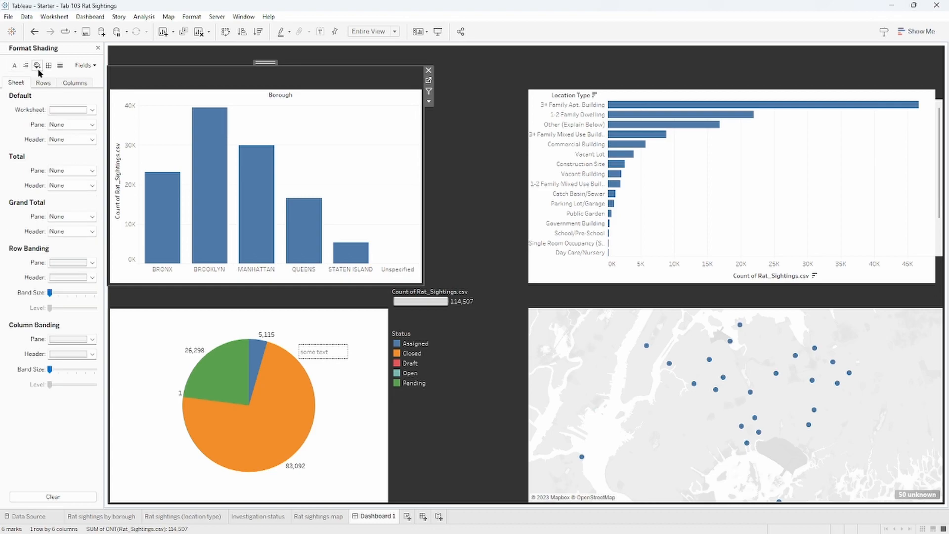
pyautogui.click(60, 106)
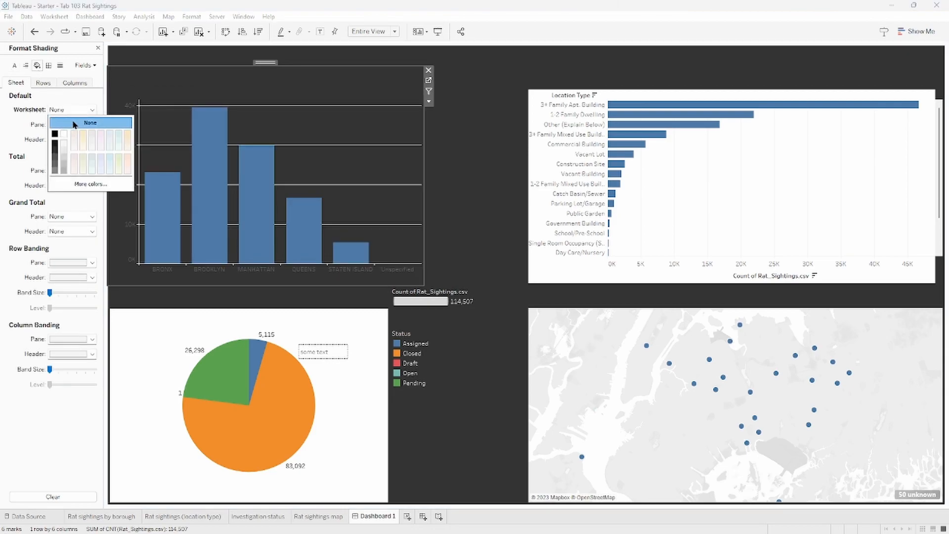
pyautogui.click(320, 124)
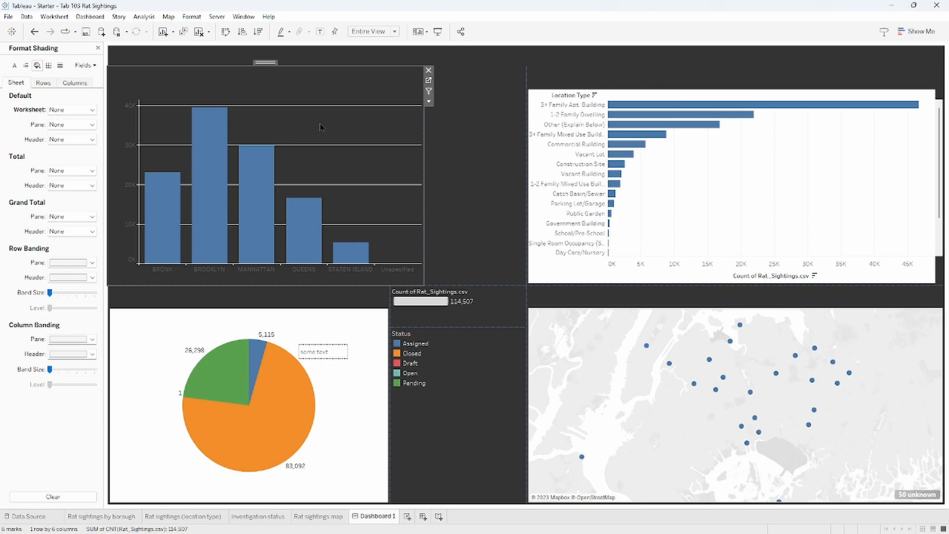
pyautogui.click(482, 155)
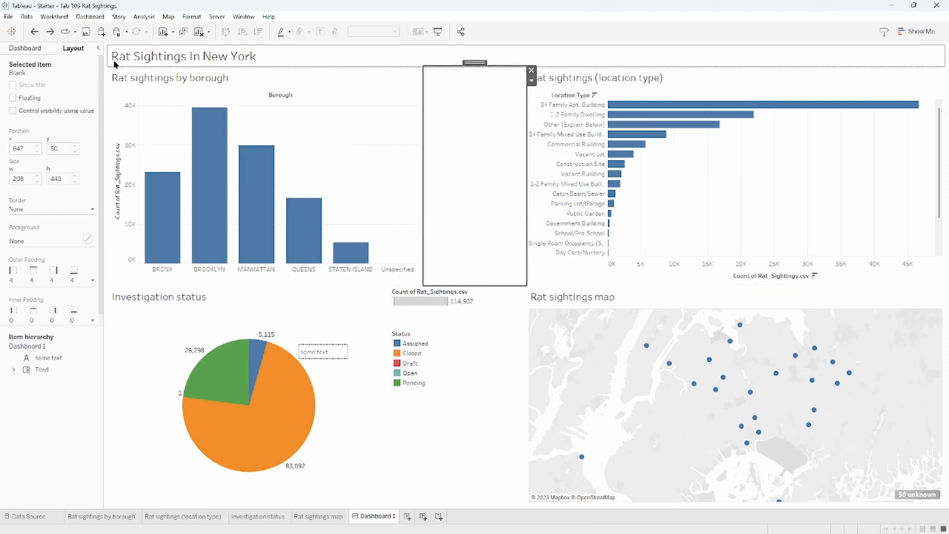
# Set the Tiled container's outer padding to 20 on all sides.
pyautogui.click(133, 67)
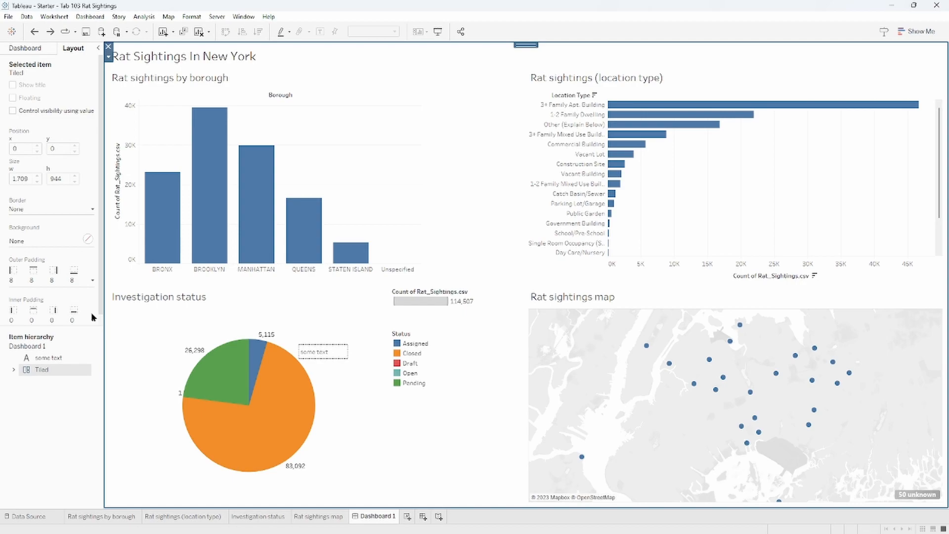
pyautogui.click(75, 282)
pyautogui.doubleClick(47, 317)
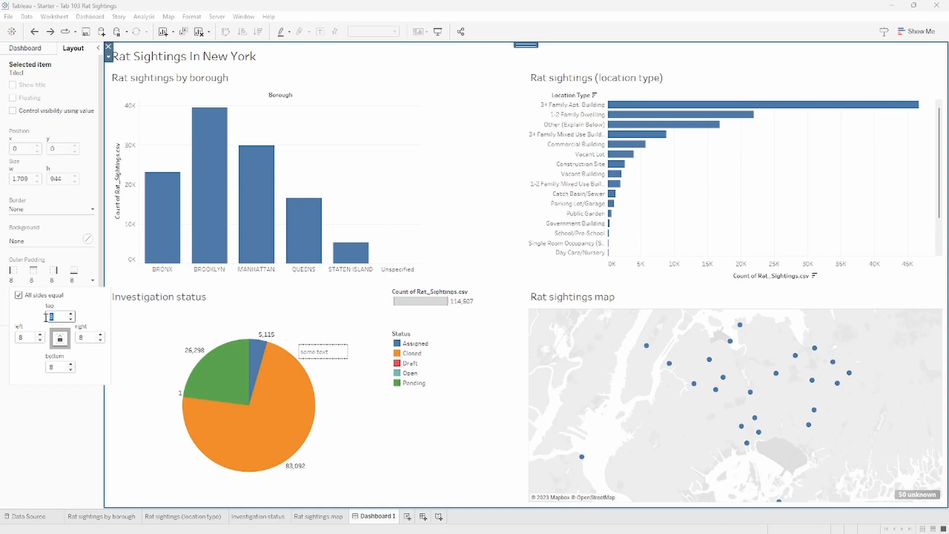
pyautogui.write('20')
pyautogui.press('Return')
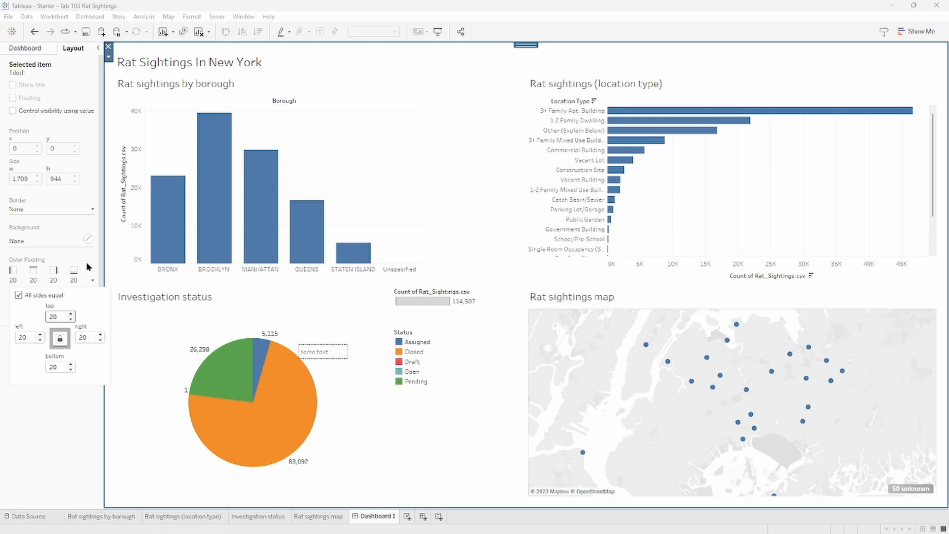
# Enlarge the item hierarchy and examine the text object, the Tiled container and its nested Vertical Container.
pyautogui.scroll(-2, 87, 267)
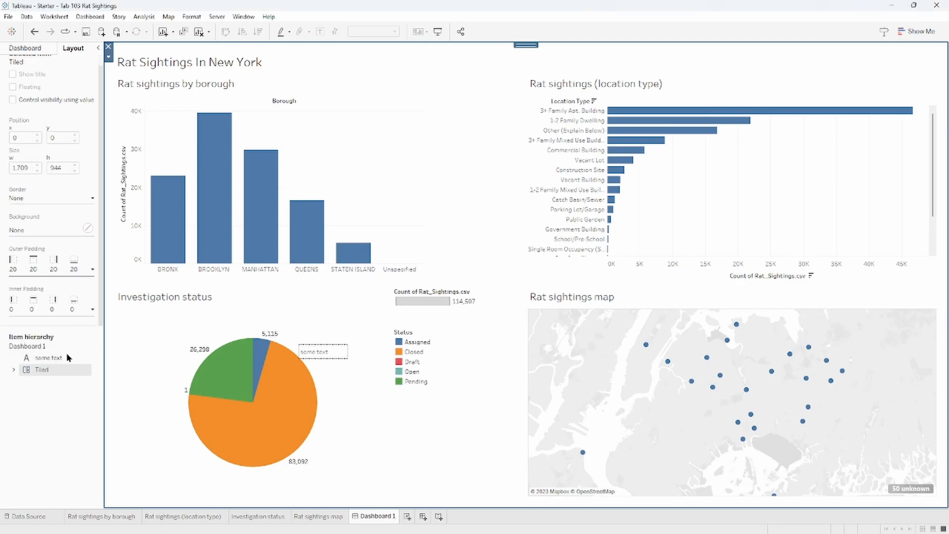
pyautogui.moveTo(79, 327); pyautogui.dragTo(69, 253)
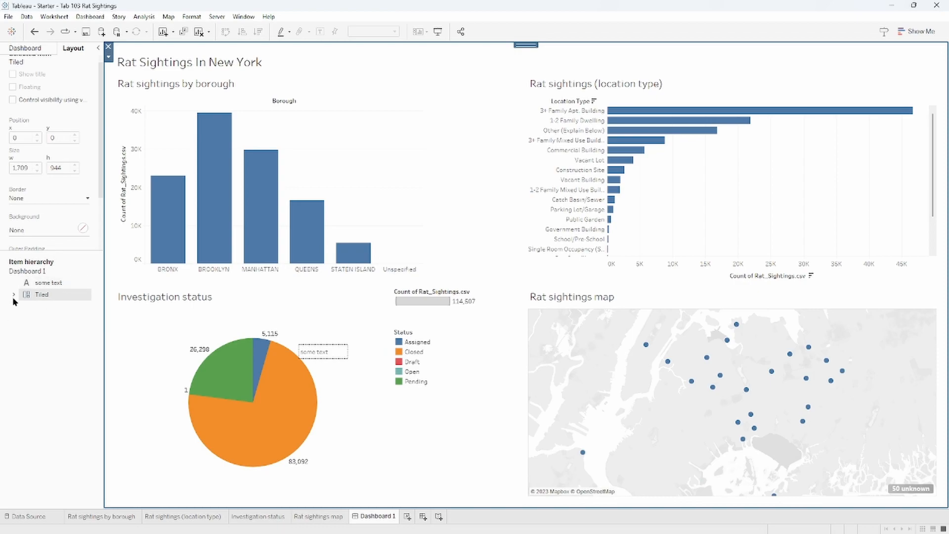
pyautogui.click(63, 278)
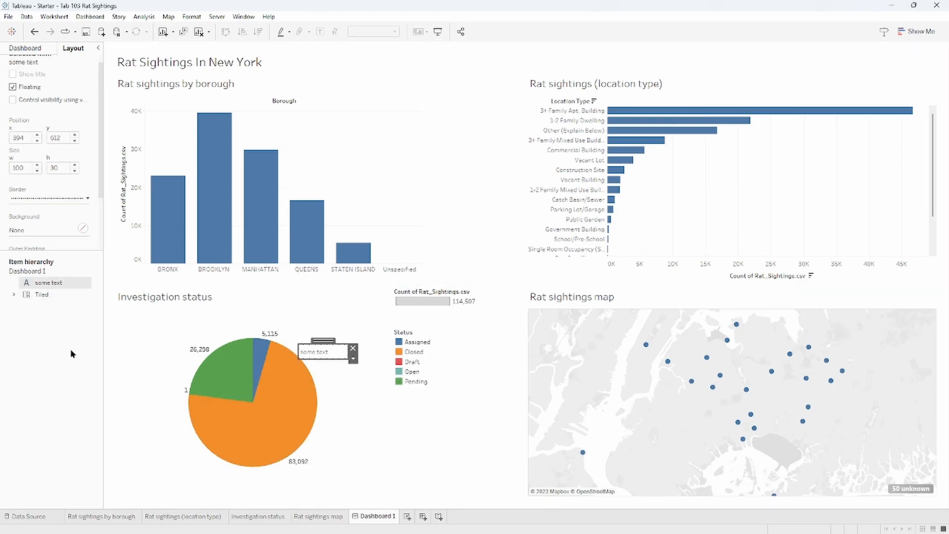
pyautogui.click(42, 296)
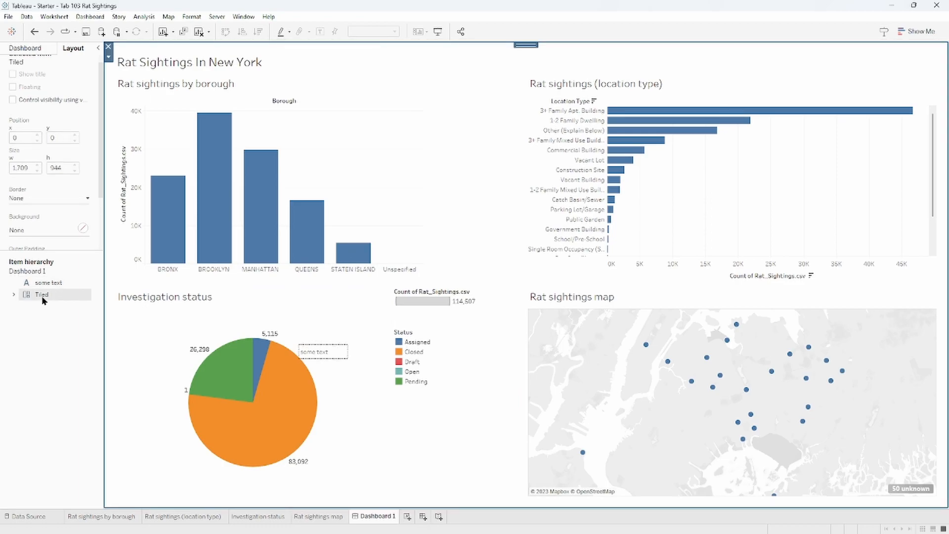
pyautogui.click(12, 295)
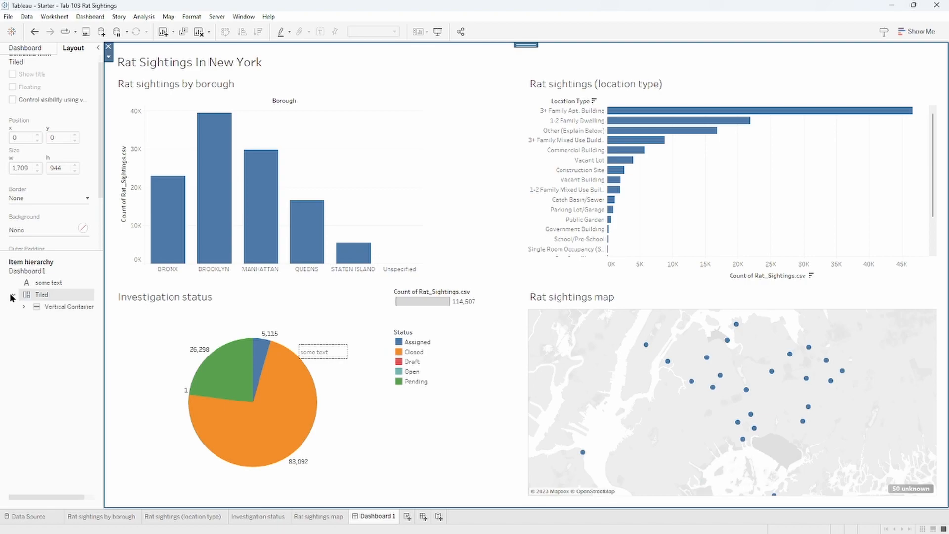
pyautogui.click(54, 307)
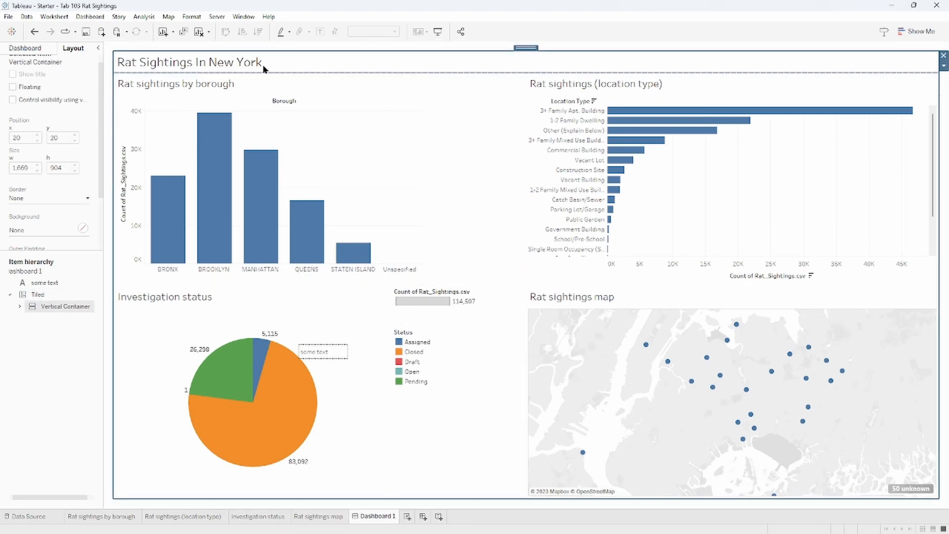
# Expand the item hierarchy down to the nested Tiled container, examining the title and the Horizontal Container along the way.
pyautogui.click(20, 305)
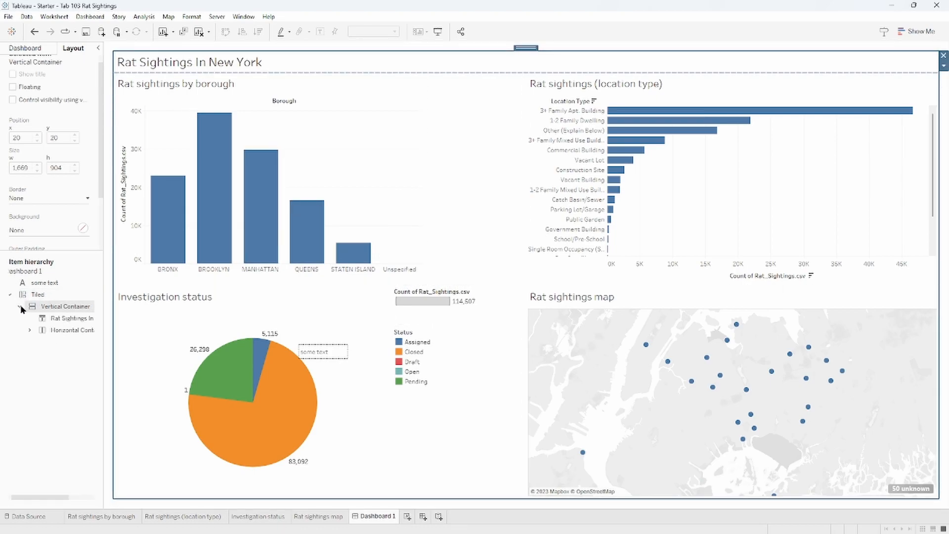
pyautogui.click(61, 316)
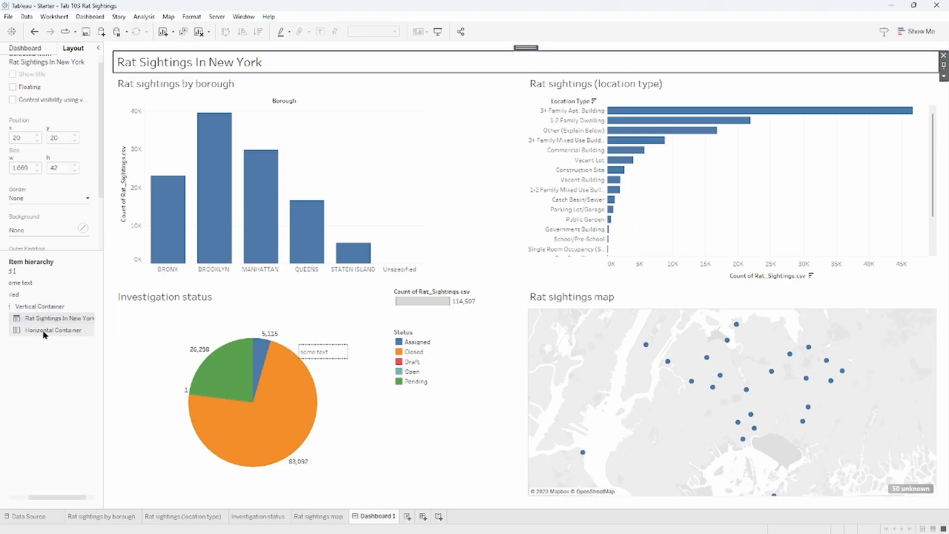
pyautogui.click(42, 330)
pyautogui.moveTo(71, 496); pyautogui.dragTo(53, 497)
pyautogui.click(30, 331)
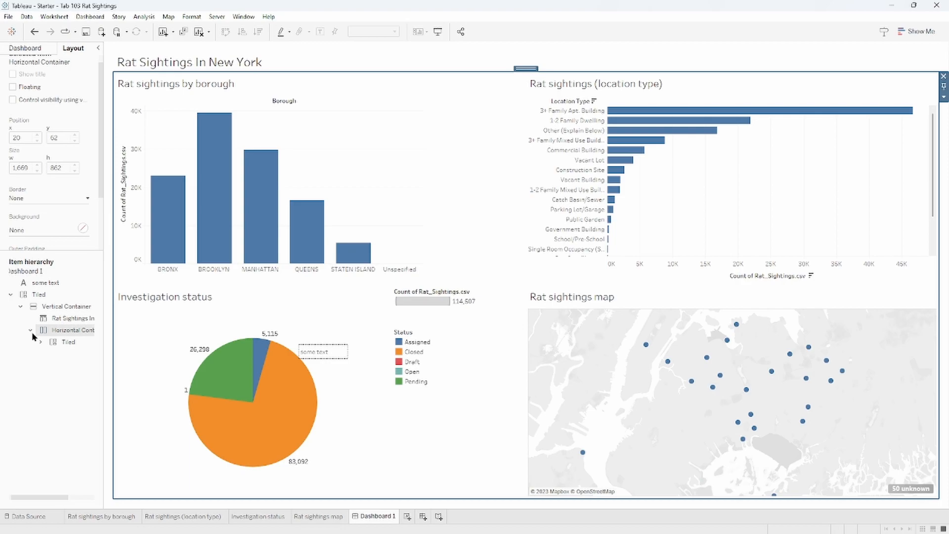
pyautogui.click(55, 342)
pyautogui.click(42, 342)
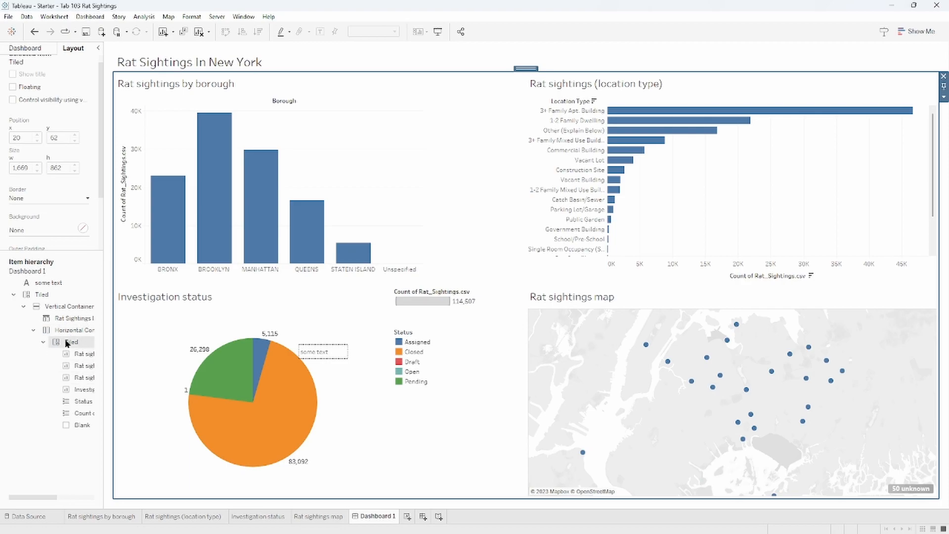
# Widen the layout pane and examine which worksheets belong to the nested Tiled container on the dashboard.
pyautogui.click(85, 354)
pyautogui.click(83, 377)
pyautogui.click(81, 390)
pyautogui.hscroll(2, 81, 392)
pyautogui.moveTo(103, 243); pyautogui.dragTo(210, 252)
pyautogui.click(117, 343)
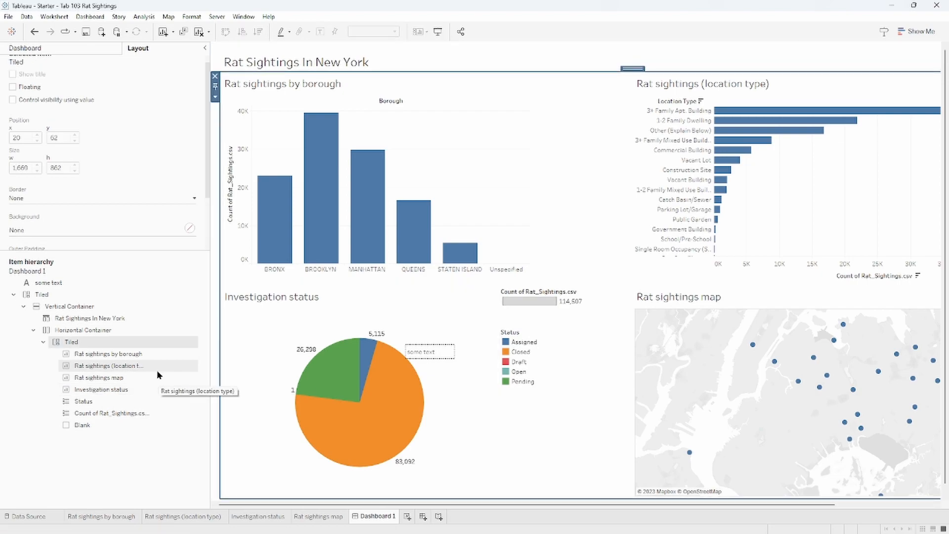
pyautogui.click(156, 370)
pyautogui.click(135, 381)
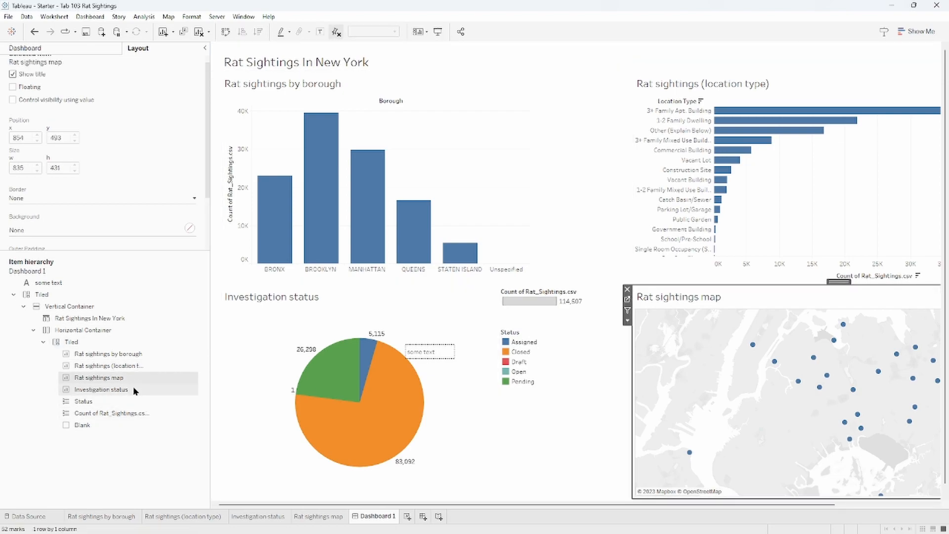
pyautogui.click(133, 386)
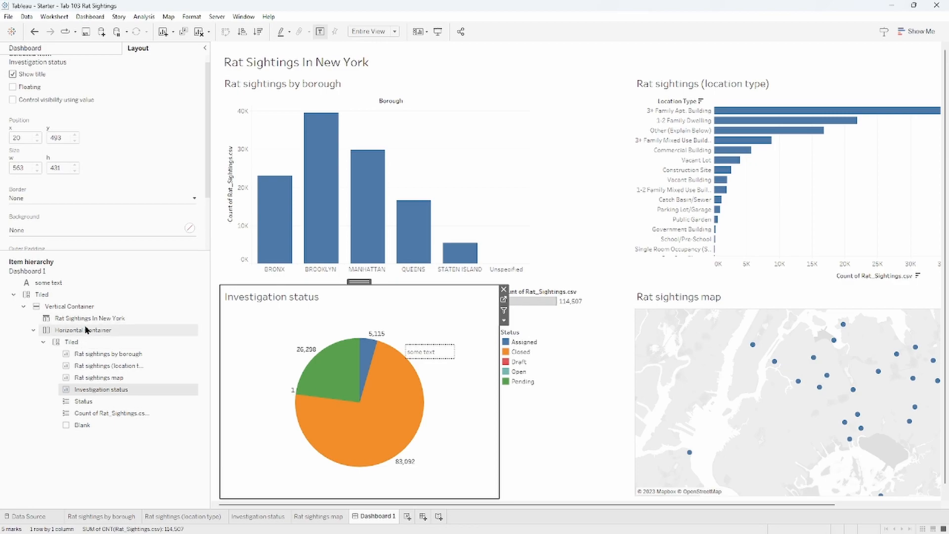
# Remove the Horizontal Container that wraps the nested Tiled container, then select that Tiled container.
pyautogui.click(102, 332)
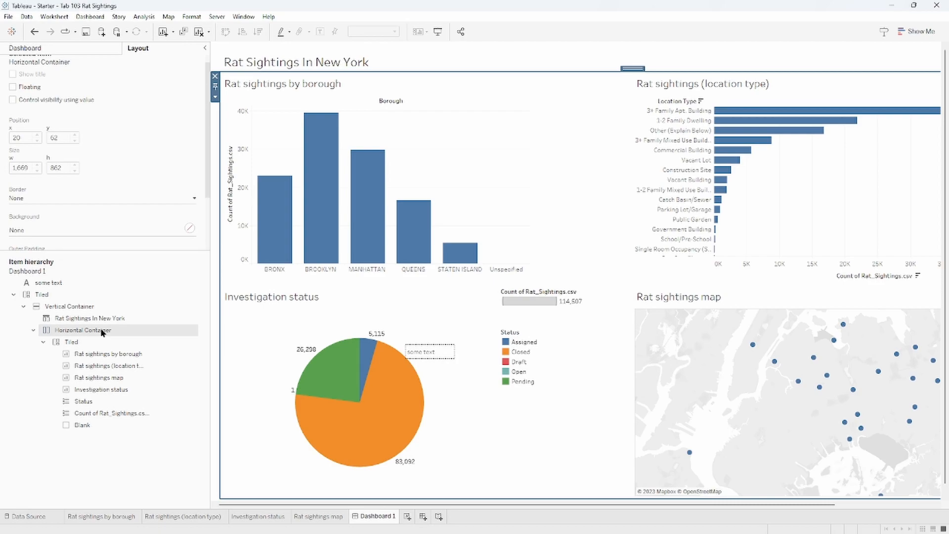
pyautogui.rightClick(103, 332)
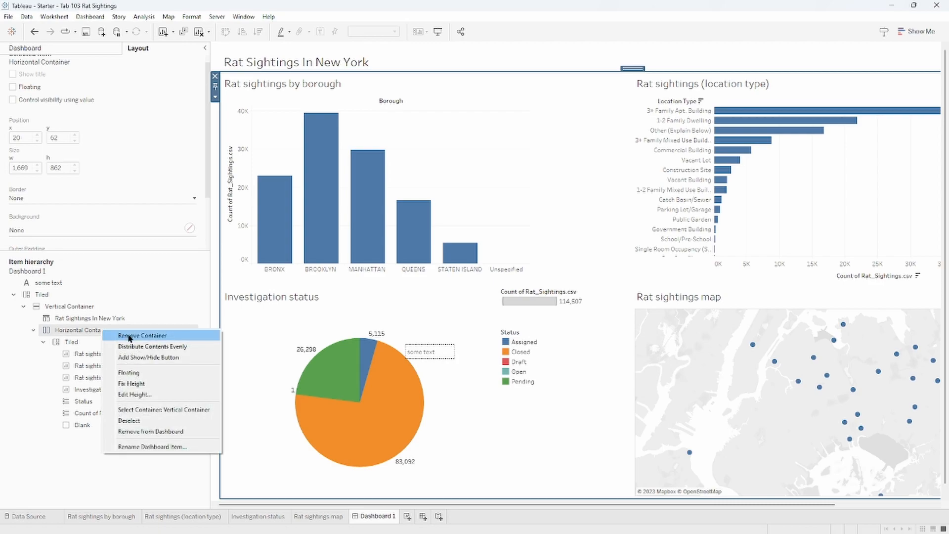
pyautogui.click(176, 338)
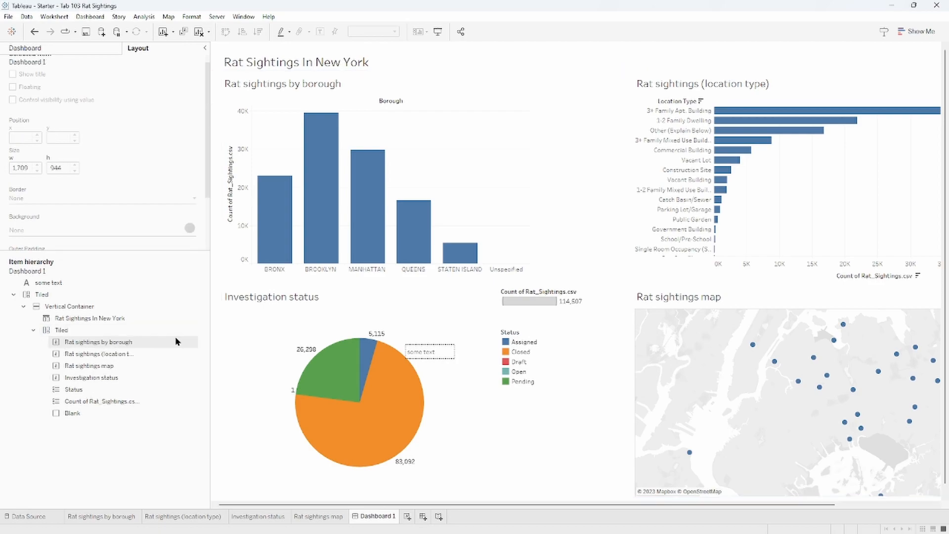
pyautogui.click(135, 331)
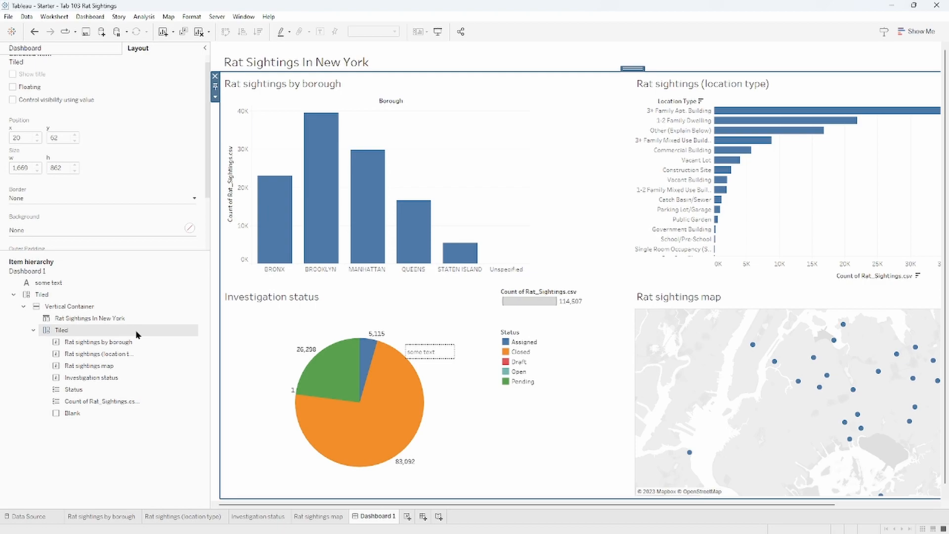
# Add a tiled horizontal container between the dashboard title and the charts, and check its place in the item hierarchy.
pyautogui.click(36, 50)
pyautogui.scroll(3, 62, 406)
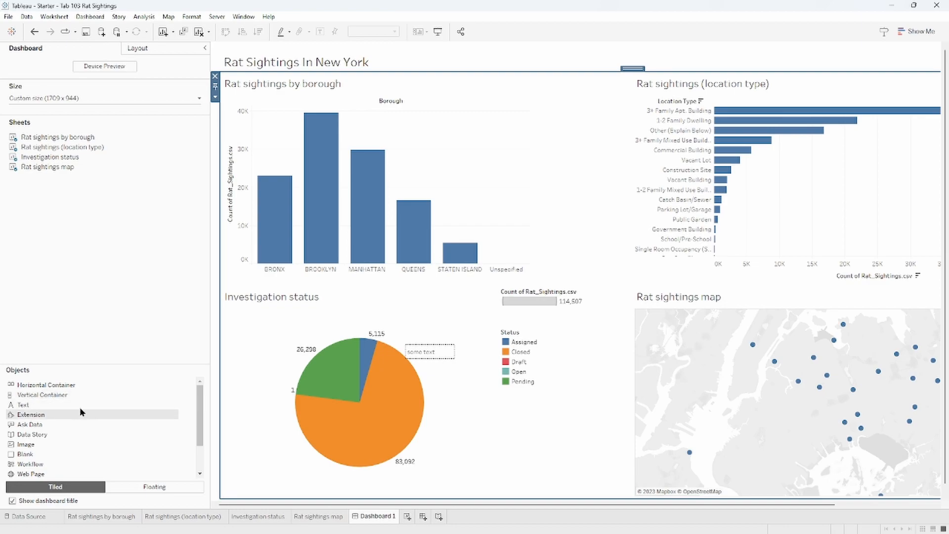
pyautogui.moveTo(54, 395); pyautogui.dragTo(318, 288)
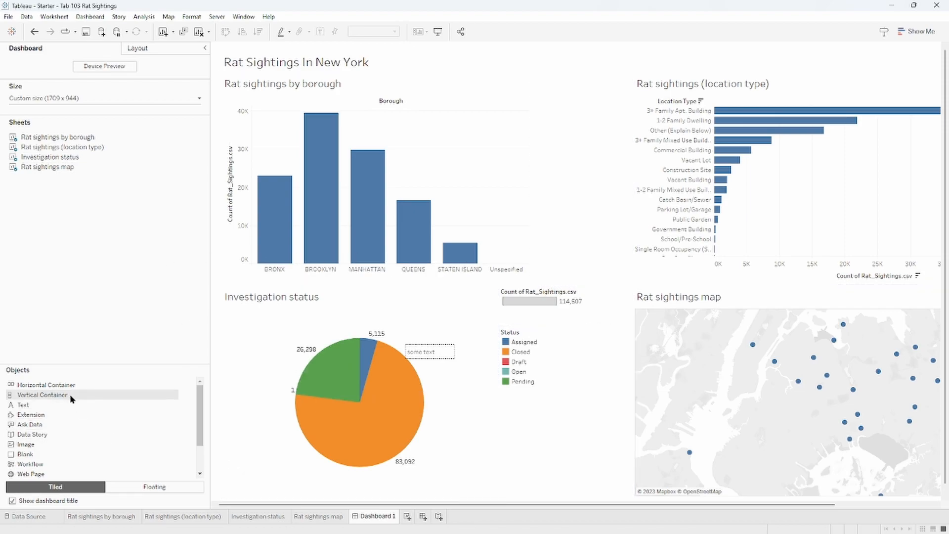
pyautogui.moveTo(70, 385); pyautogui.dragTo(394, 82)
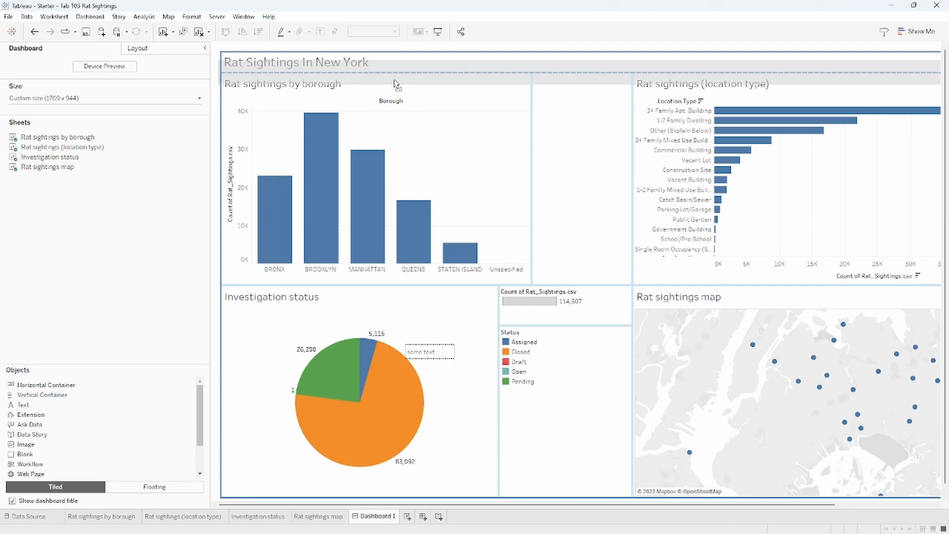
pyautogui.moveTo(393, 79); pyautogui.dragTo(393, 78)
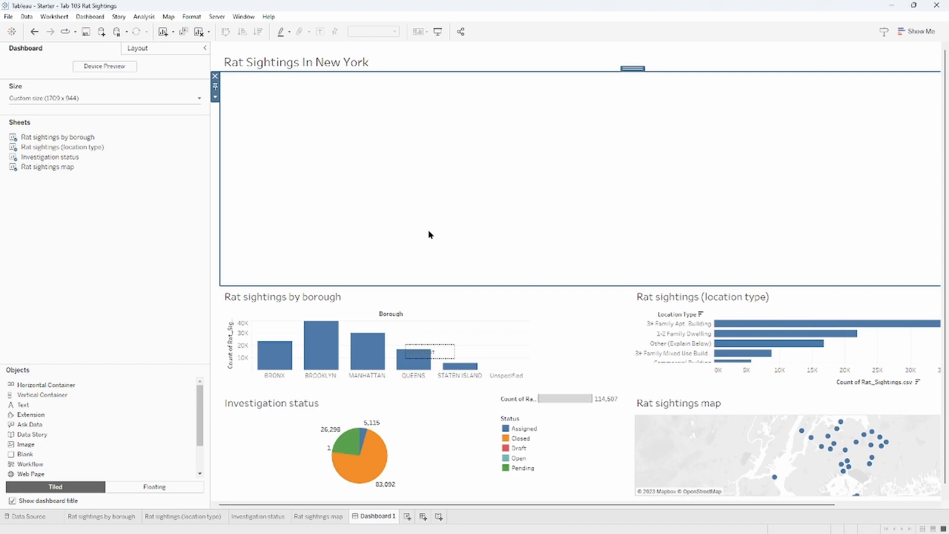
pyautogui.click(453, 355)
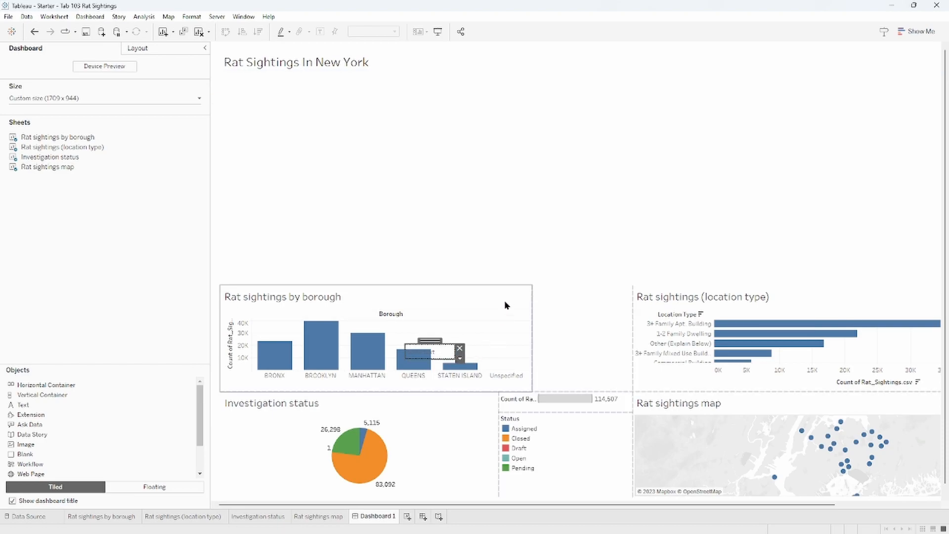
pyautogui.click(478, 204)
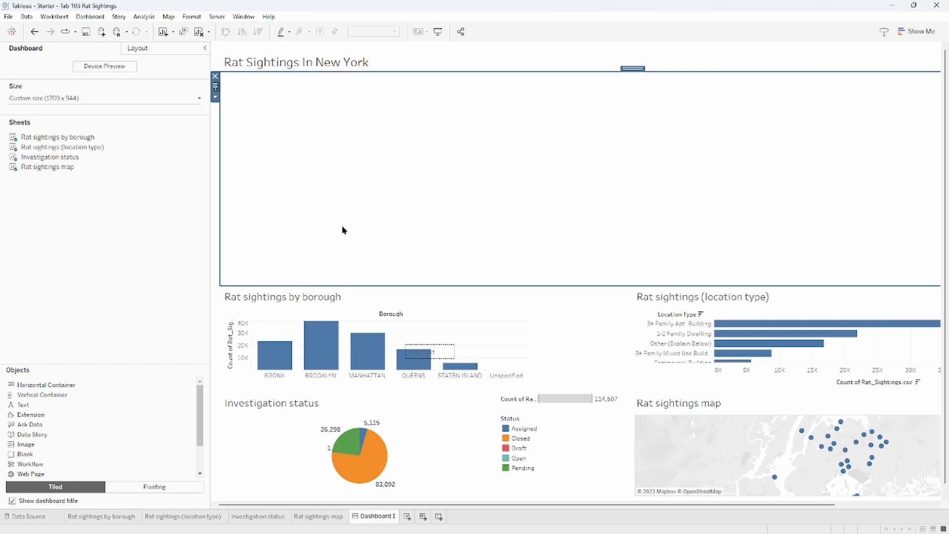
pyautogui.click(149, 48)
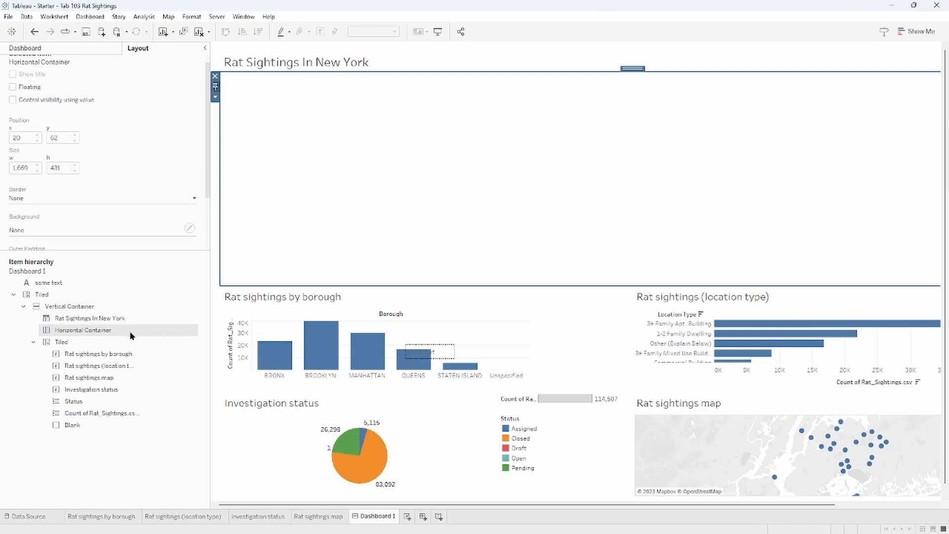
# Move the Rat sightings by borough chart into the empty horizontal container below the title.
pyautogui.click(483, 319)
pyautogui.moveTo(371, 282); pyautogui.dragTo(338, 209)
# Move the Investigation status chart into the horizontal container, after the Rat sightings by borough chart.
pyautogui.click(197, 341)
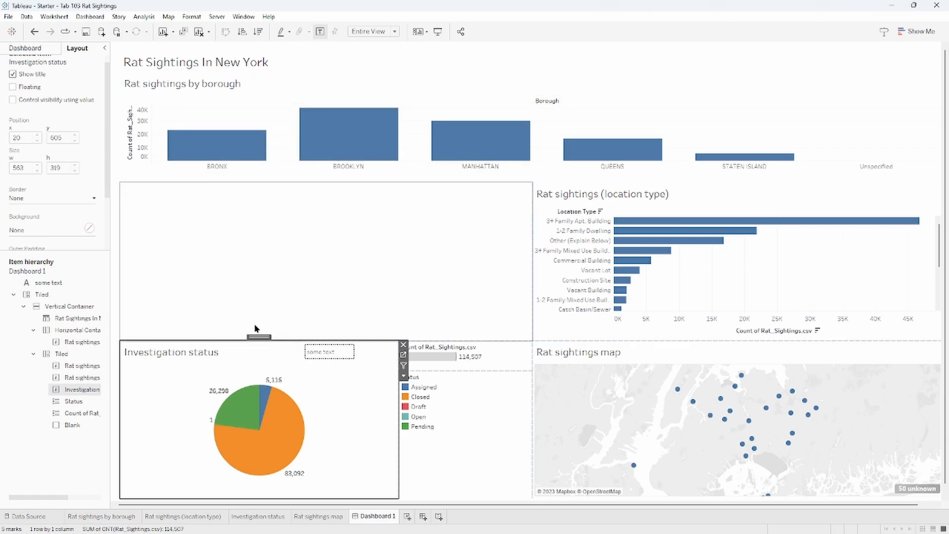
pyautogui.moveTo(253, 335); pyautogui.dragTo(144, 119)
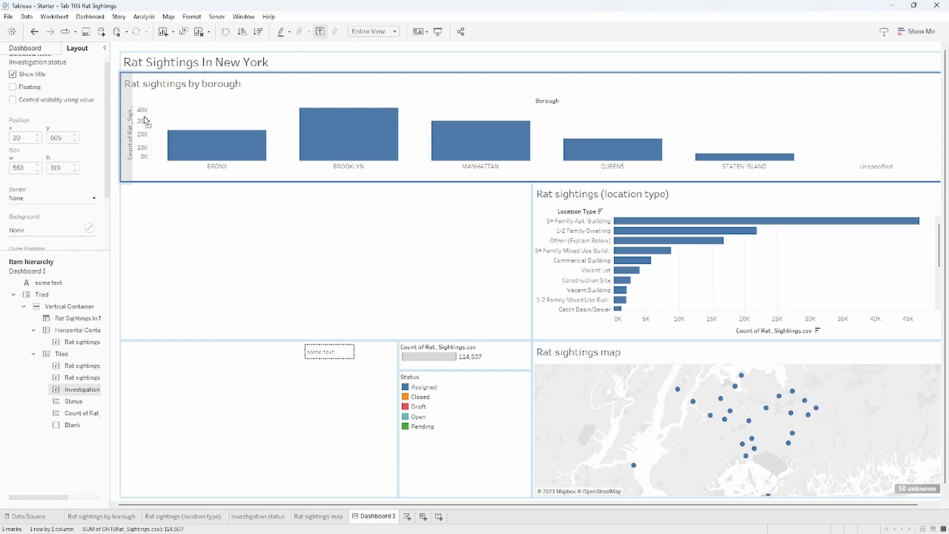
pyautogui.moveTo(145, 120); pyautogui.dragTo(130, 120)
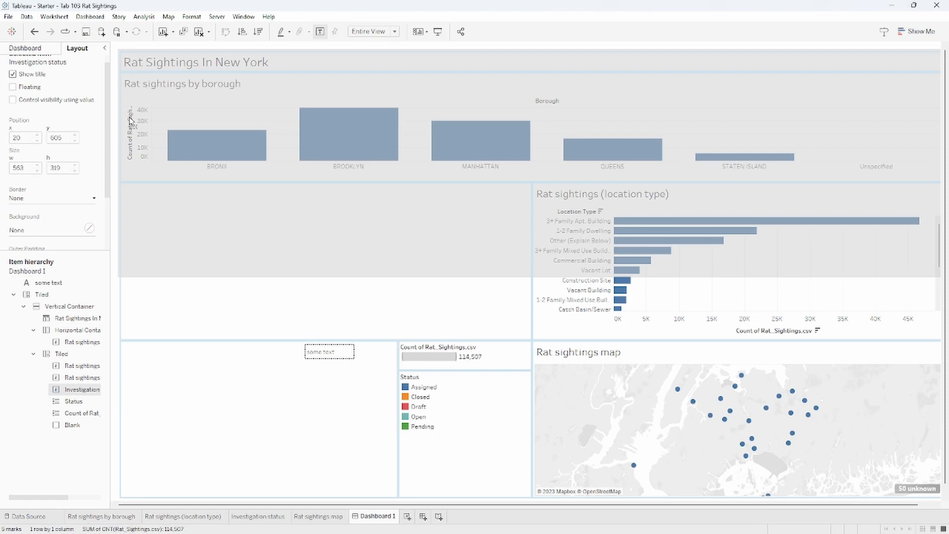
pyautogui.moveTo(131, 120); pyautogui.dragTo(146, 120)
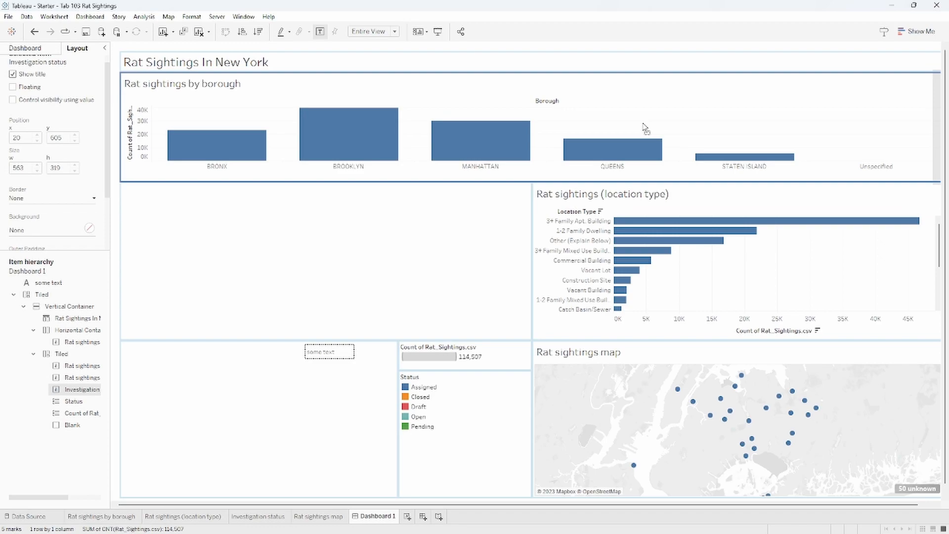
pyautogui.moveTo(644, 124); pyautogui.dragTo(643, 123)
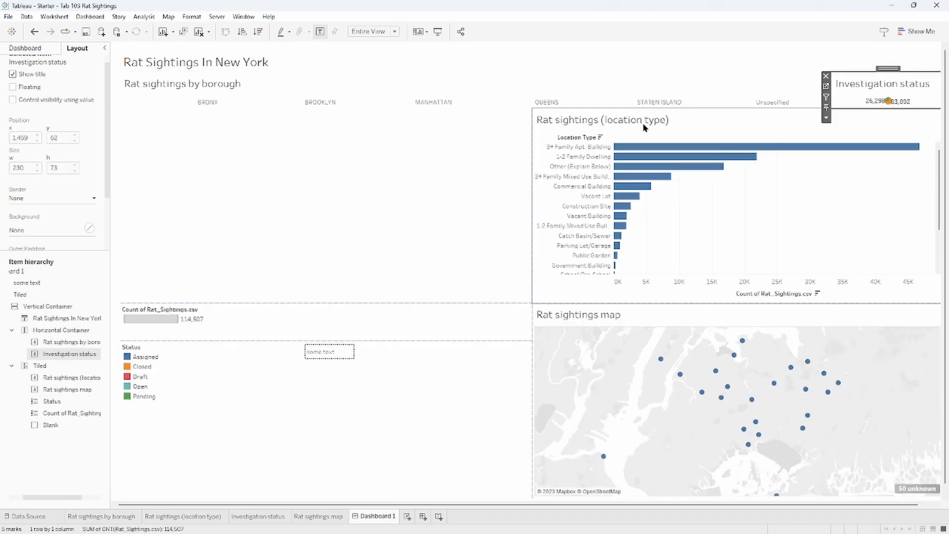
# Increase the height of the horizontal container holding the borough and status charts to about 301.
pyautogui.click(72, 333)
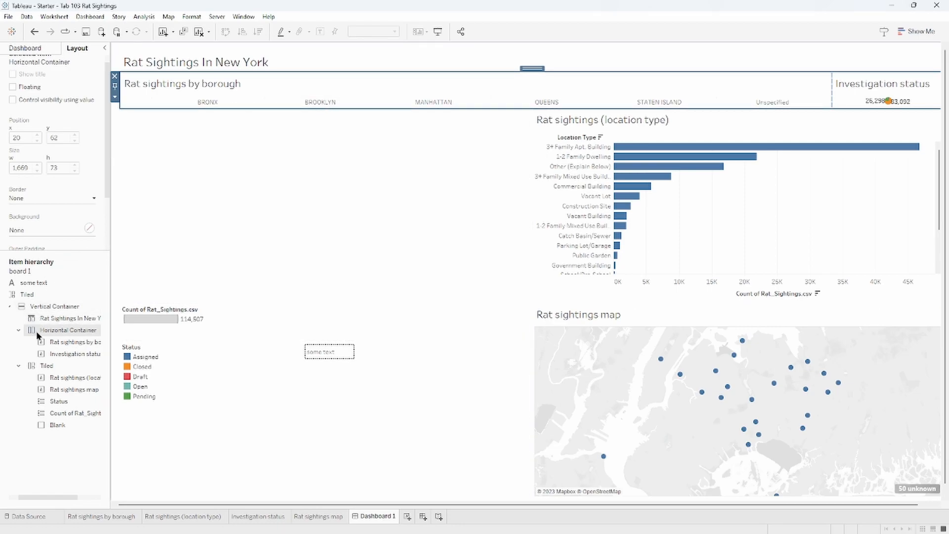
pyautogui.click(244, 119)
pyautogui.moveTo(245, 119); pyautogui.dragTo(236, 221)
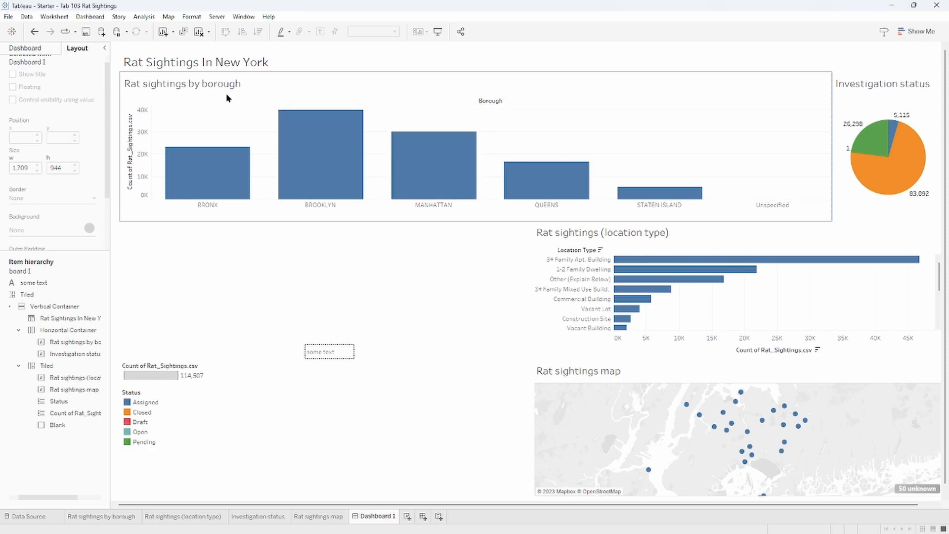
# Distribute the contents of the horizontal container evenly between the borough and Investigation status charts.
pyautogui.click(752, 88)
pyautogui.click(837, 119)
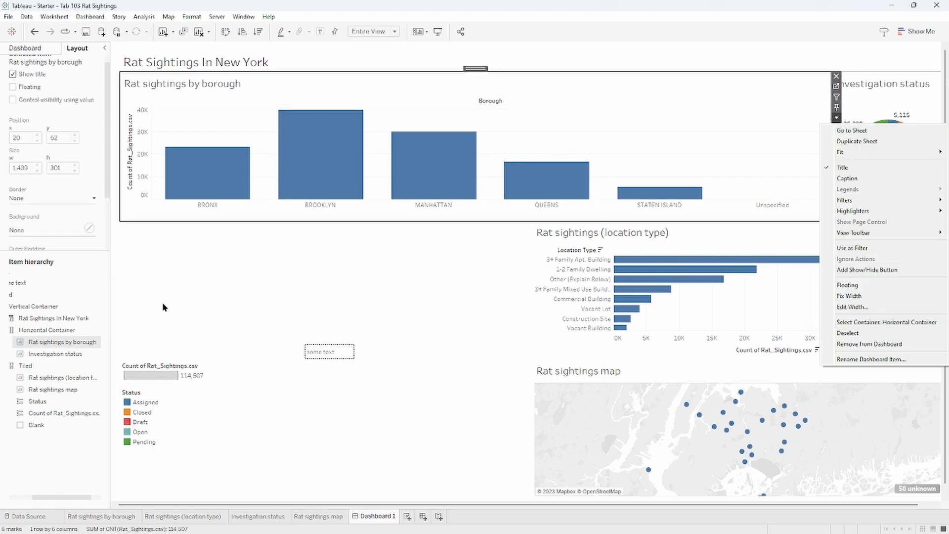
pyautogui.click(61, 328)
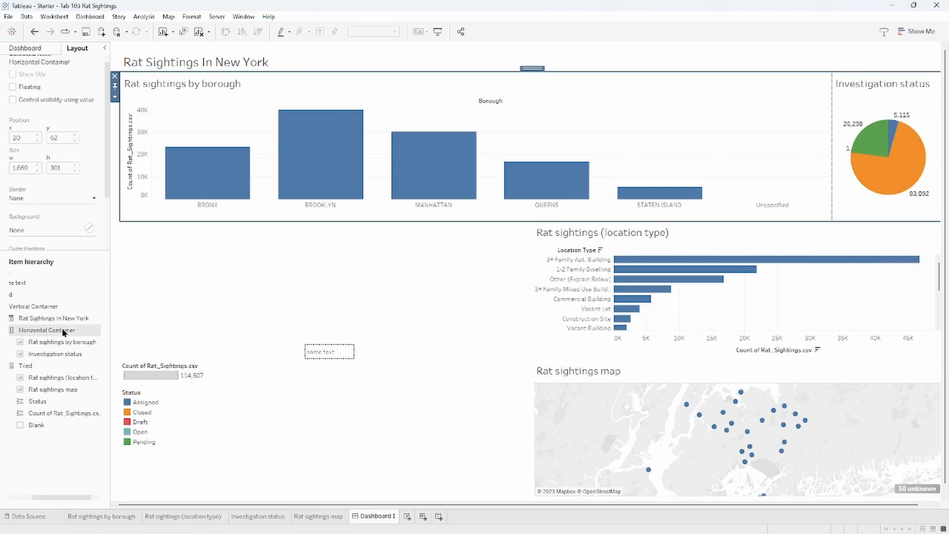
pyautogui.click(115, 99)
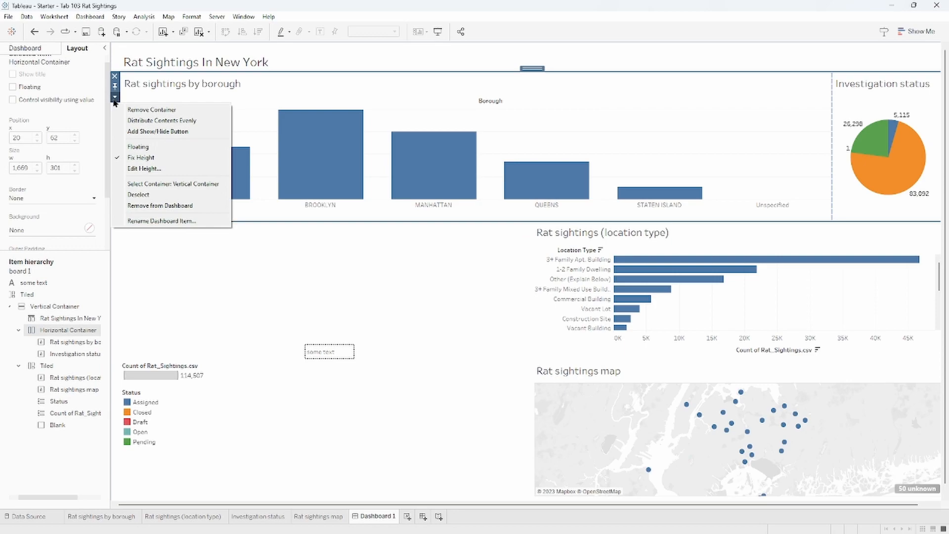
pyautogui.click(203, 121)
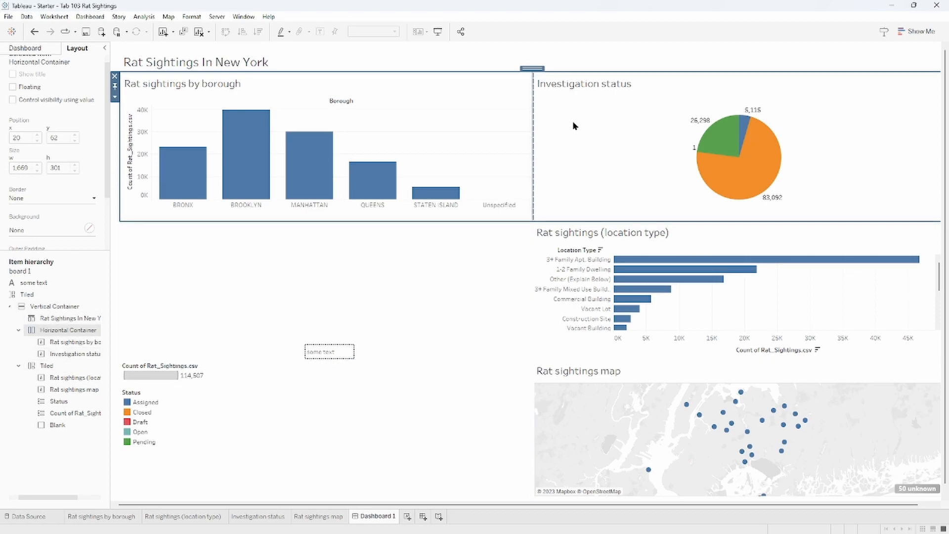
# Add a vertical container between the borough and Investigation status charts inside the horizontal container, and check it in the item hierarchy.
pyautogui.click(33, 50)
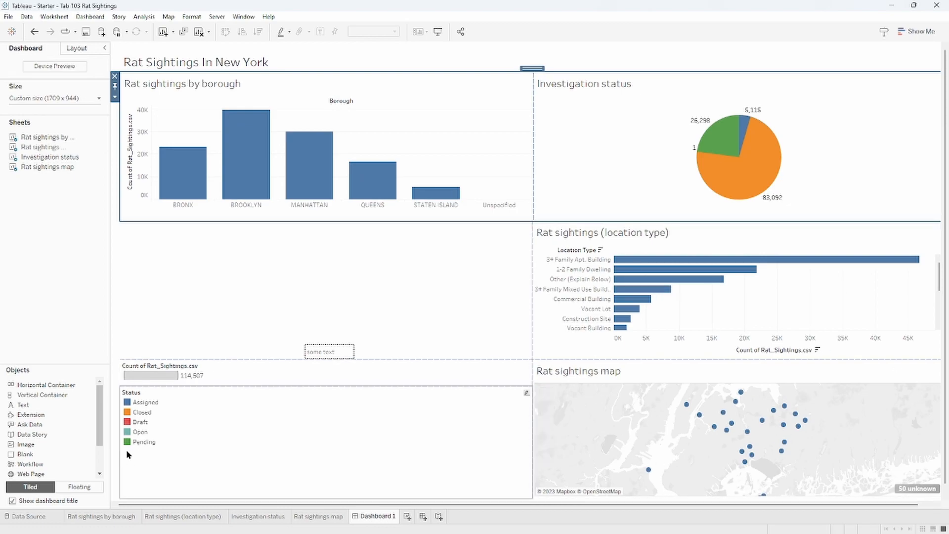
pyautogui.moveTo(42, 387); pyautogui.dragTo(503, 229)
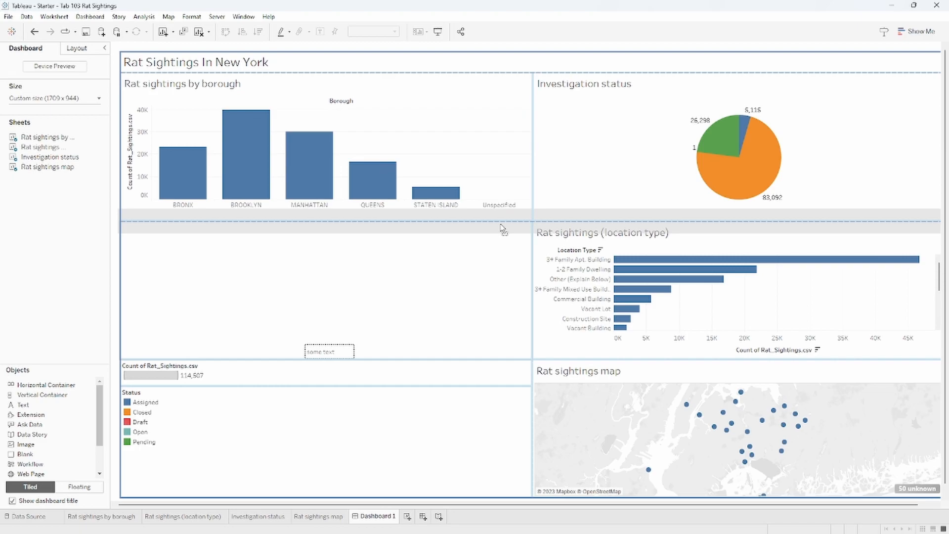
pyautogui.moveTo(498, 230); pyautogui.dragTo(498, 230)
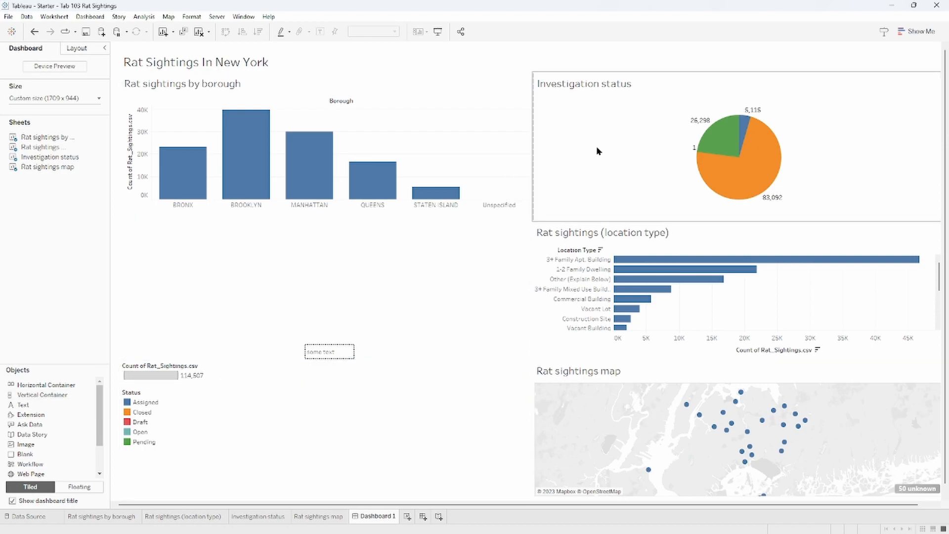
pyautogui.moveTo(50, 396); pyautogui.dragTo(530, 172)
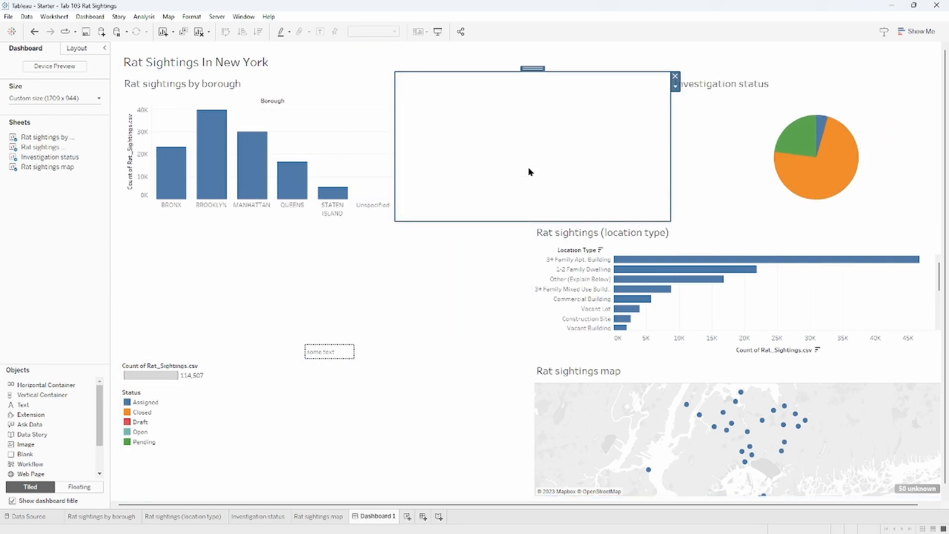
pyautogui.click(78, 48)
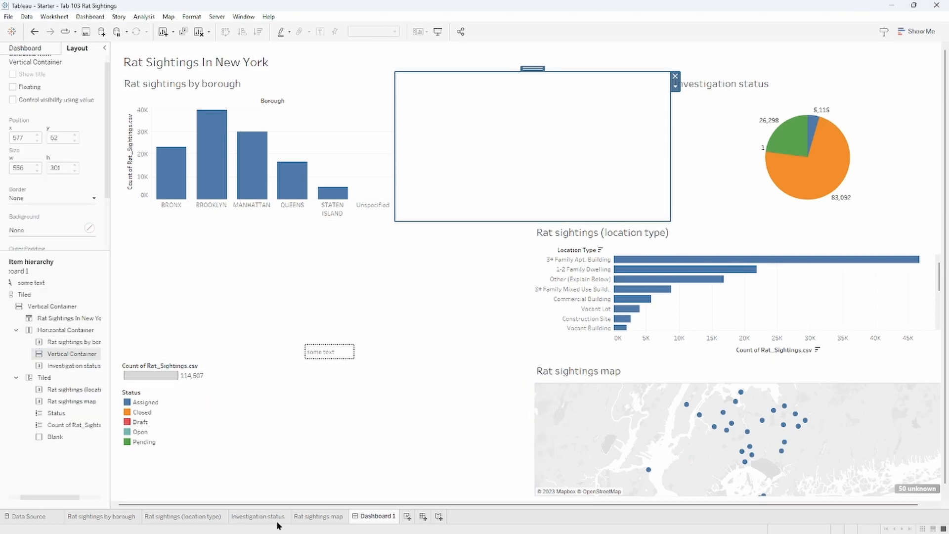
pyautogui.moveTo(276, 517)
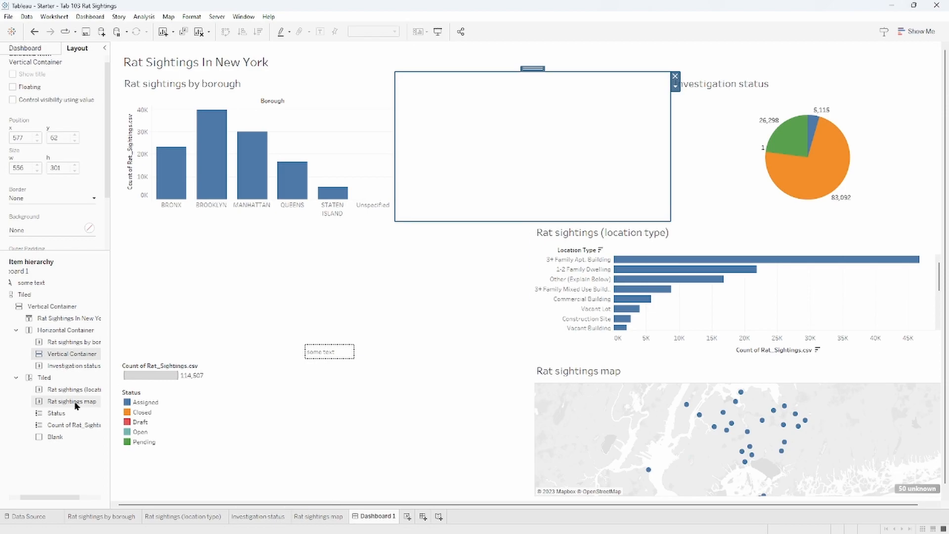
# Move the Rat sightings (location type) chart into the empty vertical container between the borough and Investigation status charts.
pyautogui.click(718, 307)
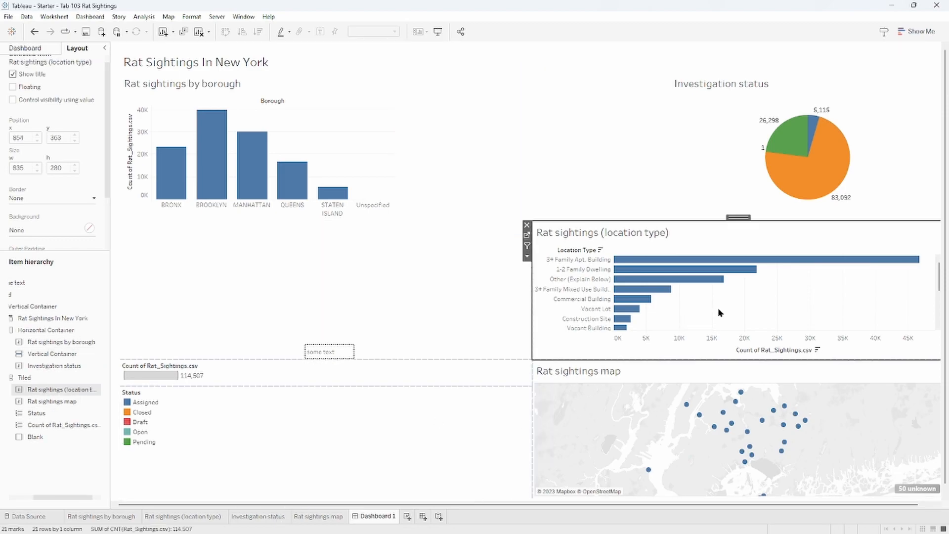
pyautogui.moveTo(738, 218); pyautogui.dragTo(577, 166)
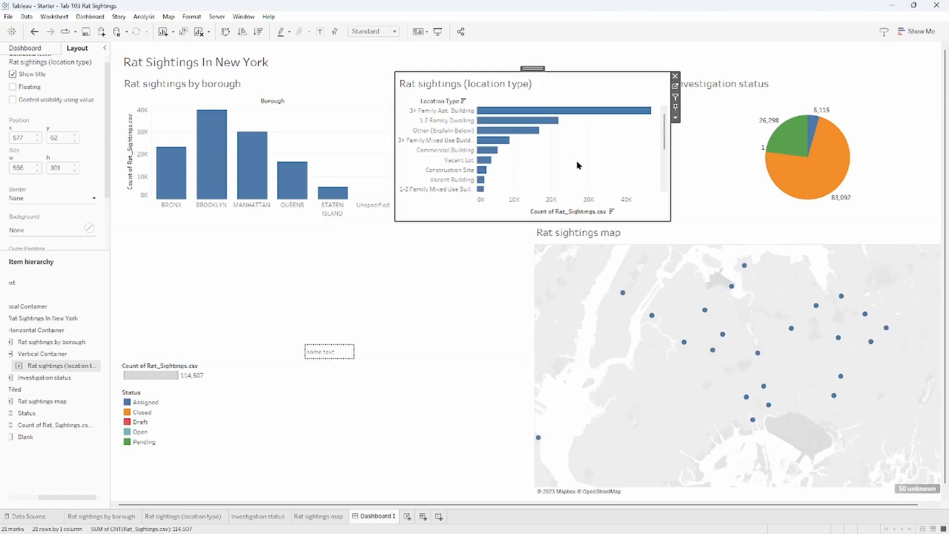
pyautogui.click(61, 492)
pyautogui.moveTo(57, 497); pyautogui.dragTo(43, 499)
# Move the Rat sightings by borough chart into the vertical container above the location type chart, and check the nesting in the item hierarchy.
pyautogui.click(345, 94)
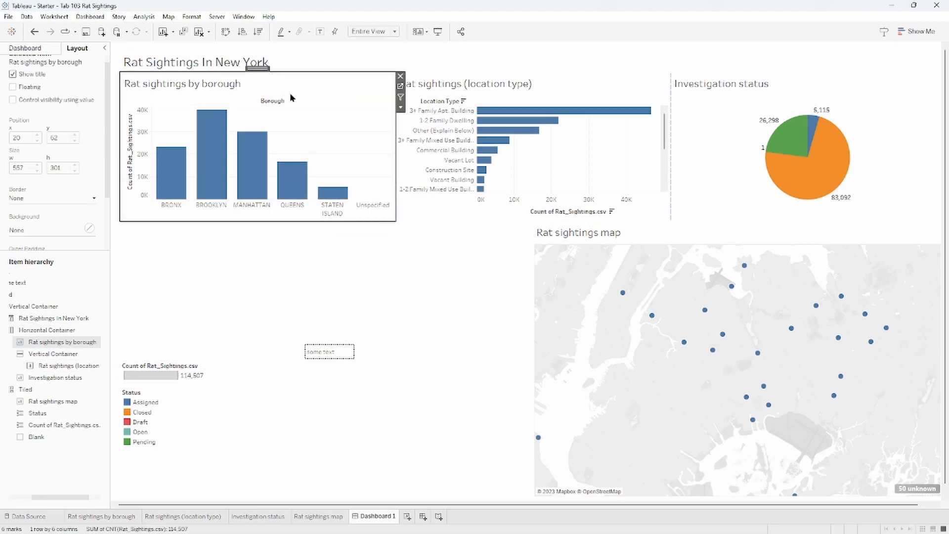
pyautogui.moveTo(262, 68); pyautogui.dragTo(439, 94)
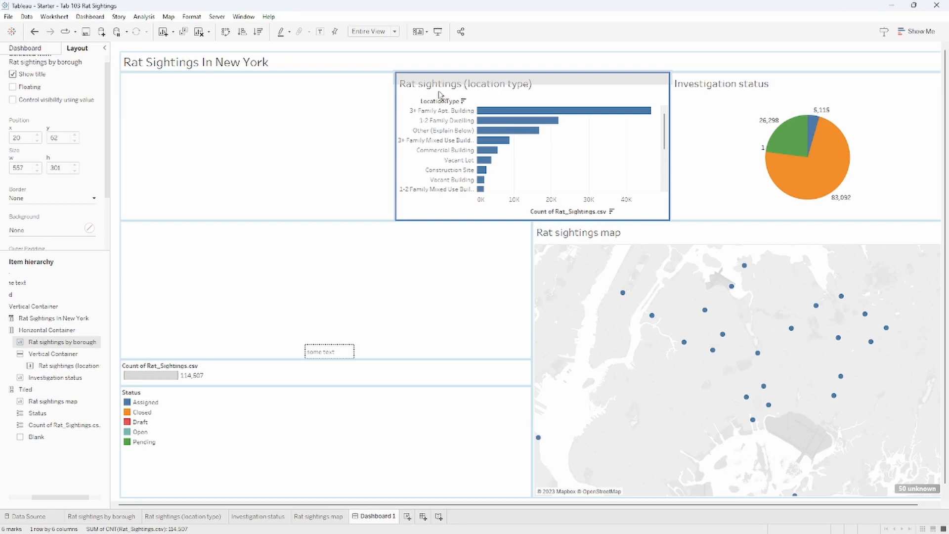
pyautogui.moveTo(439, 95); pyautogui.dragTo(438, 97)
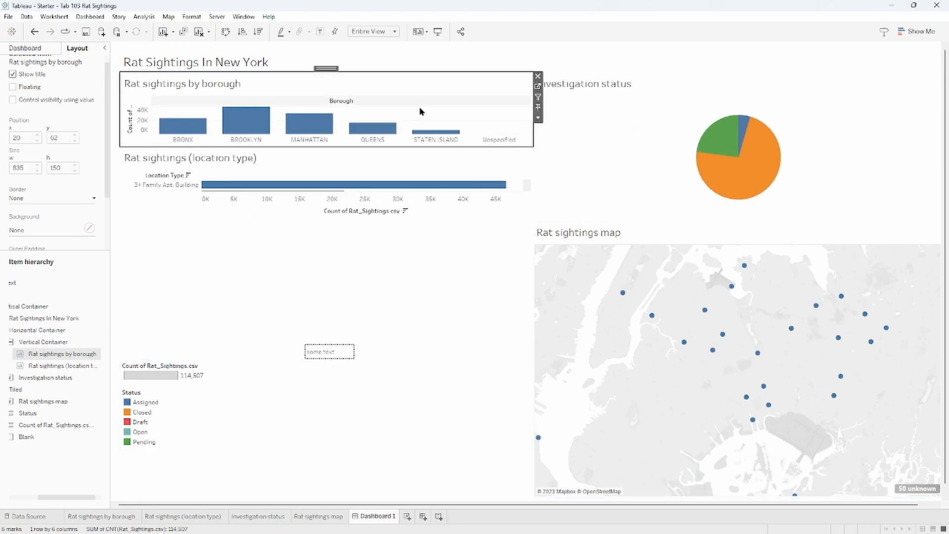
pyautogui.click(43, 491)
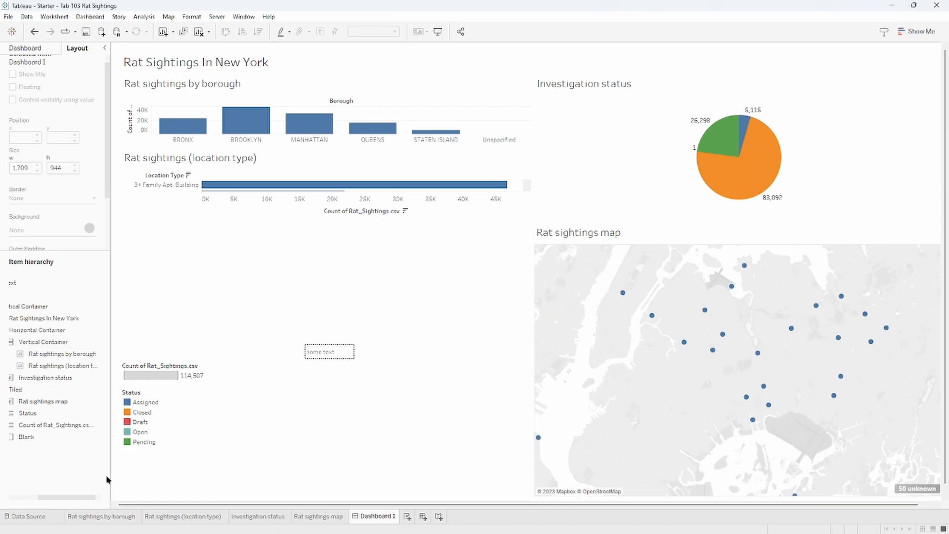
pyautogui.moveTo(76, 499); pyautogui.dragTo(61, 502)
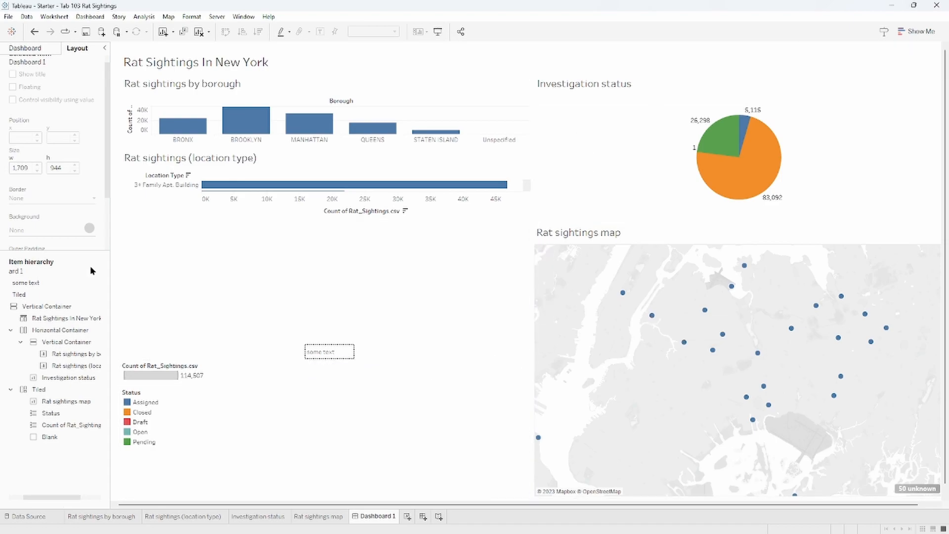
# Add a second vertical container between the existing vertical container and the Investigation status chart, and check it in the item hierarchy.
pyautogui.click(26, 50)
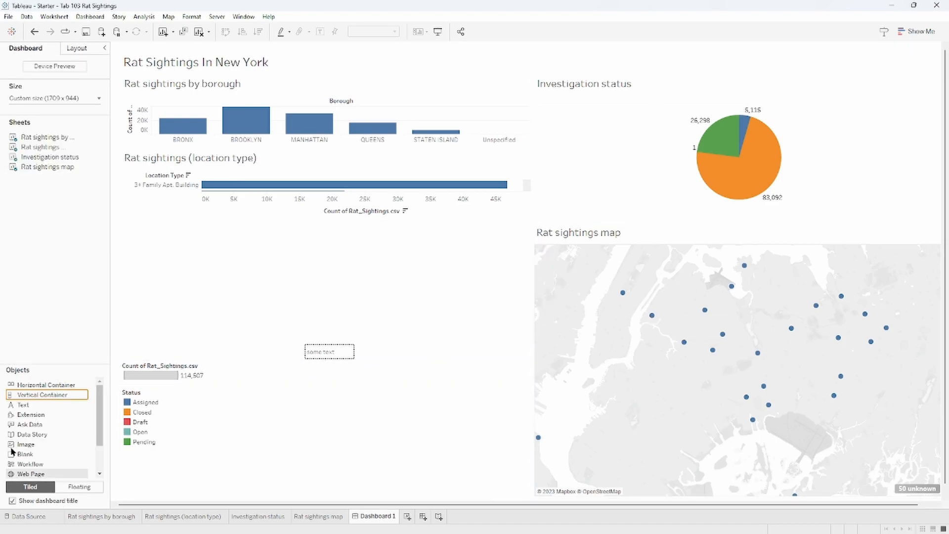
pyautogui.moveTo(43, 396); pyautogui.dragTo(561, 179)
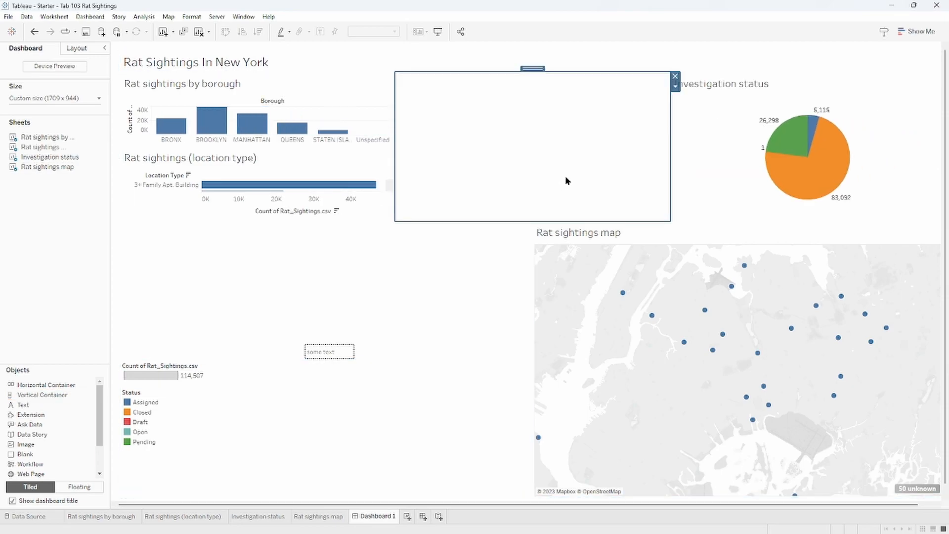
pyautogui.click(81, 50)
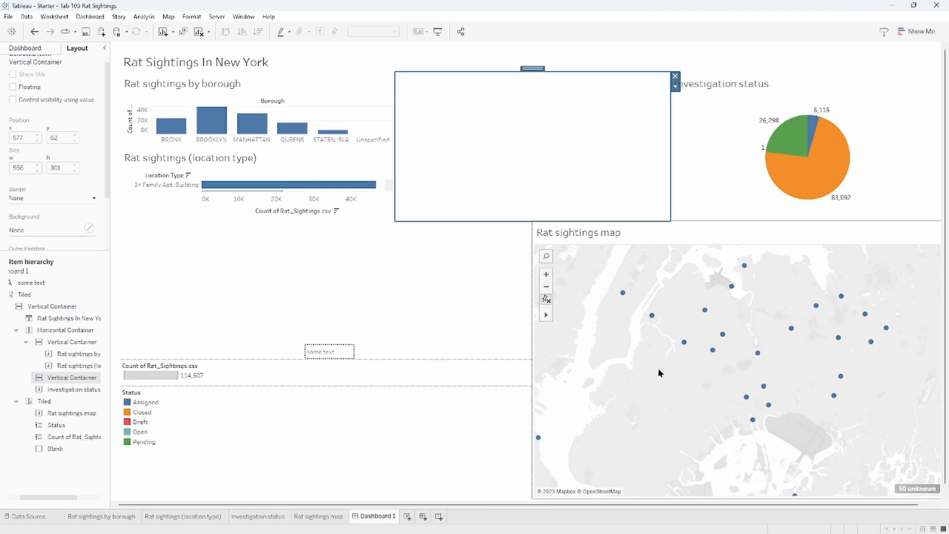
# Move the Rat sightings map into the second vertical container and place the Investigation status chart above it.
pyautogui.click(712, 235)
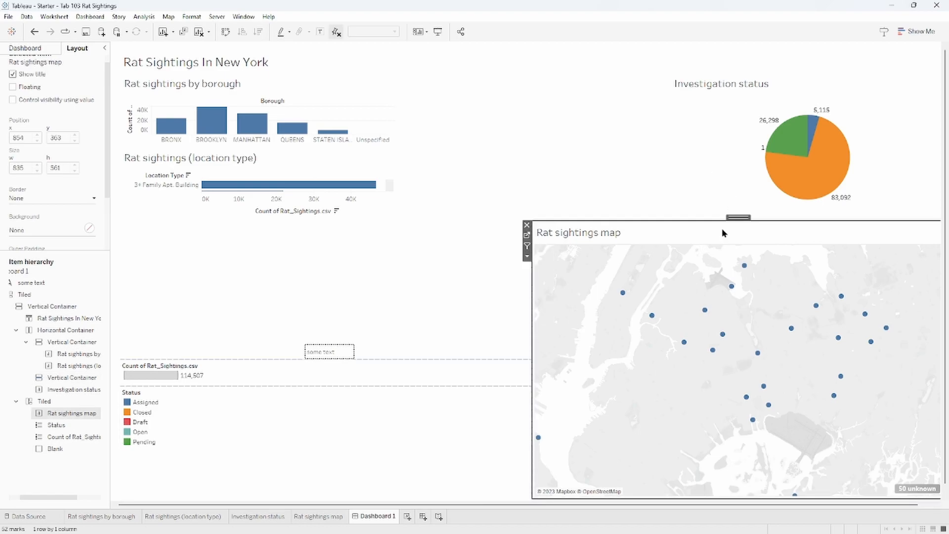
pyautogui.moveTo(737, 216); pyautogui.dragTo(544, 171)
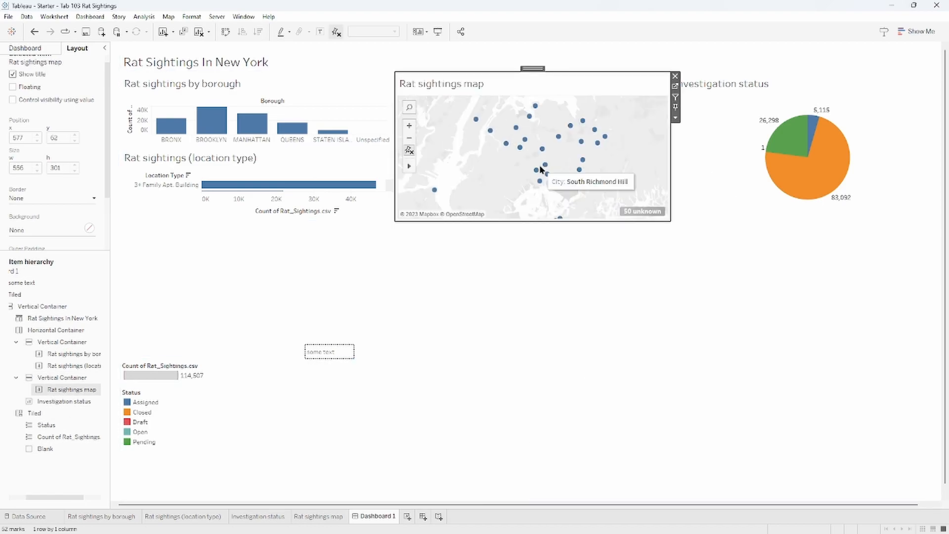
pyautogui.click(734, 108)
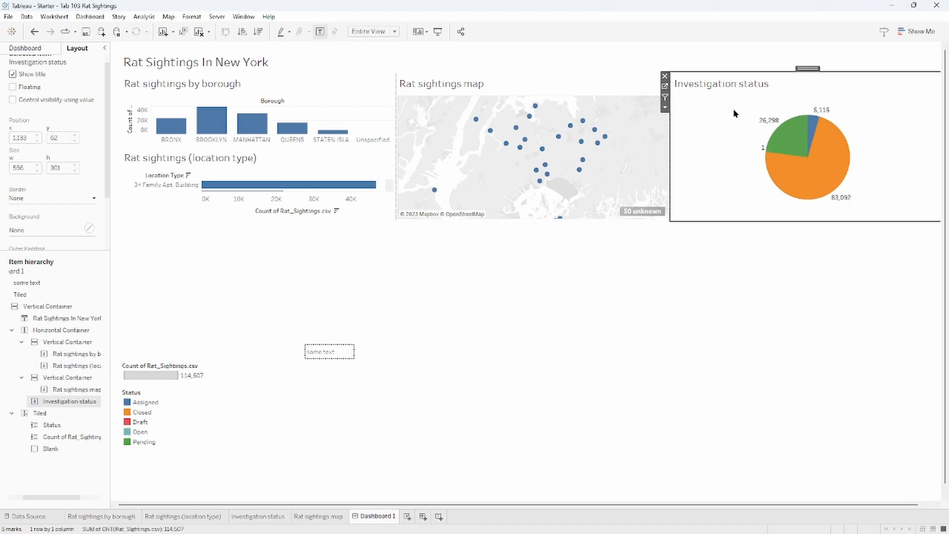
pyautogui.moveTo(811, 69); pyautogui.dragTo(553, 87)
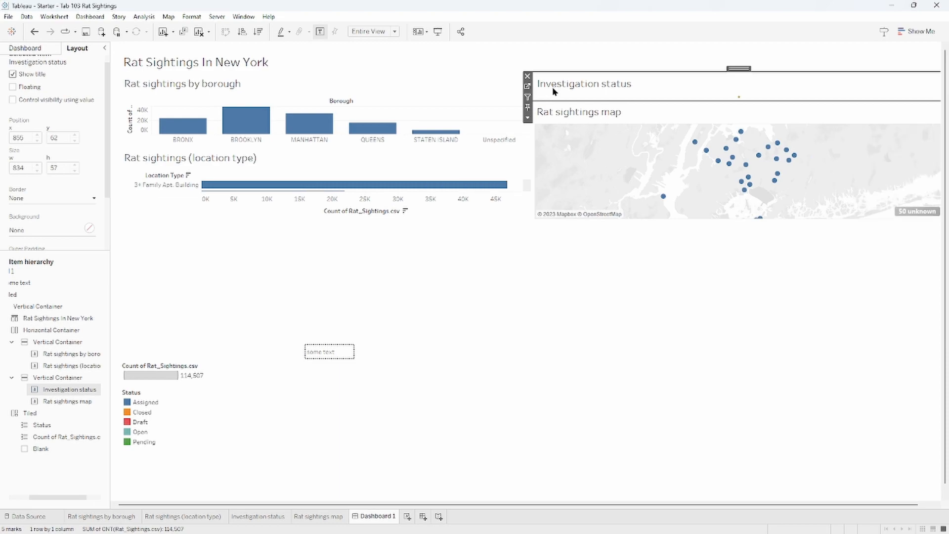
# Delete the inner Tiled container together with its Status legend, Count of Rat_Sightings.csv legend and Blank object.
pyautogui.click(46, 415)
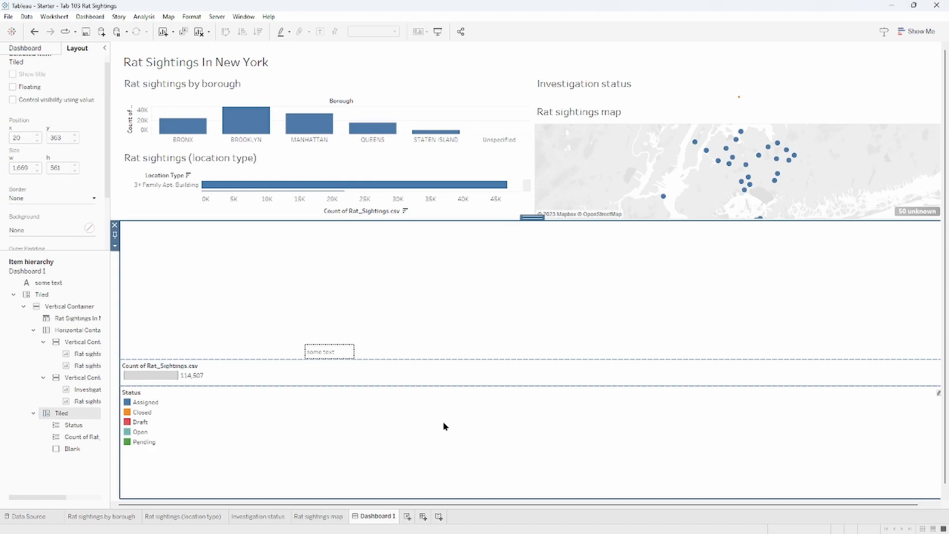
pyautogui.click(69, 426)
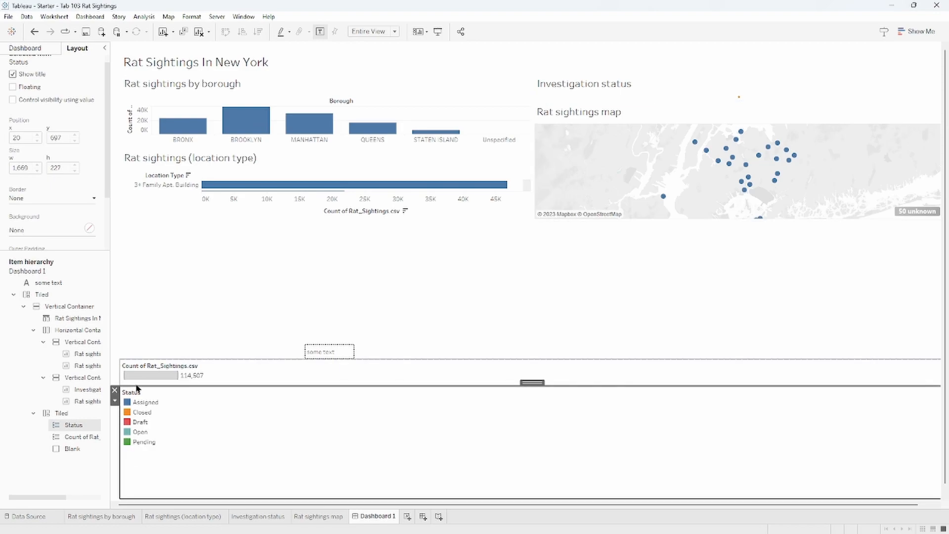
pyautogui.click(229, 381)
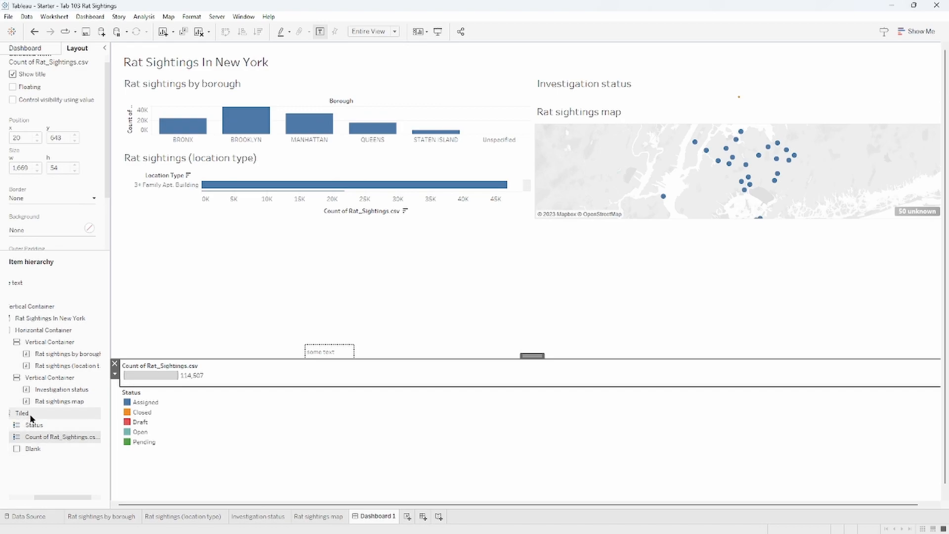
pyautogui.click(44, 414)
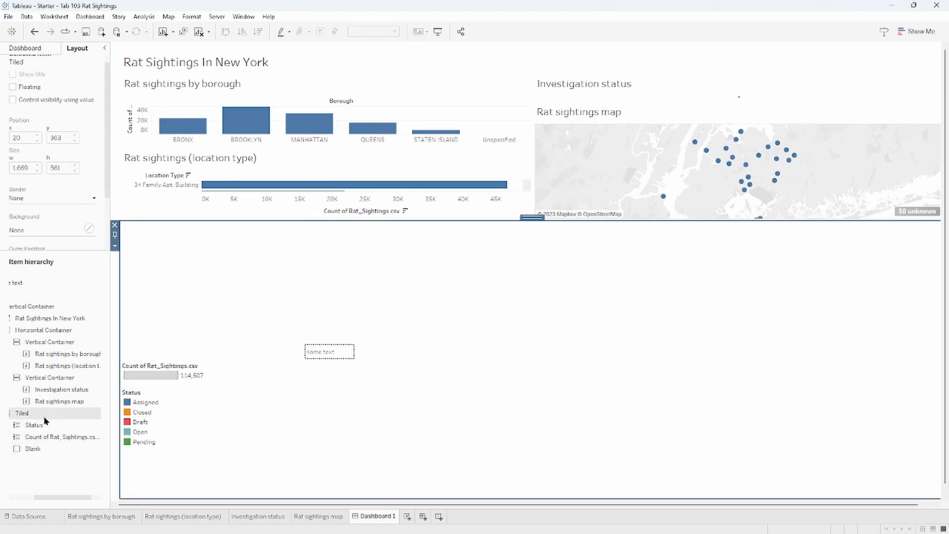
pyautogui.click(115, 226)
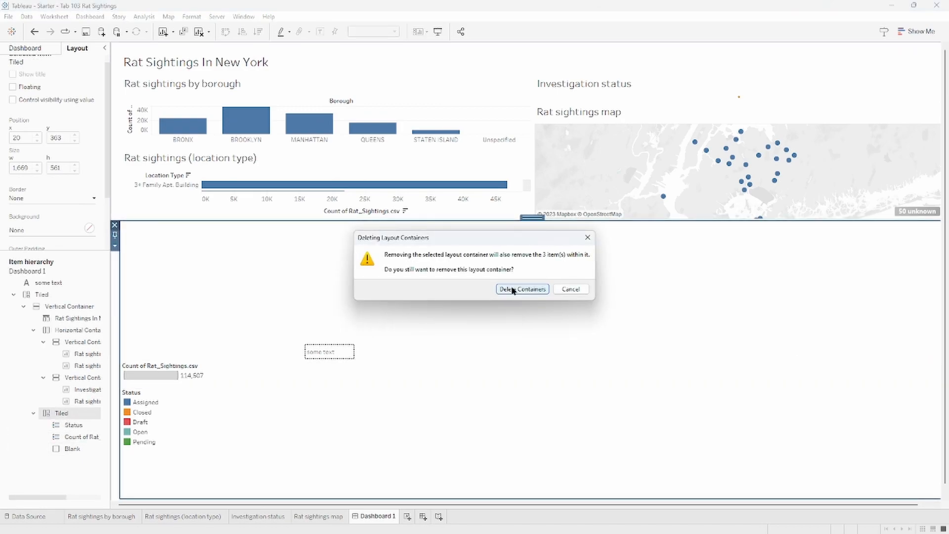
pyautogui.click(513, 290)
pyautogui.click(484, 283)
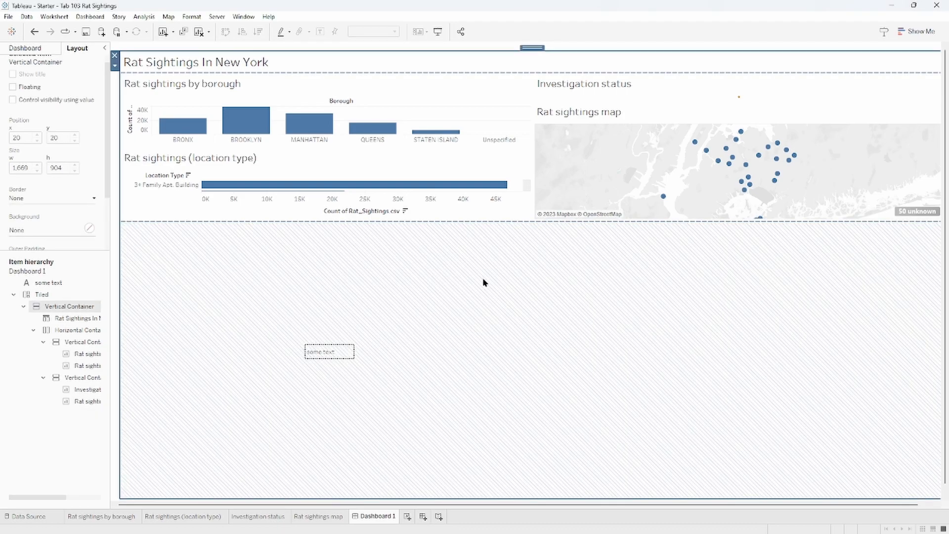
# Release the fixed height of the horizontal container holding the four charts so it fills the empty space below.
pyautogui.click(71, 333)
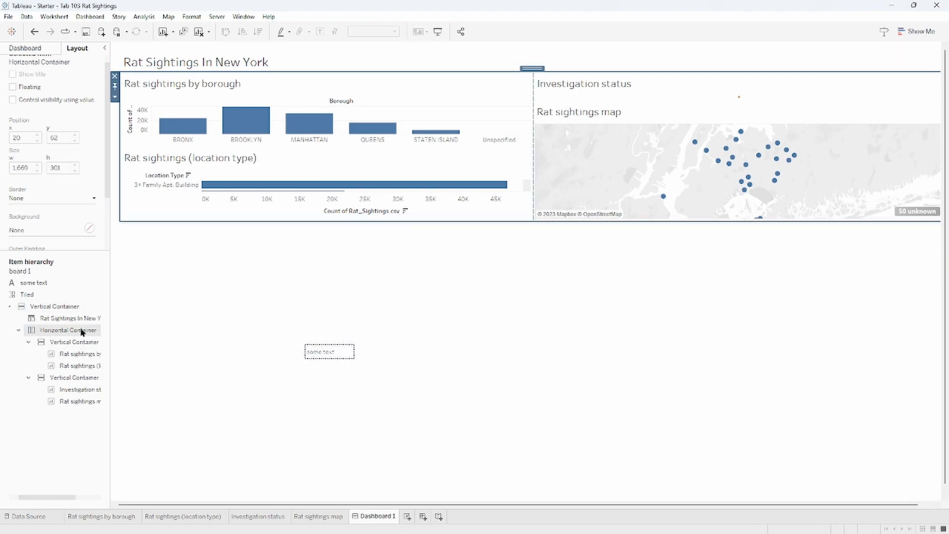
pyautogui.click(115, 92)
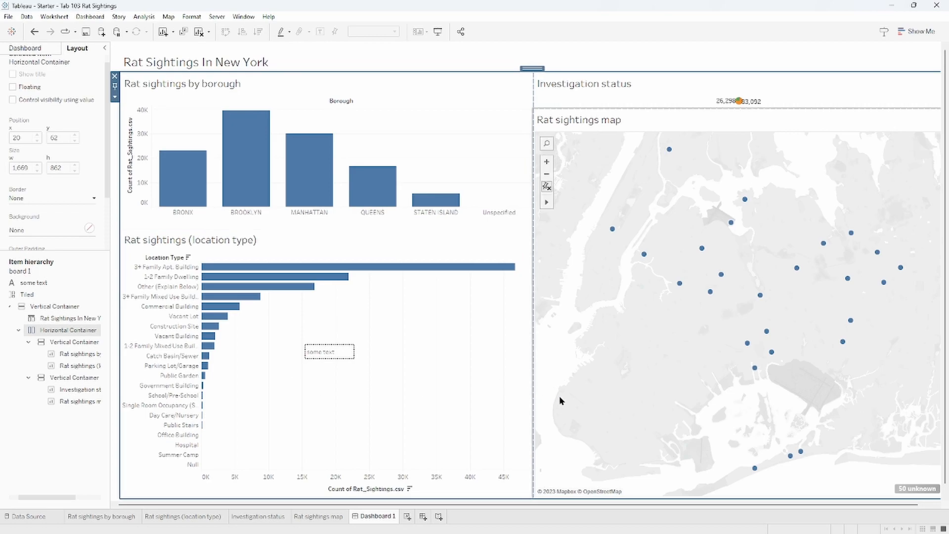
# Try to stretch the Investigation status chart down to align with the Rat sightings by borough chart, and examine the resulting container nesting.
pyautogui.click(814, 100)
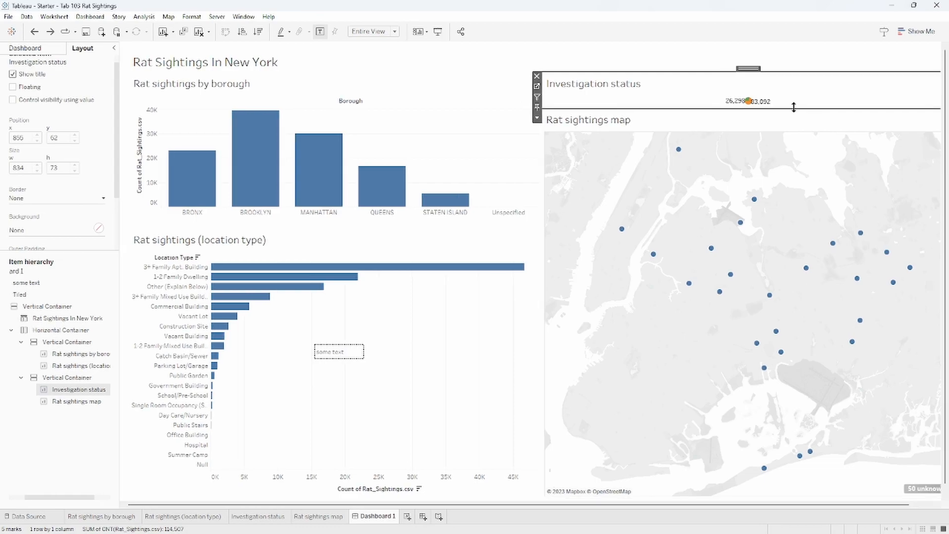
pyautogui.moveTo(794, 108); pyautogui.dragTo(811, 231)
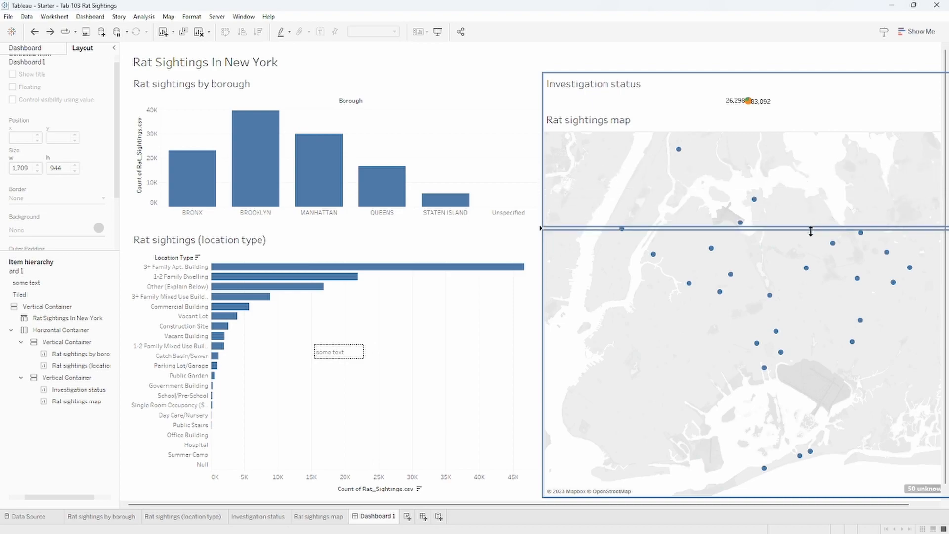
pyautogui.moveTo(811, 230); pyautogui.dragTo(811, 231)
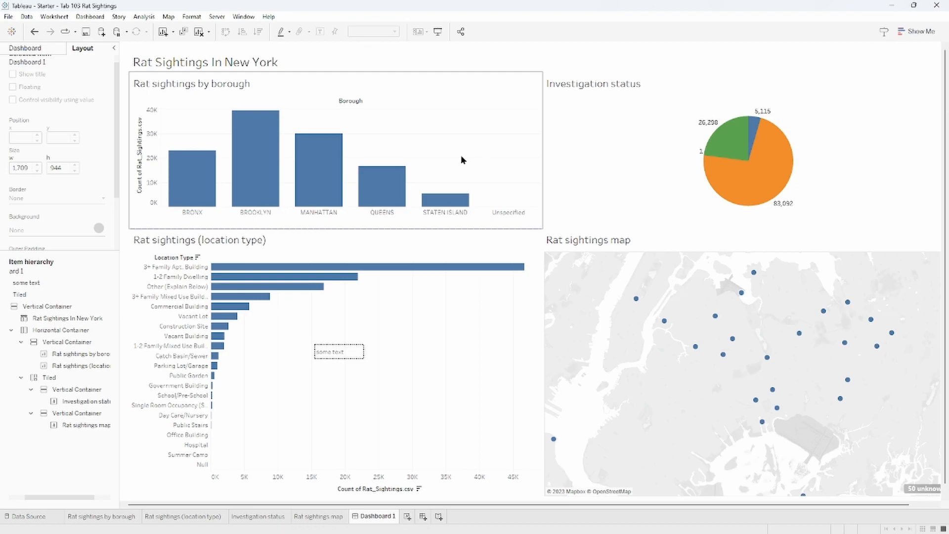
pyautogui.click(58, 378)
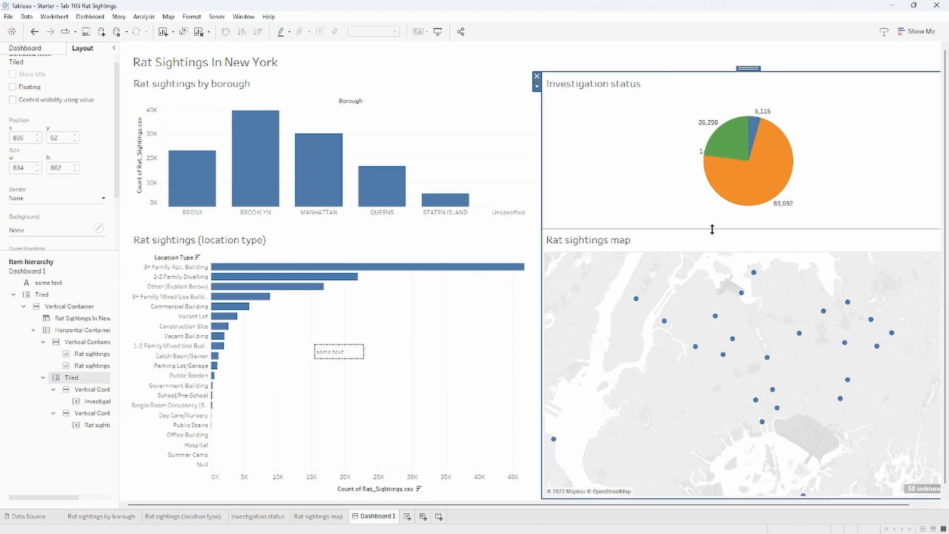
pyautogui.click(84, 390)
pyautogui.click(85, 418)
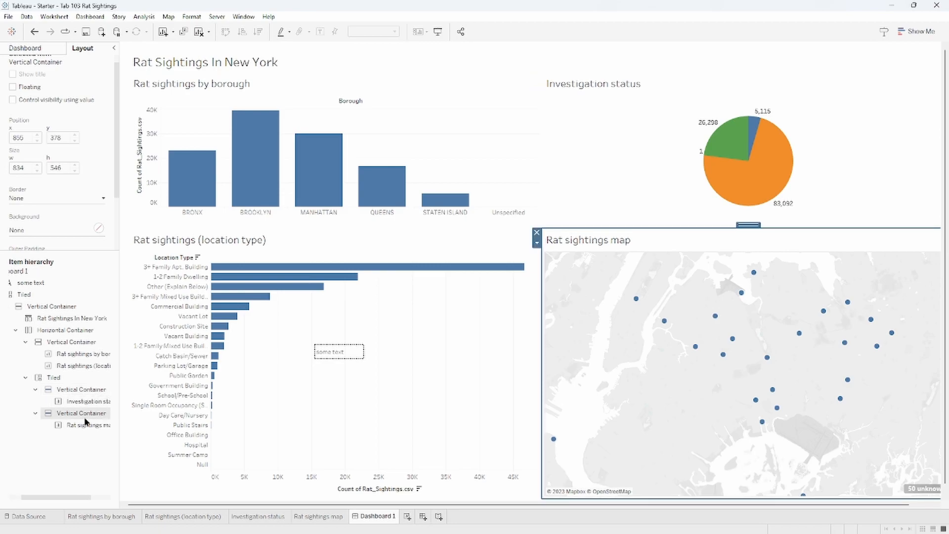
pyautogui.click(84, 389)
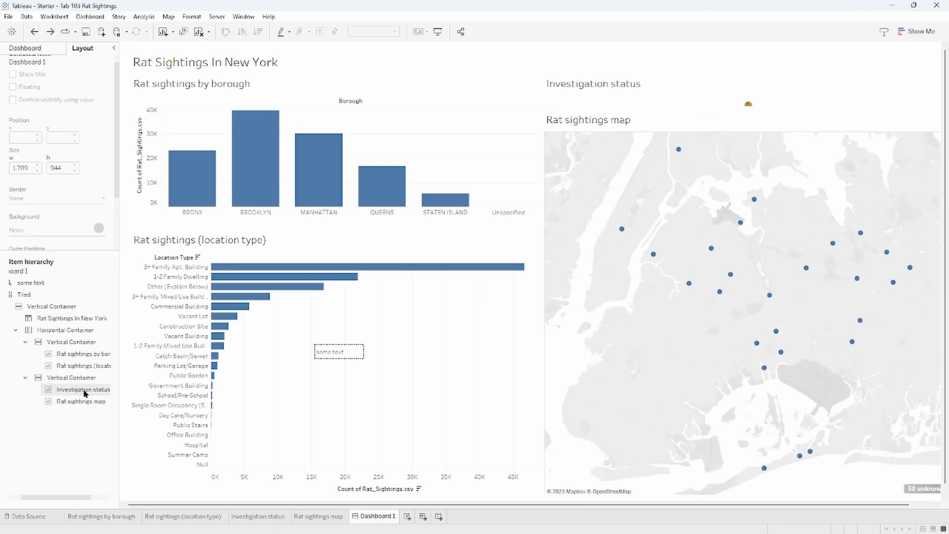
# Set the height of the Investigation status chart to 316 pixels, matching the Rat sightings by borough chart.
pyautogui.click(643, 94)
pyautogui.click(447, 94)
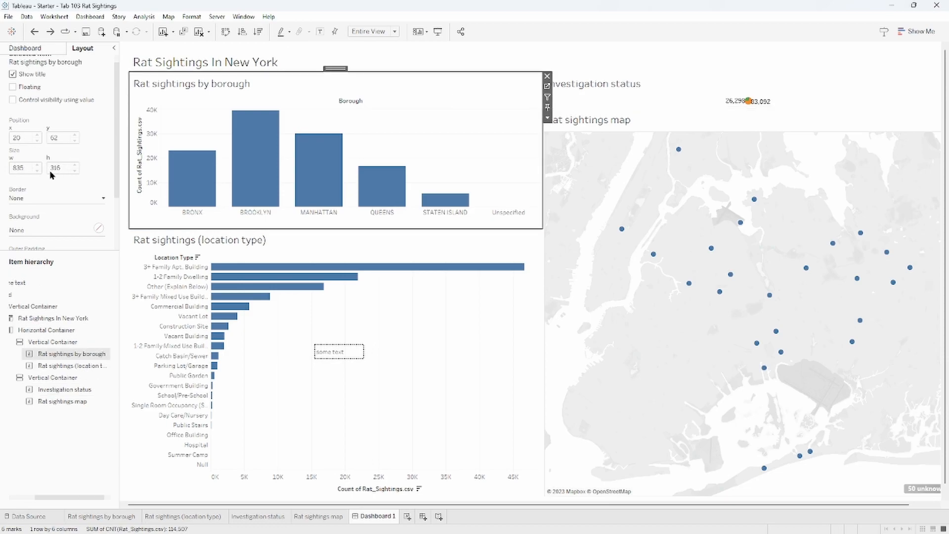
pyautogui.click(675, 92)
pyautogui.click(537, 118)
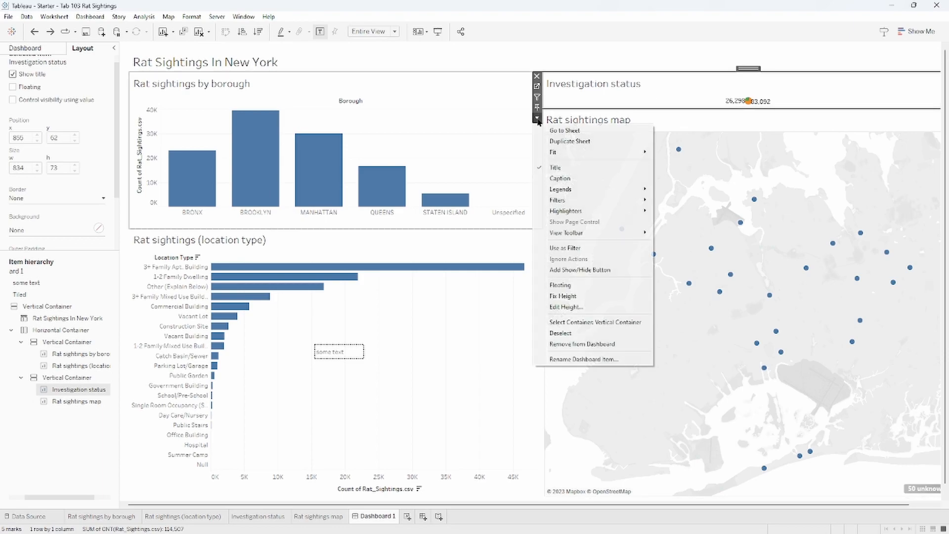
pyautogui.click(584, 308)
pyautogui.write('316')
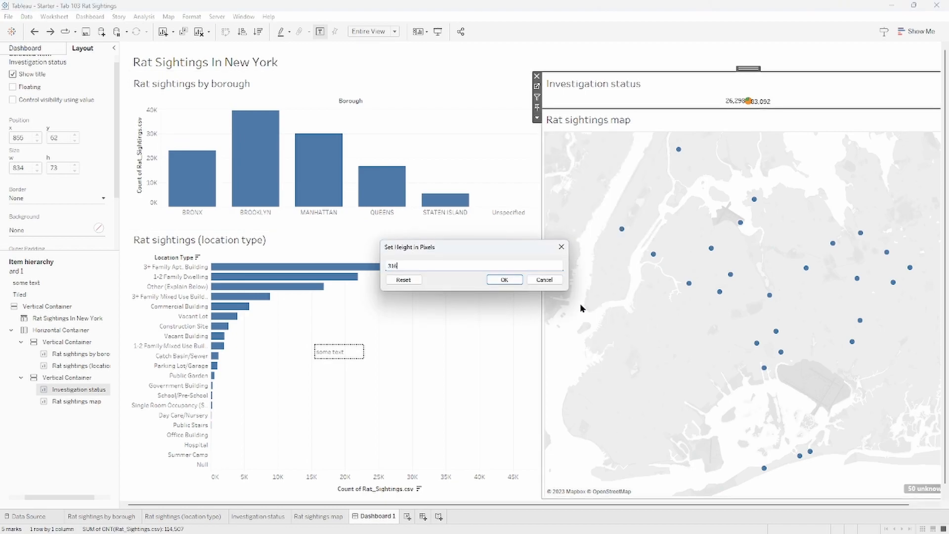
pyautogui.press('Return')
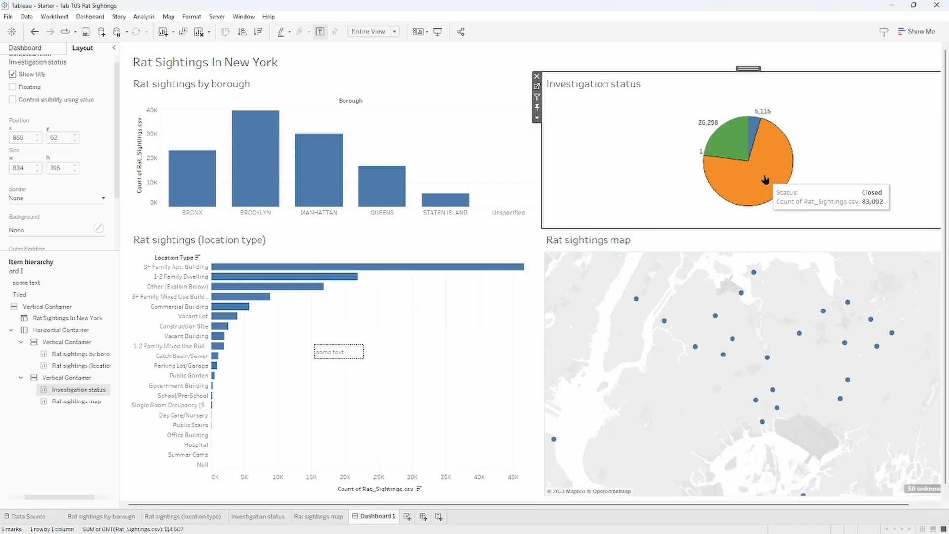
# Add a show/hide button to the vertical container holding the Investigation status and Rat sightings map charts, and place it just above that container.
pyautogui.moveTo(378, 171)
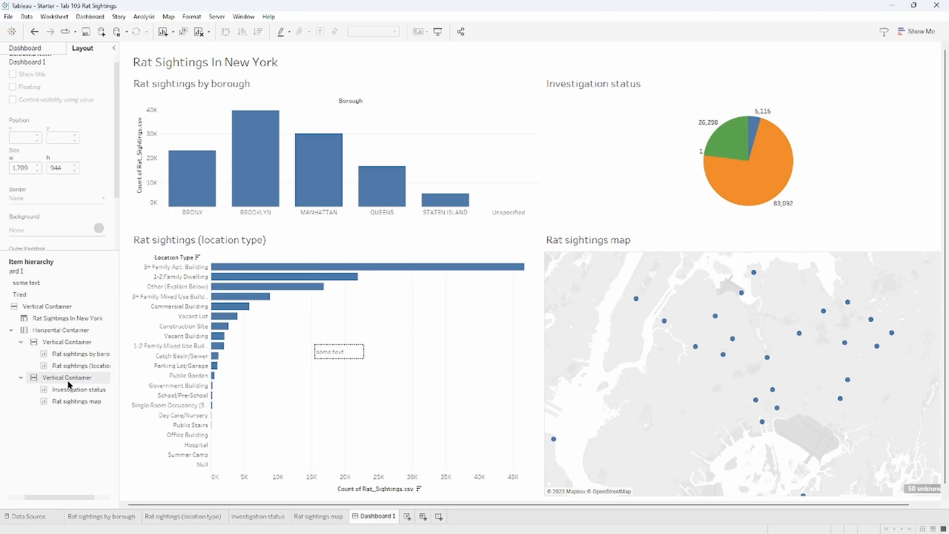
pyautogui.click(68, 380)
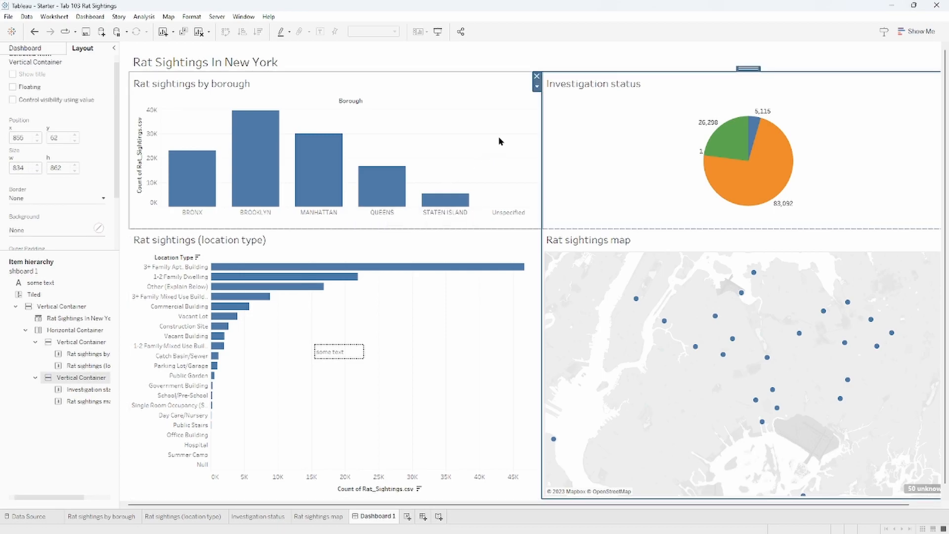
pyautogui.click(536, 87)
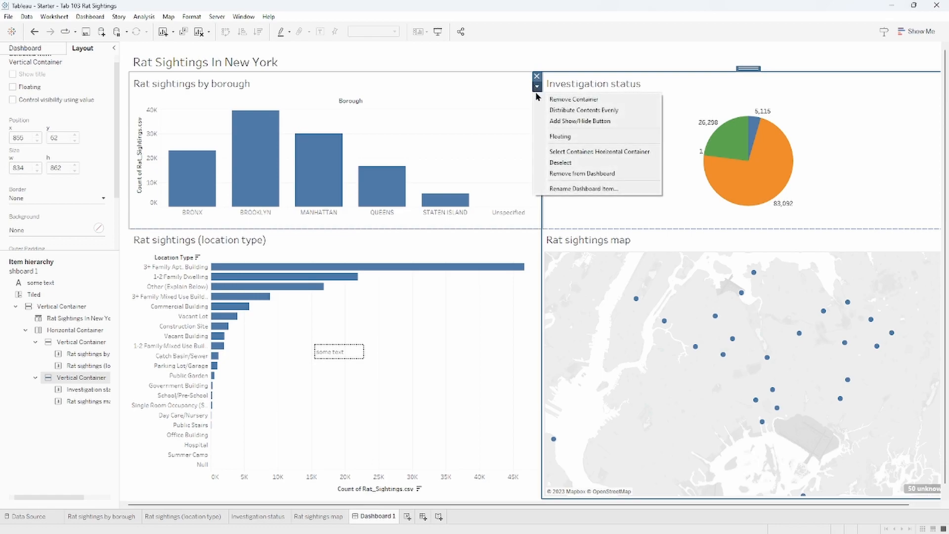
pyautogui.click(633, 123)
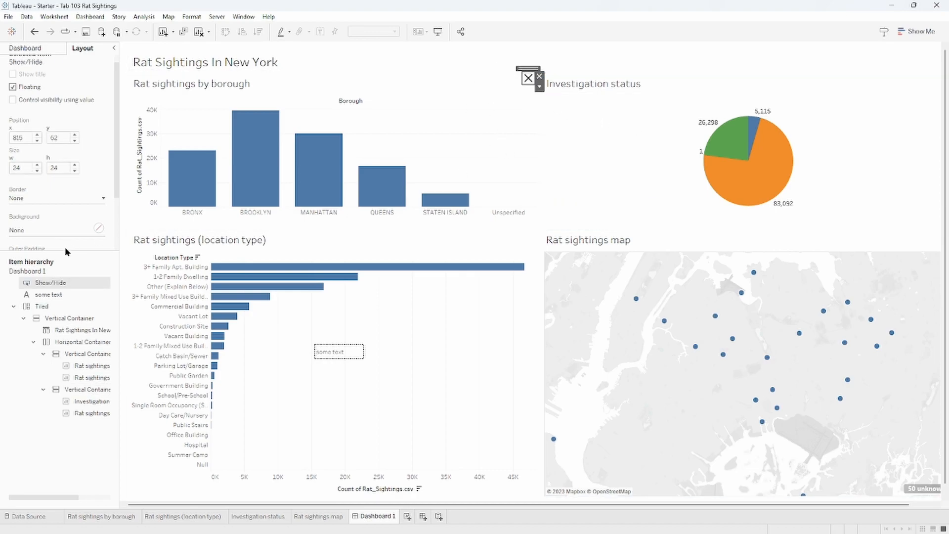
pyautogui.moveTo(526, 72)
pyautogui.mouseDown()
pyautogui.moveTo(658, 63)
pyautogui.moveTo(494, 70)
pyautogui.moveTo(340, 96)
pyautogui.moveTo(503, 120)
pyautogui.moveTo(512, 109)
pyautogui.moveTo(525, 138)
pyautogui.moveTo(532, 59)
pyautogui.moveTo(536, 71)
pyautogui.mouseUp()
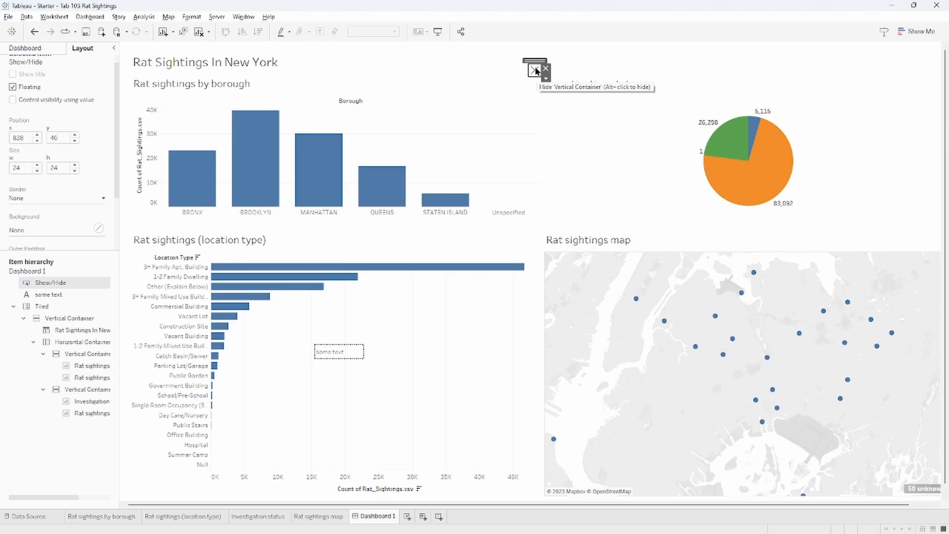
# Toggle the vertical container's visibility twice with its show/hide button, and remove the button from the dashboard.
pyautogui.keyDown('alt'); pyautogui.click(535, 71); pyautogui.keyUp('alt')
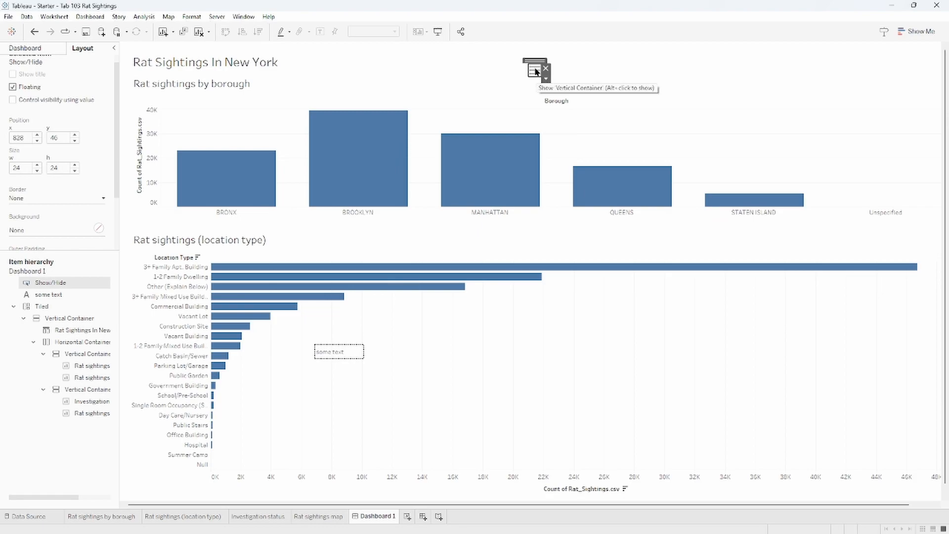
pyautogui.keyDown('alt'); pyautogui.click(536, 71); pyautogui.keyUp('alt')
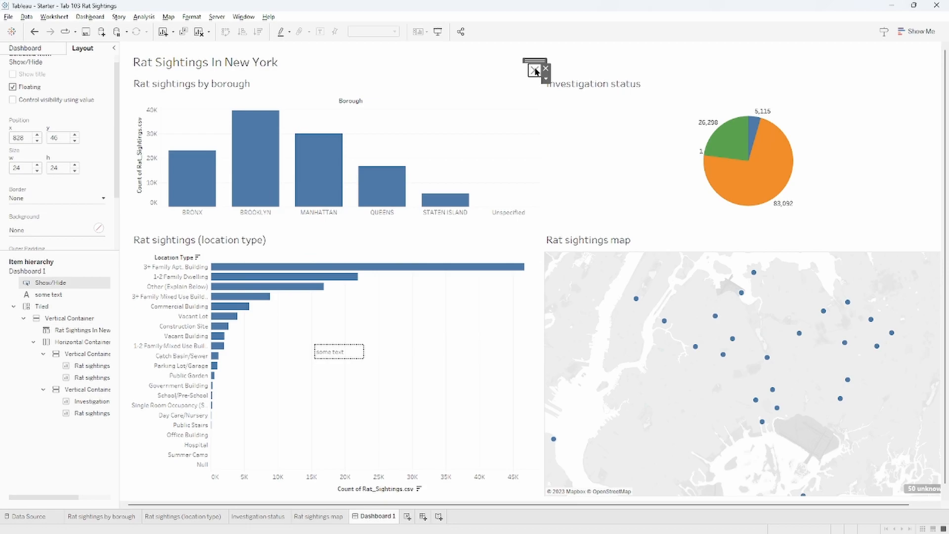
pyautogui.keyDown('alt'); pyautogui.click(536, 71); pyautogui.keyUp('alt')
pyautogui.keyDown('alt'); pyautogui.click(536, 70); pyautogui.keyUp('alt')
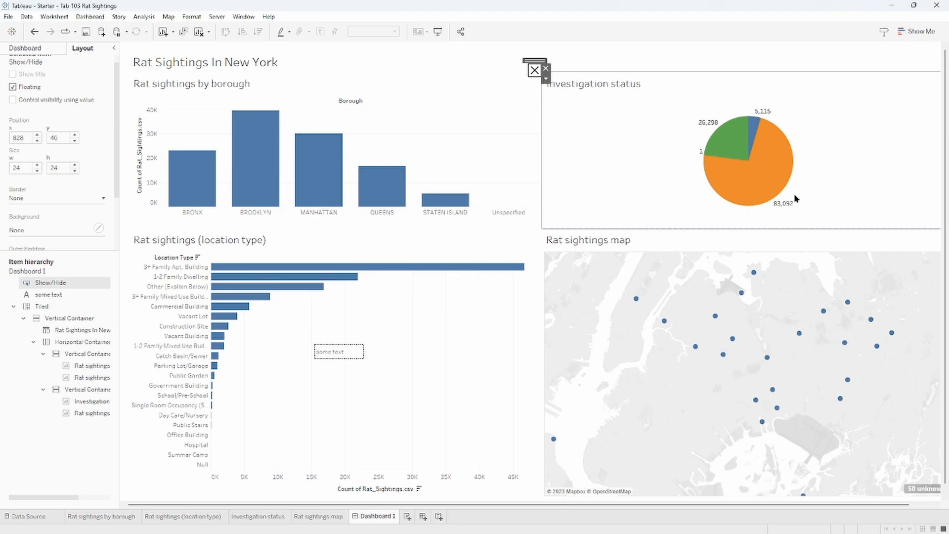
pyautogui.click(546, 71)
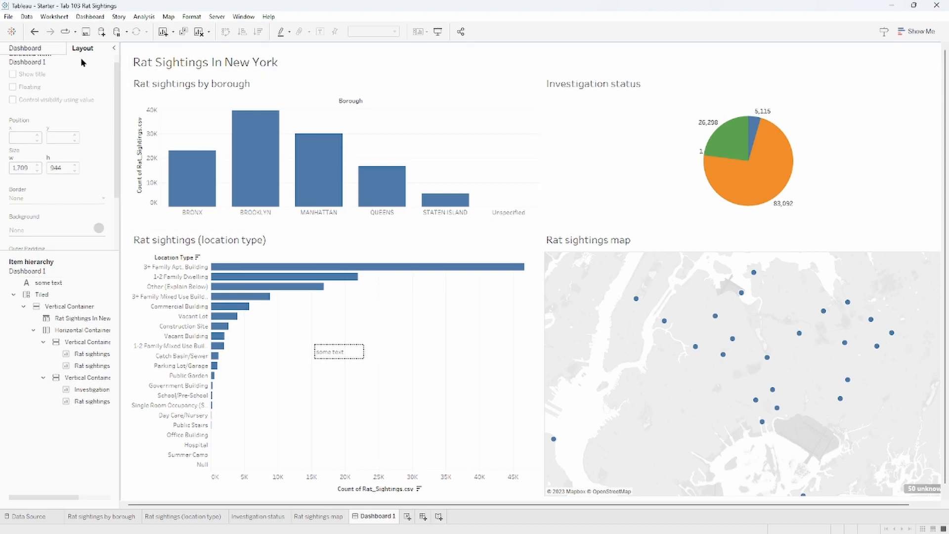
# Insert a vertical container between the Investigation status and Rat sightings map charts, and move the Investigation status chart into it.
pyautogui.click(38, 50)
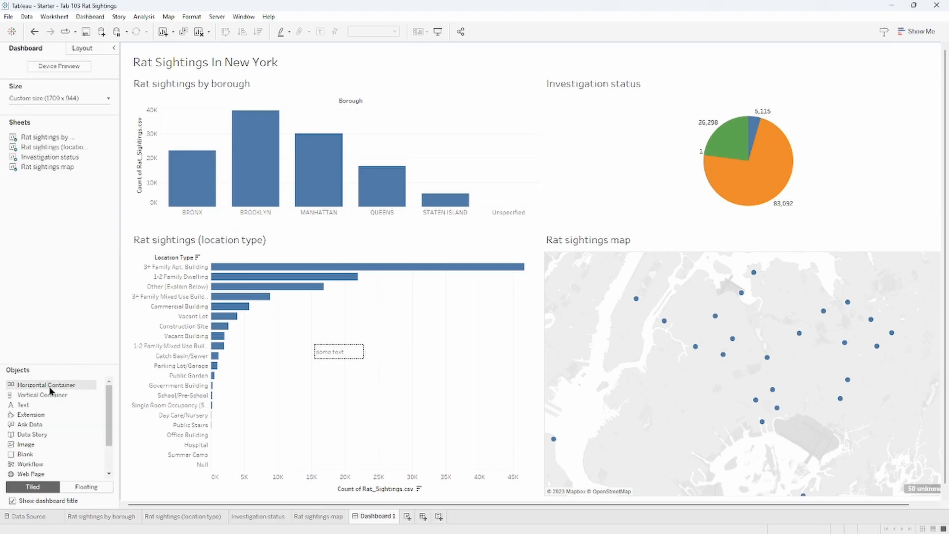
pyautogui.moveTo(44, 395); pyautogui.dragTo(734, 242)
pyautogui.click(626, 136)
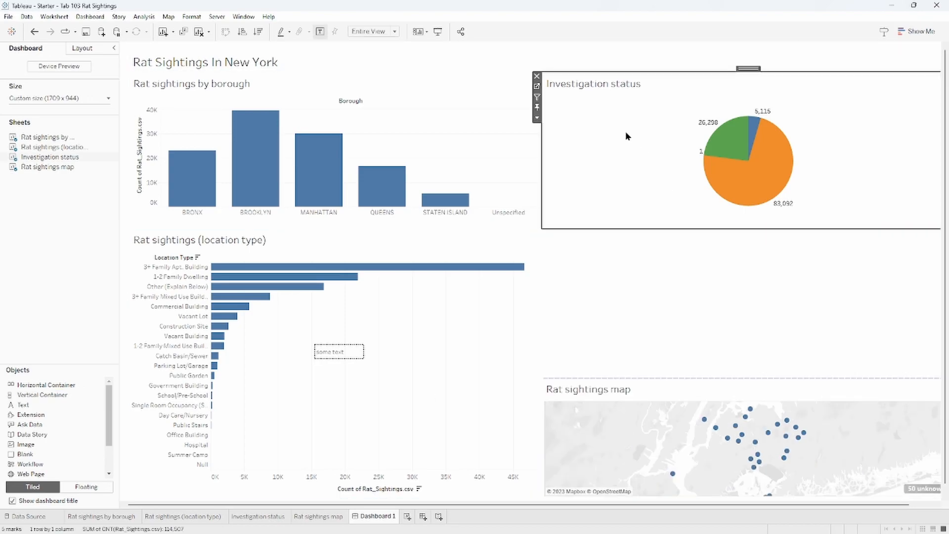
pyautogui.moveTo(748, 70); pyautogui.dragTo(750, 241)
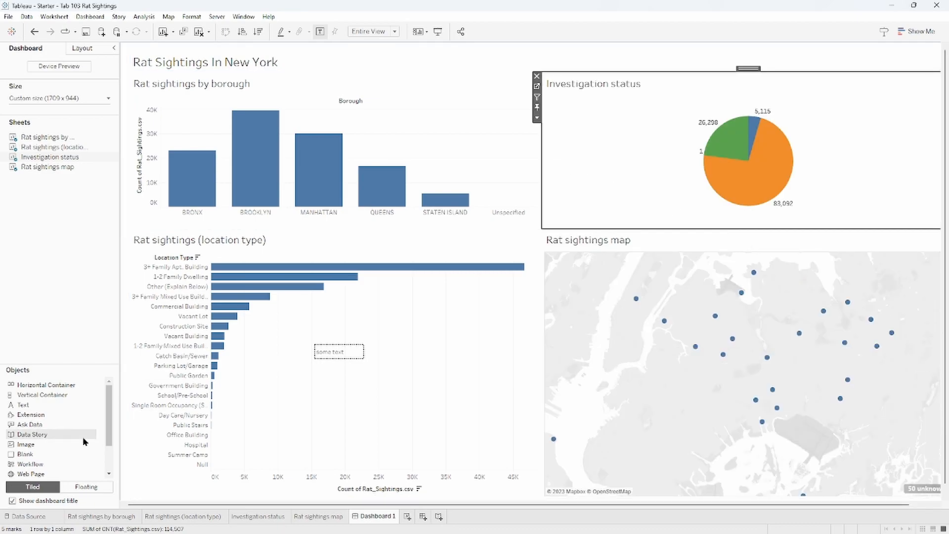
# Add a show/hide button to the inner vertical container that holds only the Investigation status chart.
pyautogui.click(75, 48)
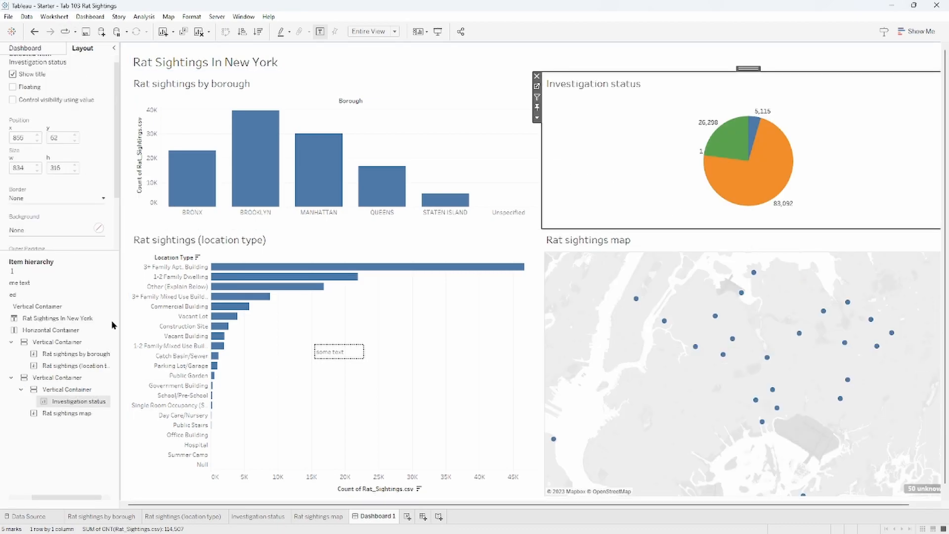
pyautogui.click(85, 391)
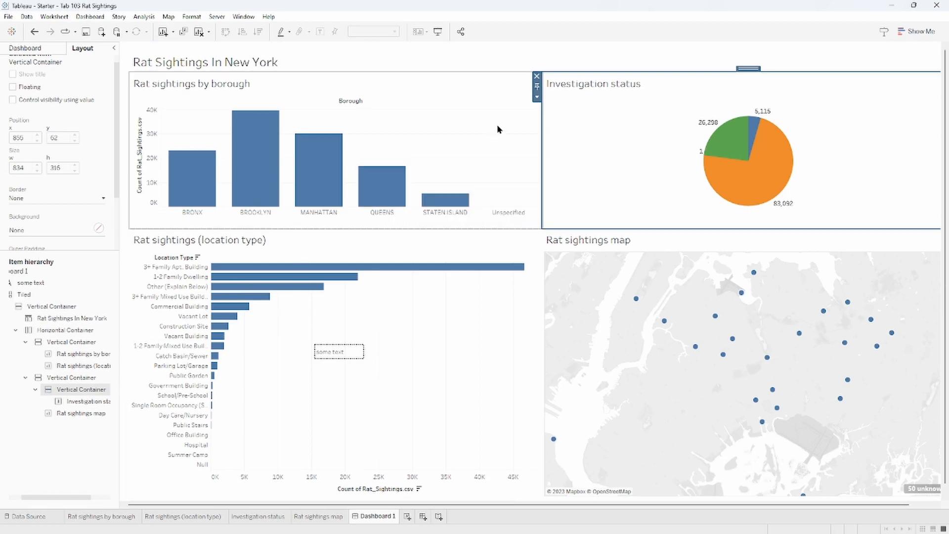
pyautogui.click(538, 98)
pyautogui.click(567, 130)
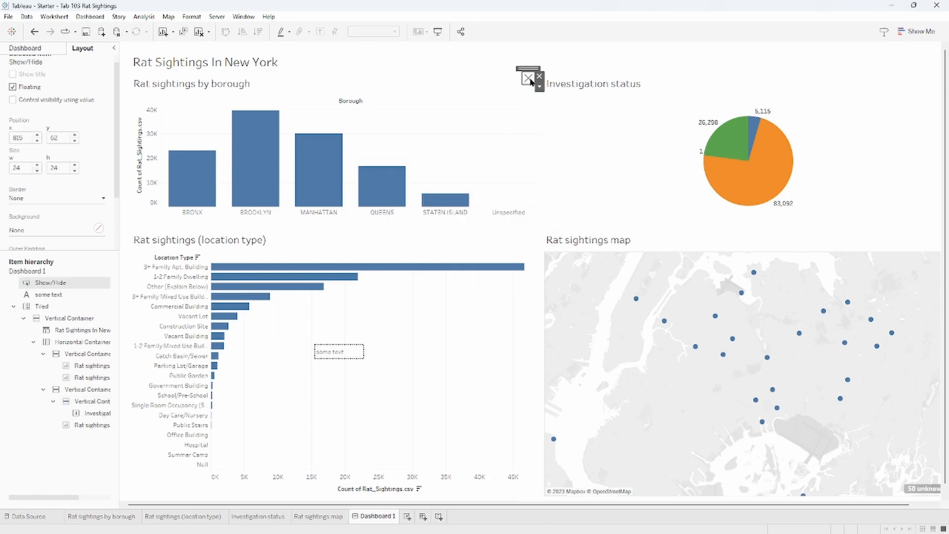
# Hide and show the Investigation status chart with its button, and move the button above the chart's upper-right corner.
pyautogui.keyDown('alt'); pyautogui.click(530, 81); pyautogui.keyUp('alt')
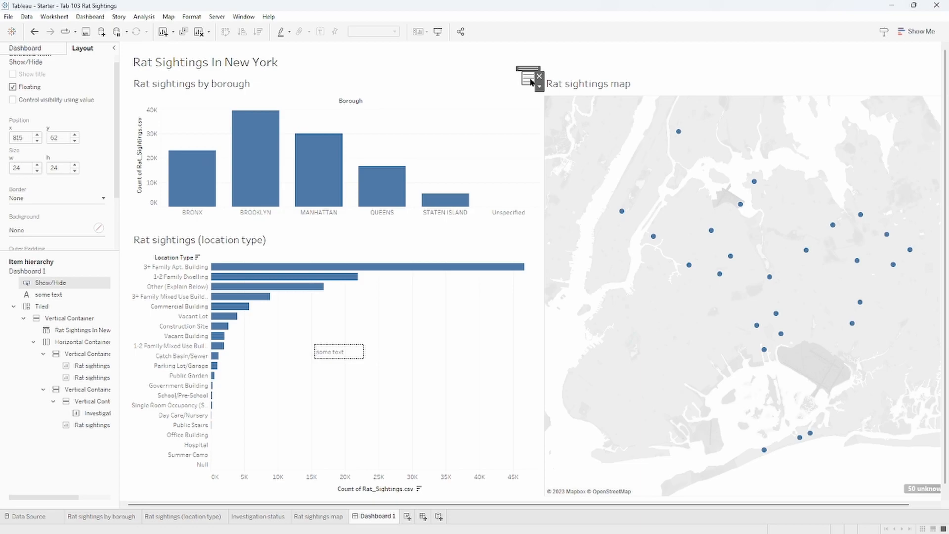
pyautogui.click(529, 78)
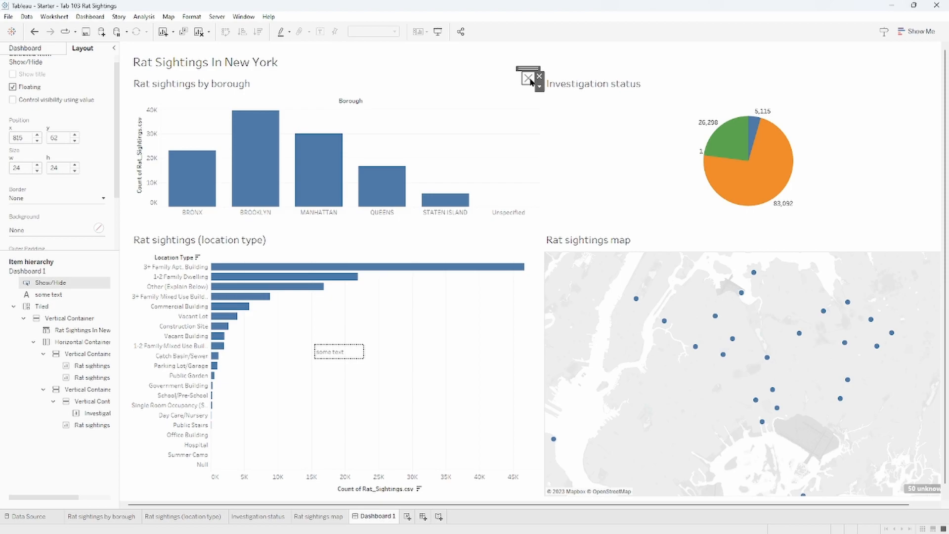
pyautogui.moveTo(530, 82); pyautogui.dragTo(932, 71)
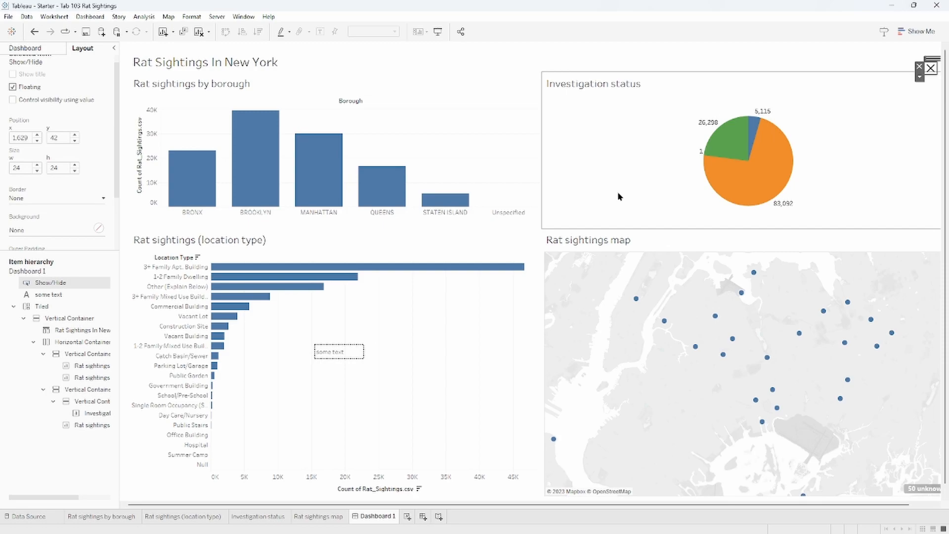
# Enable visibility control by value for the vertical container around Investigation status, and check which values are available.
pyautogui.click(92, 402)
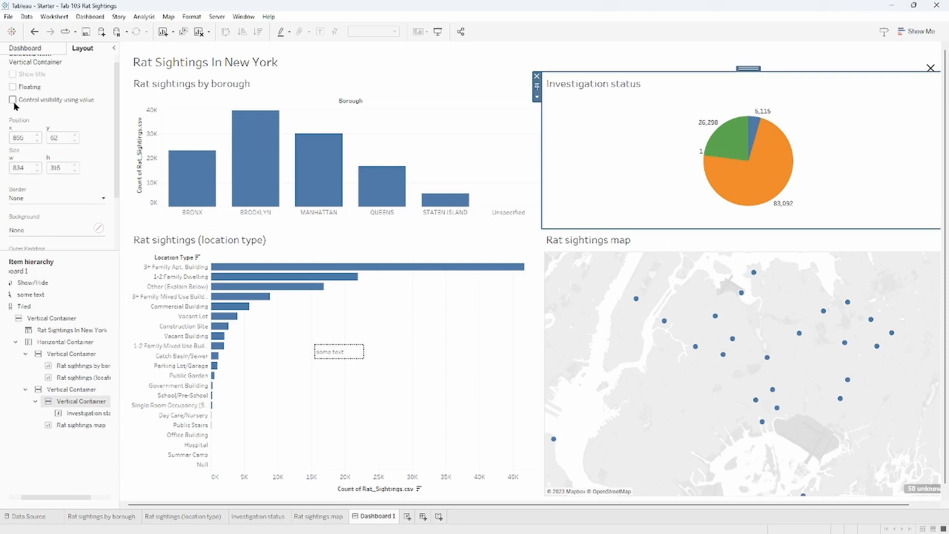
pyautogui.click(76, 100)
pyautogui.click(64, 112)
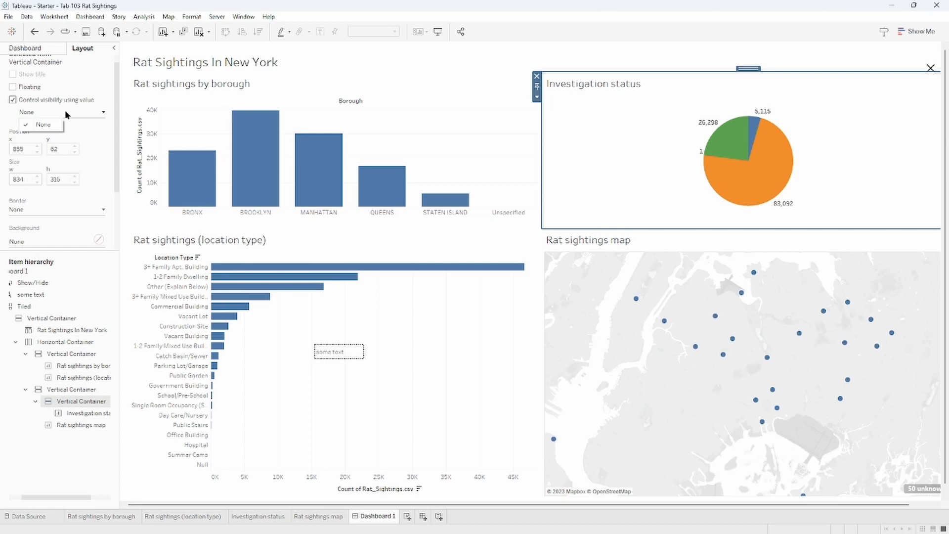
# Show the Status color legend for the Investigation status chart.
pyautogui.click(618, 174)
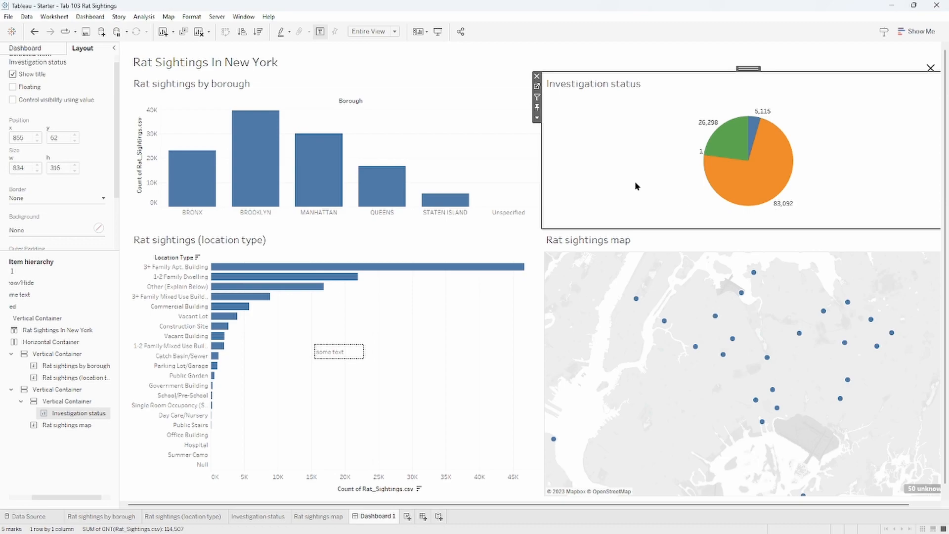
pyautogui.click(537, 118)
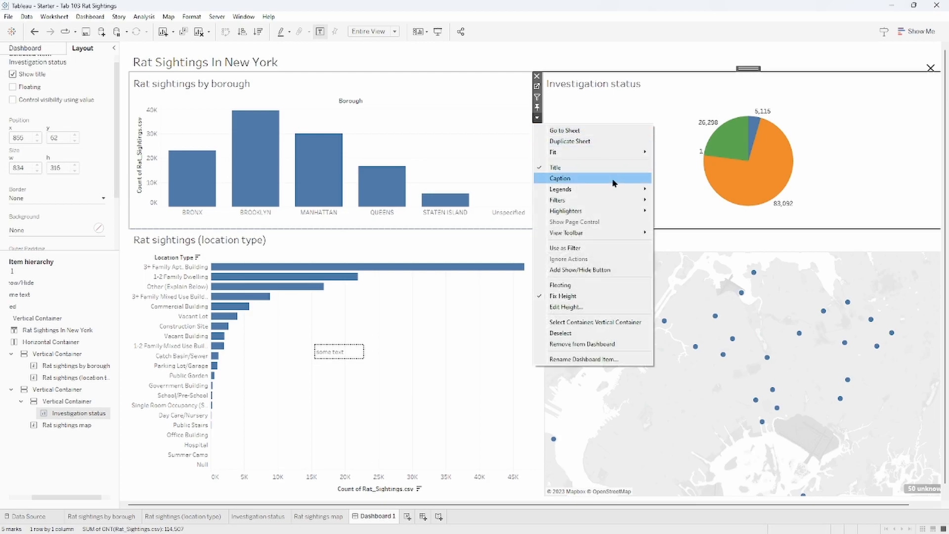
pyautogui.moveTo(611, 183)
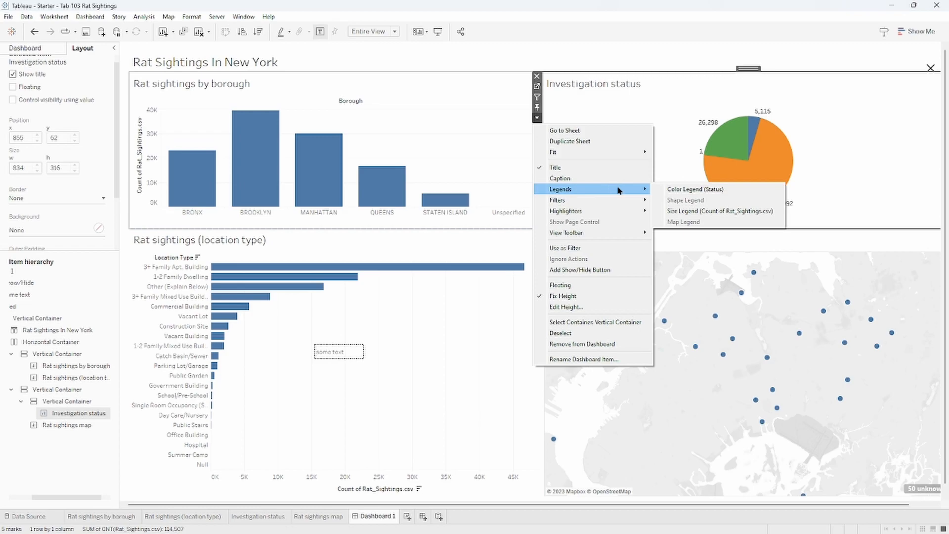
pyautogui.click(676, 192)
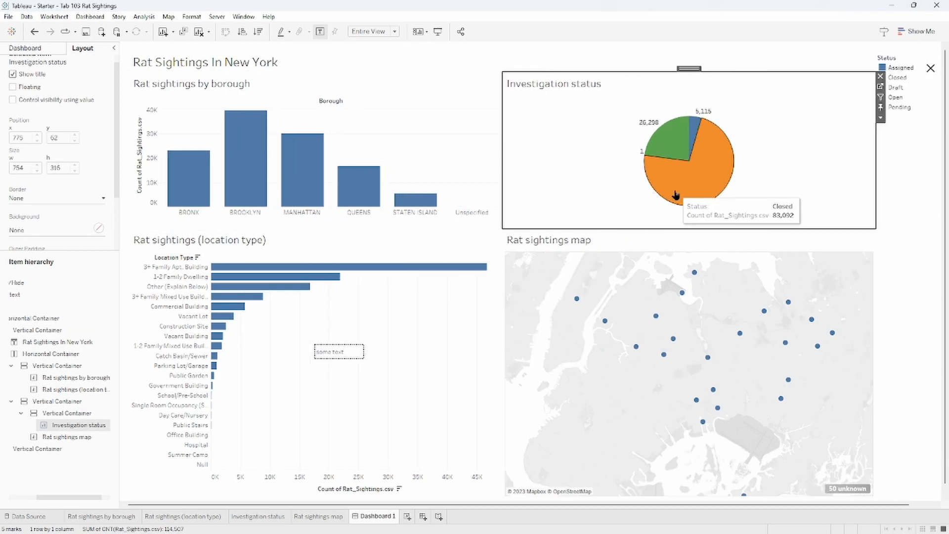
# Find the Status legend in the item hierarchy and move it beside the Investigation status chart.
pyautogui.click(69, 497)
pyautogui.moveTo(66, 497); pyautogui.dragTo(47, 497)
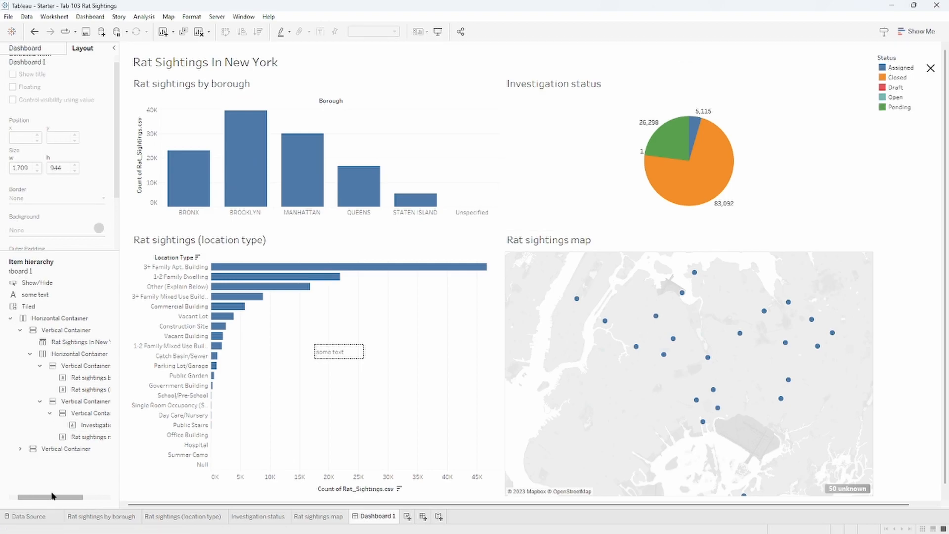
pyautogui.click(20, 448)
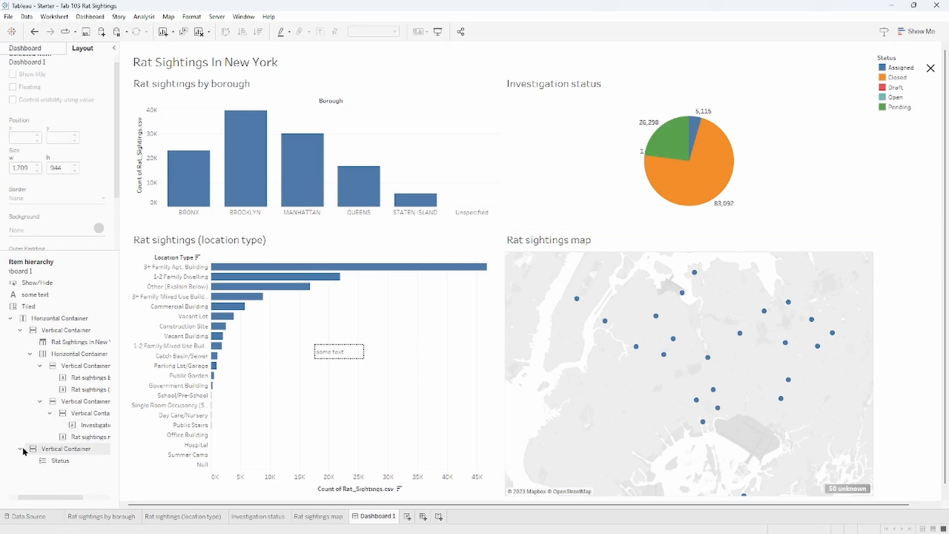
pyautogui.click(69, 460)
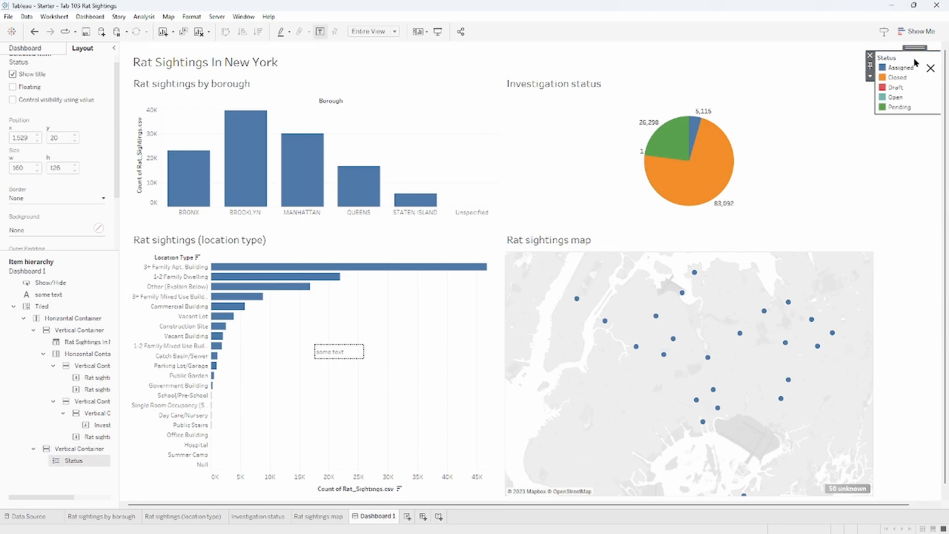
pyautogui.moveTo(914, 47); pyautogui.dragTo(860, 109)
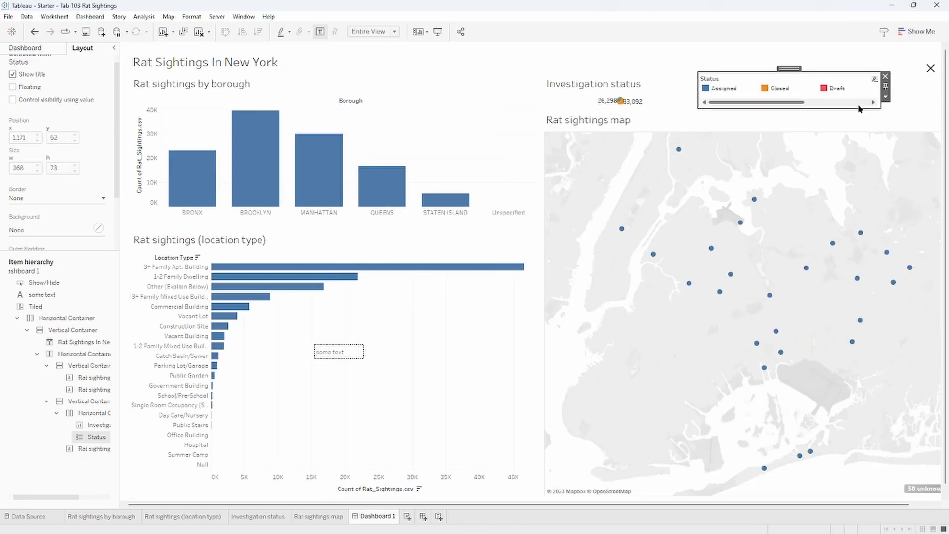
# Set the height of the horizontal container holding the Investigation status chart and Status legend to 316 pixels.
pyautogui.click(908, 85)
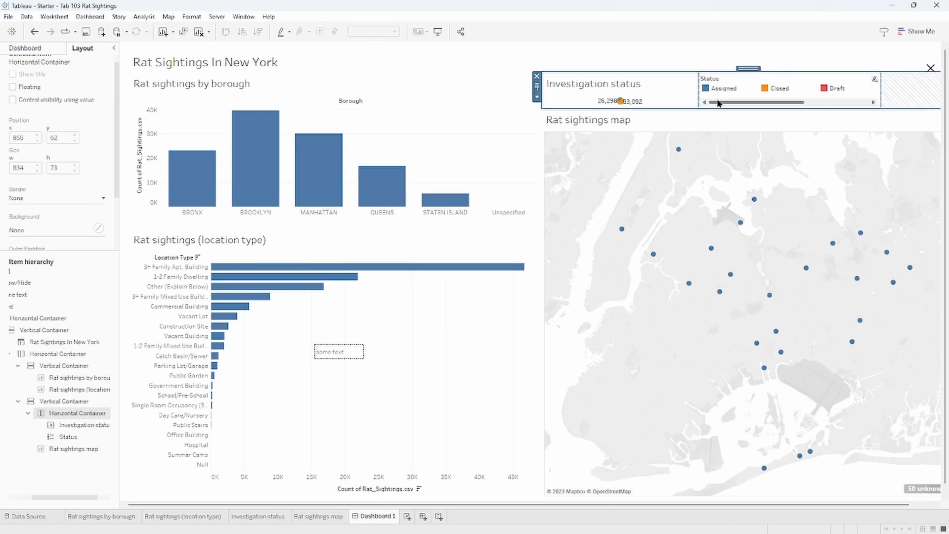
pyautogui.click(659, 96)
pyautogui.click(675, 105)
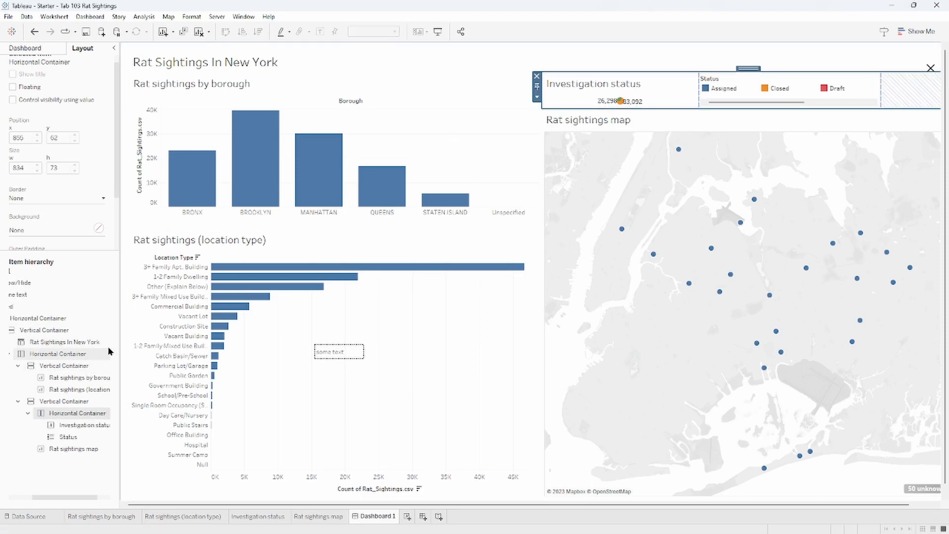
pyautogui.click(537, 97)
pyautogui.click(576, 153)
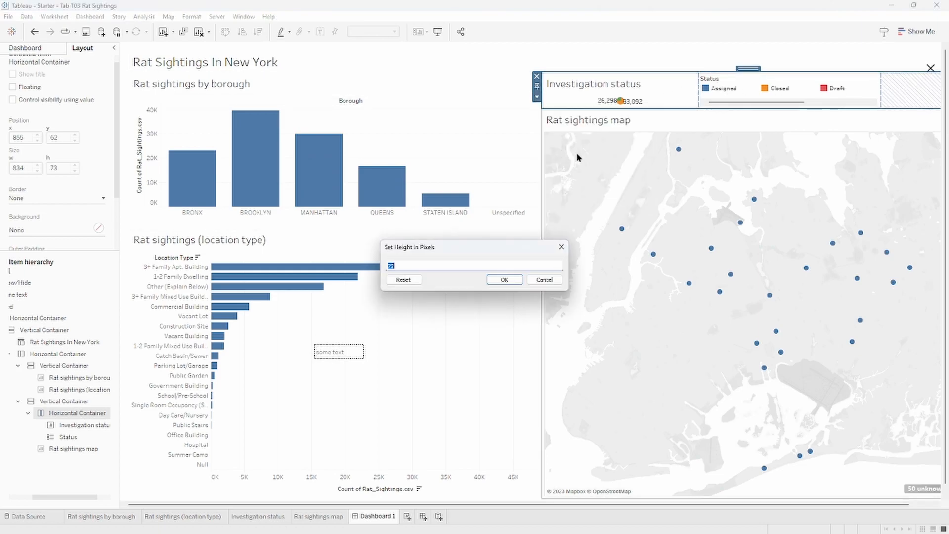
pyautogui.write('316')
pyautogui.press('Return')
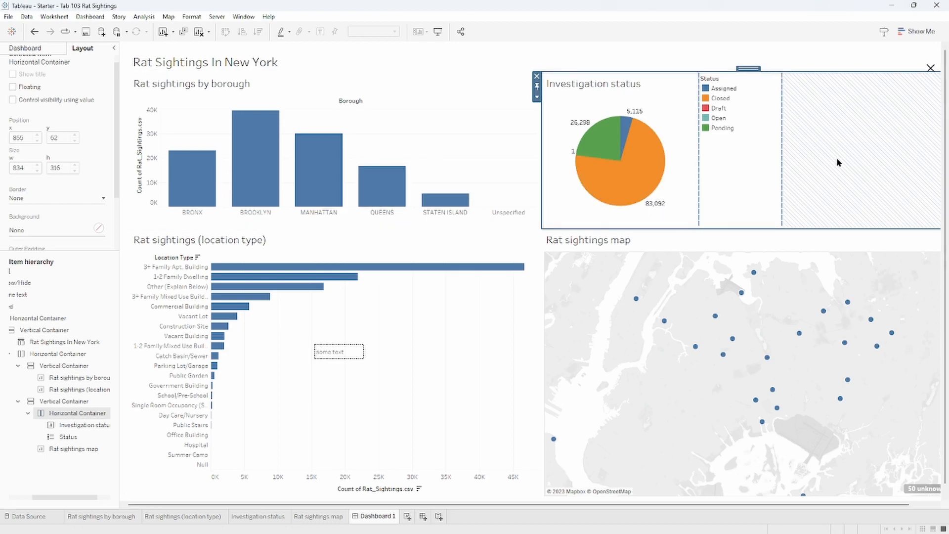
# Widen the Investigation status chart so the Status legend sits at the far end of their horizontal container.
pyautogui.click(793, 45)
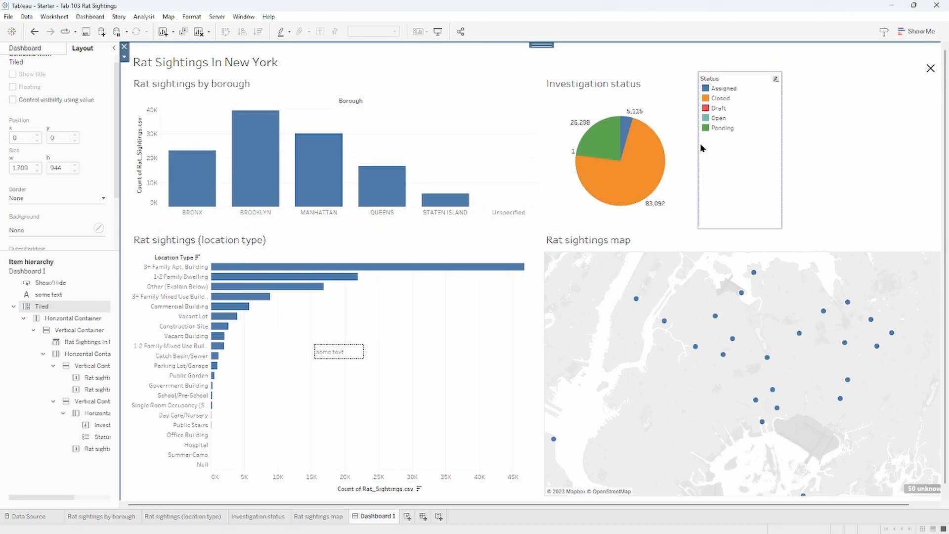
pyautogui.moveTo(699, 145); pyautogui.dragTo(853, 139)
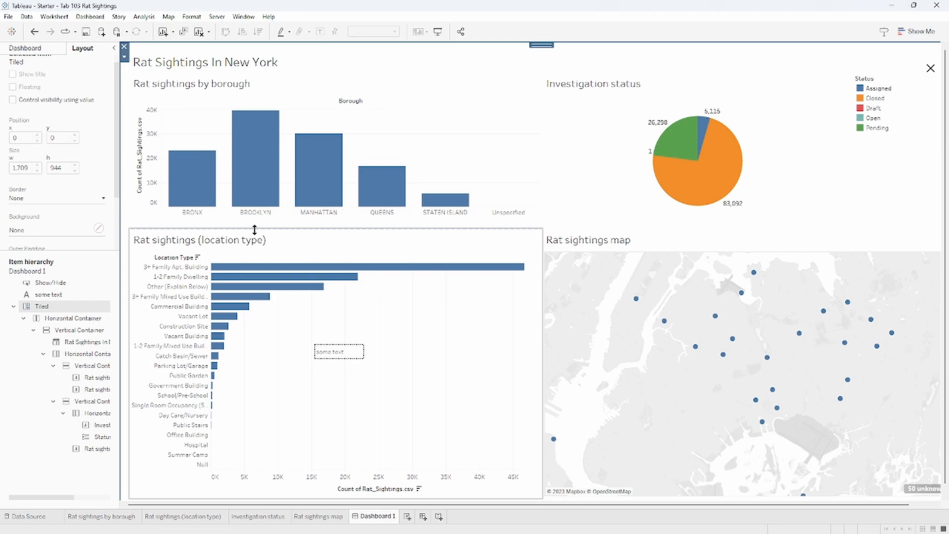
# Add a dashboard filter action with only the Rat sightings by borough chart as its source sheet.
pyautogui.click(265, 198)
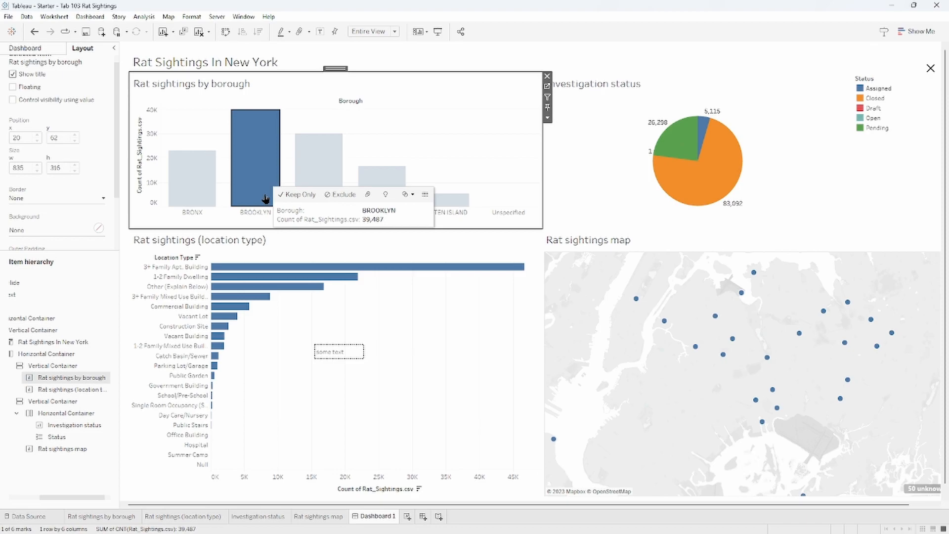
pyautogui.click(94, 21)
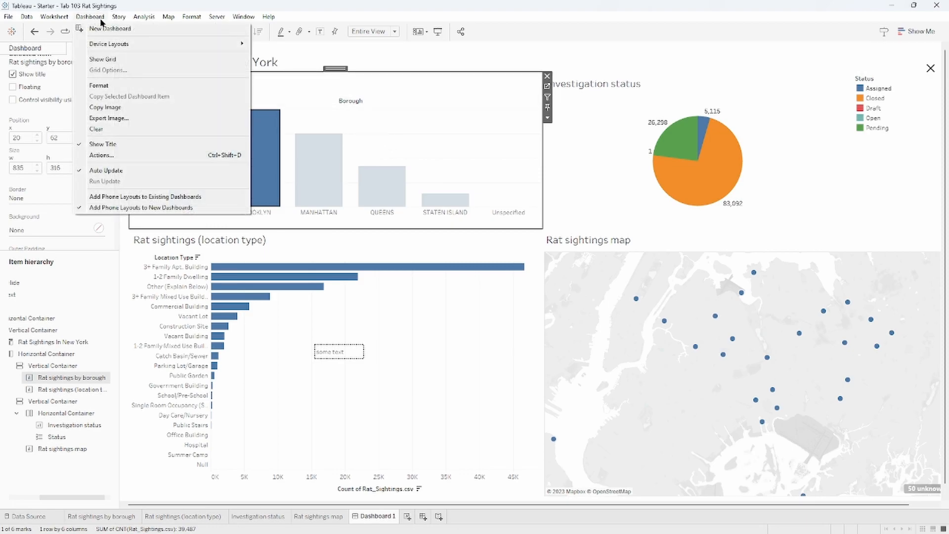
pyautogui.click(176, 158)
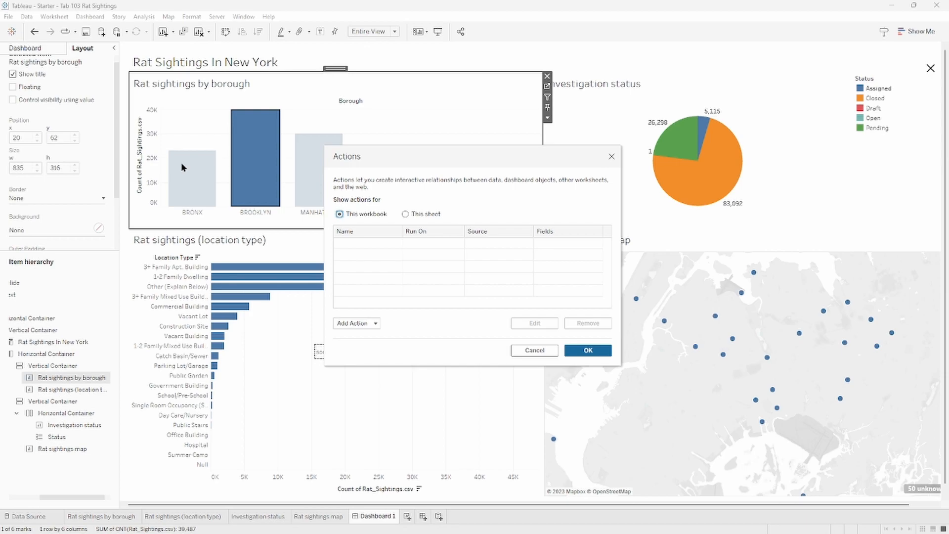
pyautogui.click(373, 325)
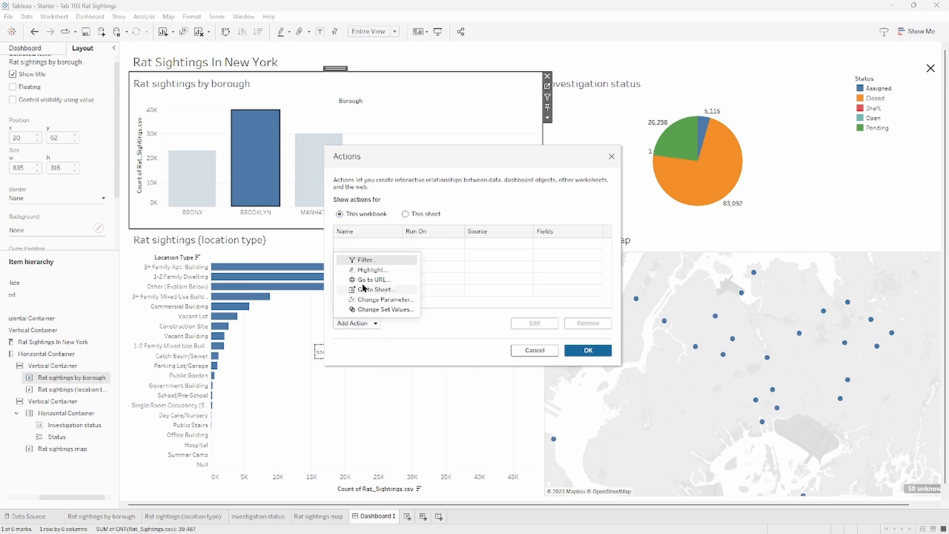
pyautogui.click(390, 262)
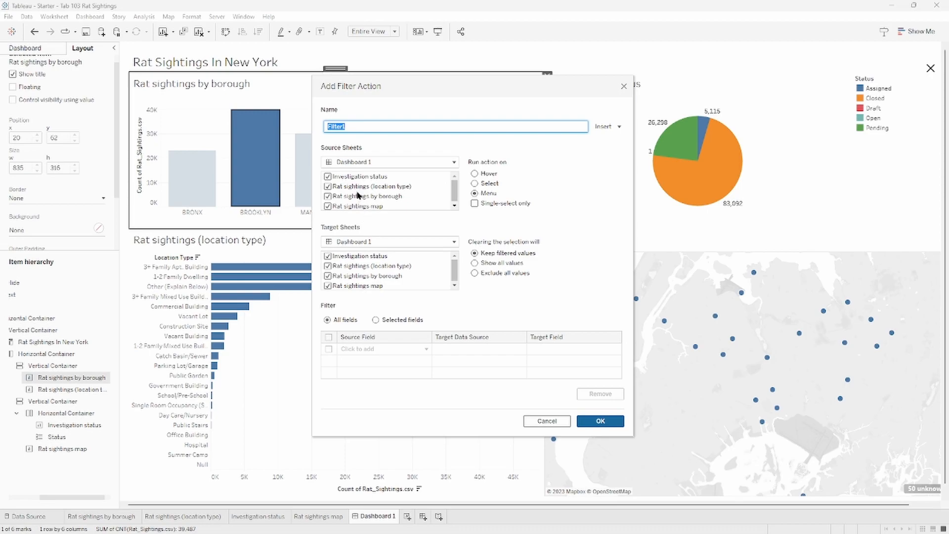
pyautogui.click(327, 186)
pyautogui.click(328, 177)
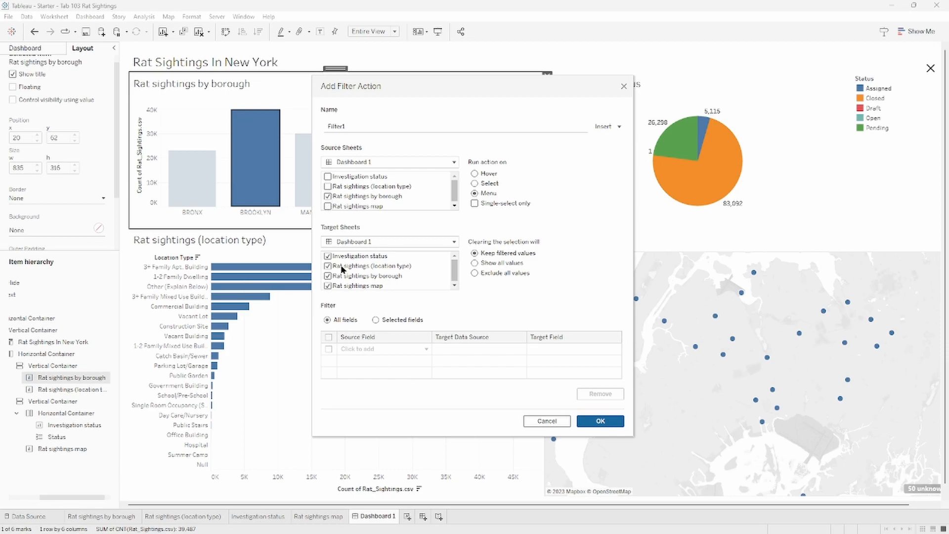
# Exclude Rat sightings by borough from the filter action's targets, run it on Select, and show all values when the selection is cleared.
pyautogui.click(329, 276)
pyautogui.click(329, 277)
pyautogui.click(475, 183)
# Limit the filter action to the selected field Borough and save the action.
pyautogui.click(375, 320)
pyautogui.click(426, 348)
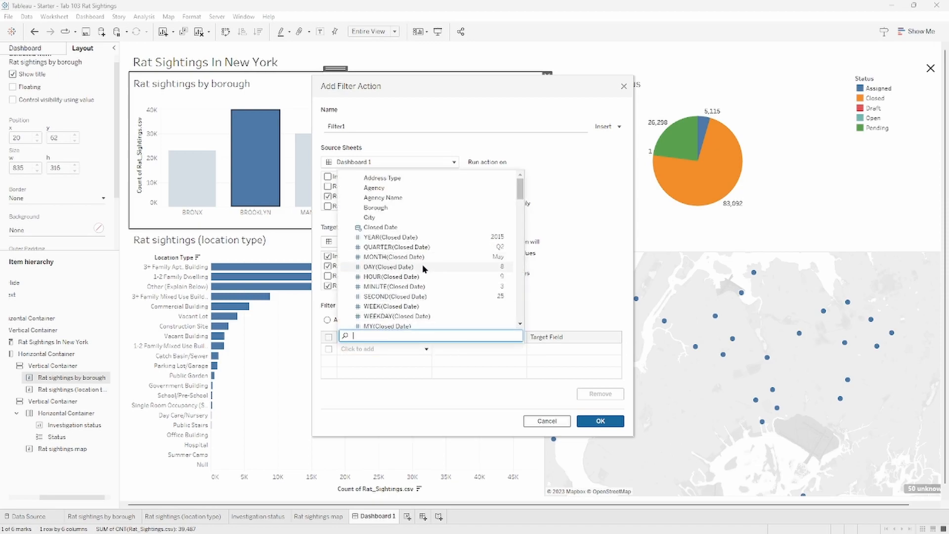
pyautogui.write('boro')
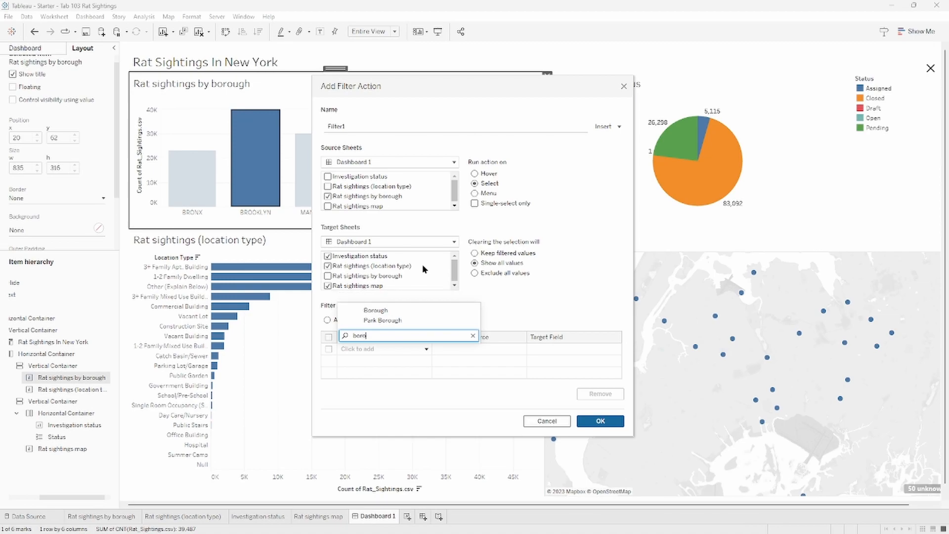
pyautogui.click(409, 309)
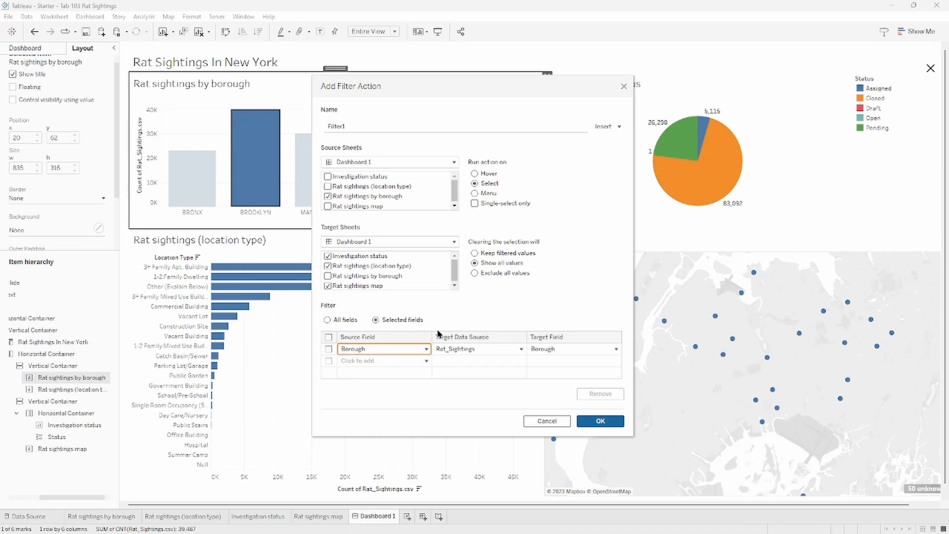
pyautogui.click(599, 421)
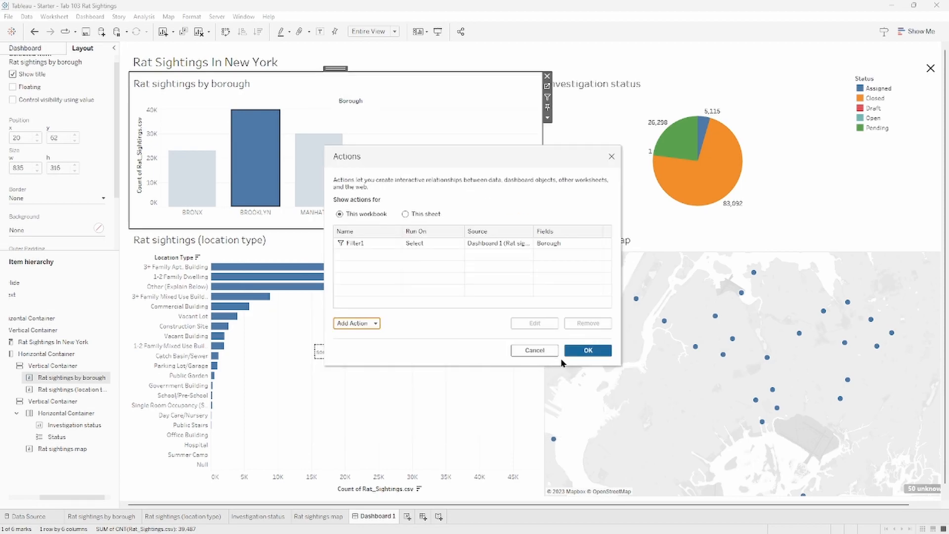
pyautogui.click(588, 351)
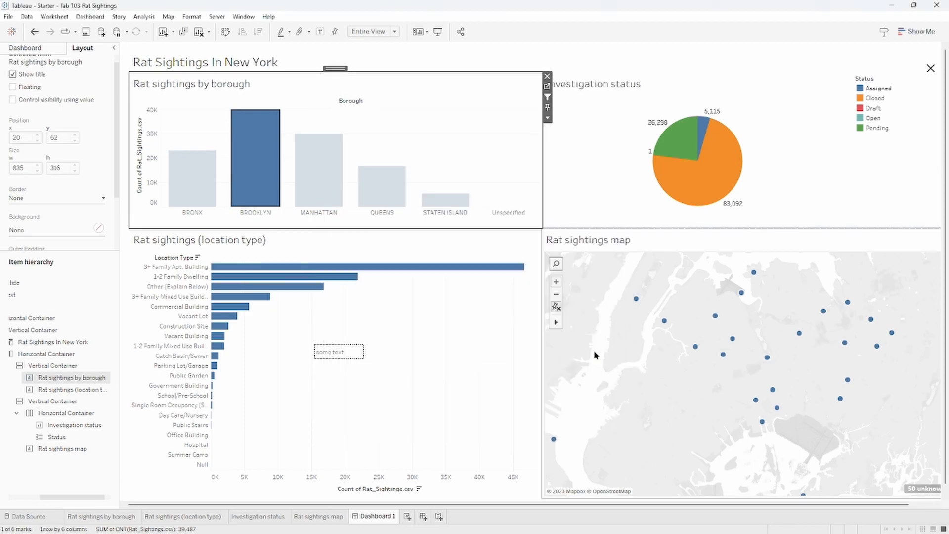
# Test the filter action by selecting Brooklyn, Bronx, Manhattan, Queens and Staten Island one after another in the borough chart.
pyautogui.click(475, 144)
pyautogui.click(249, 150)
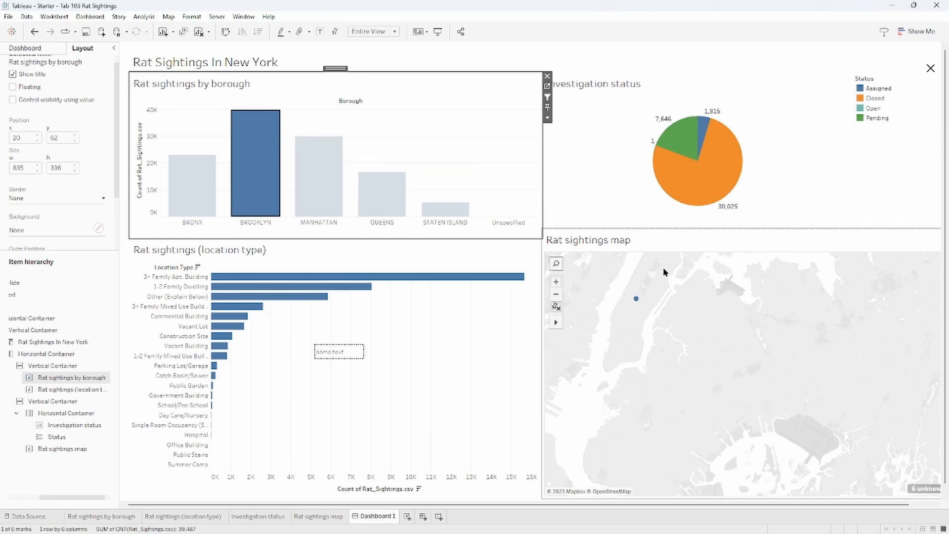
pyautogui.moveTo(638, 300)
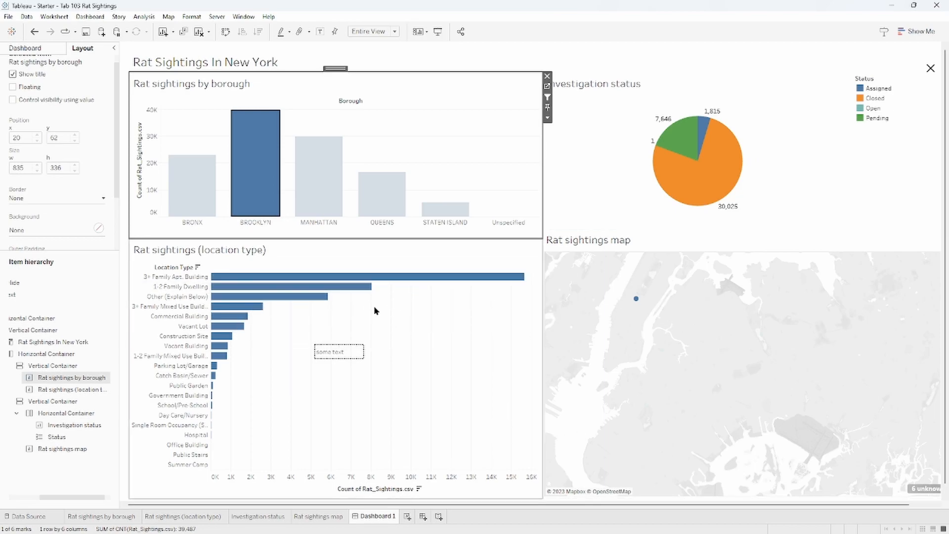
pyautogui.click(192, 207)
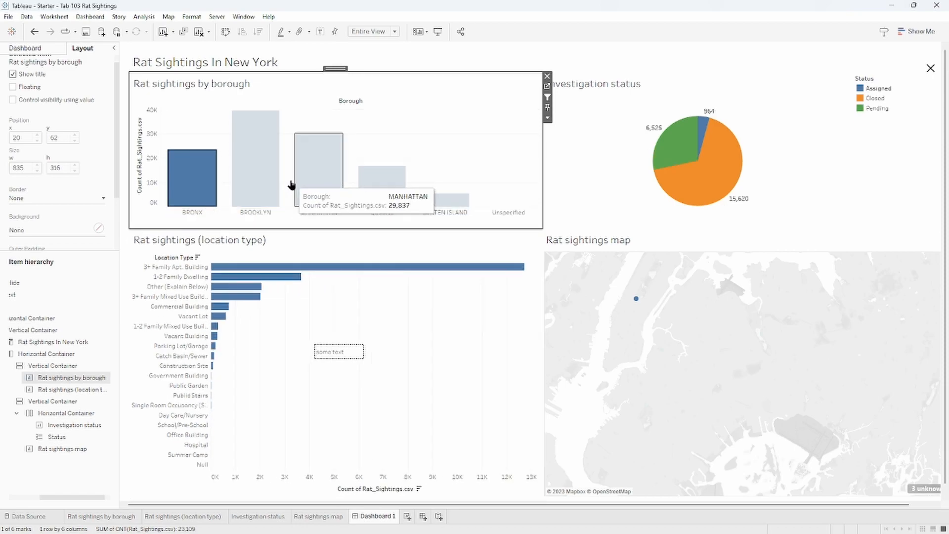
pyautogui.click(319, 178)
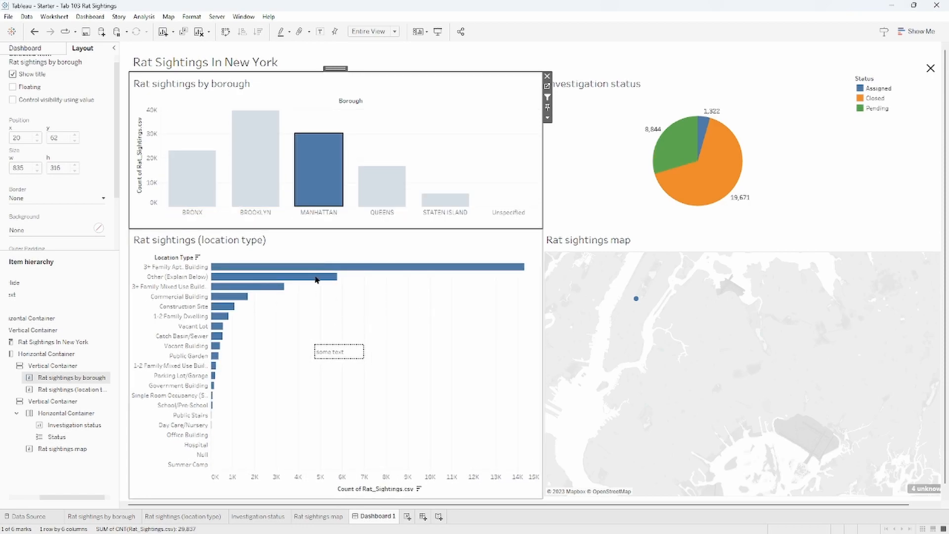
pyautogui.click(383, 205)
pyautogui.click(455, 222)
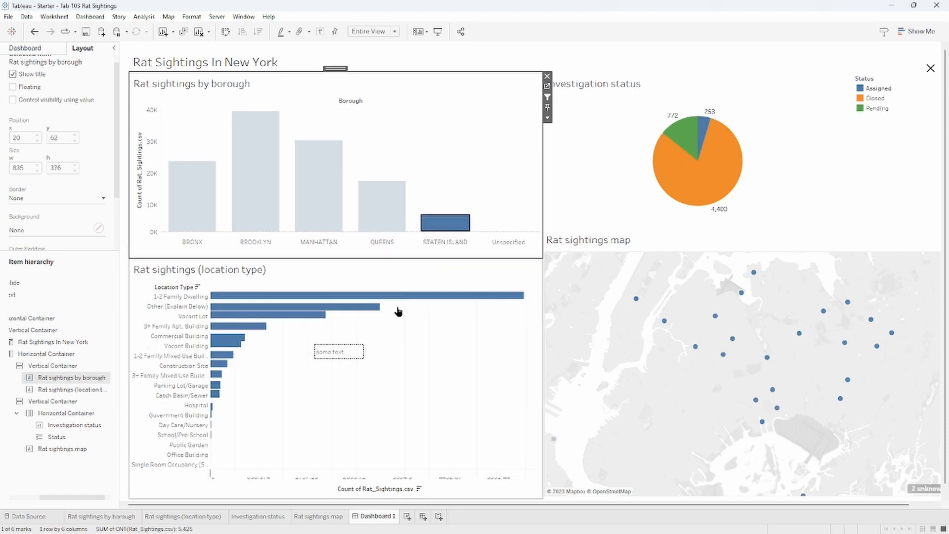
# Filter the dashboard by Queens and Manhattan again, and clear the borough selection to show all values.
pyautogui.click(378, 223)
pyautogui.click(323, 196)
pyautogui.click(321, 202)
pyautogui.click(321, 203)
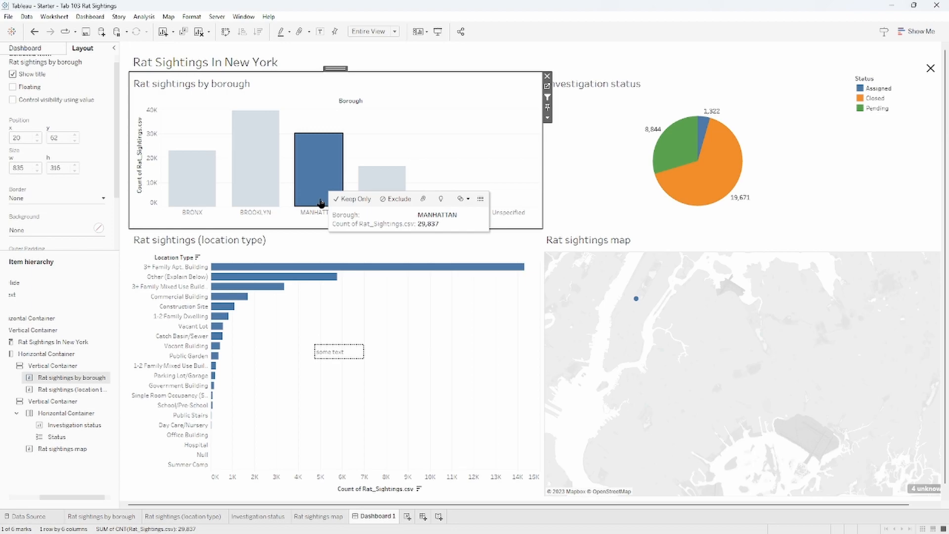
pyautogui.click(321, 203)
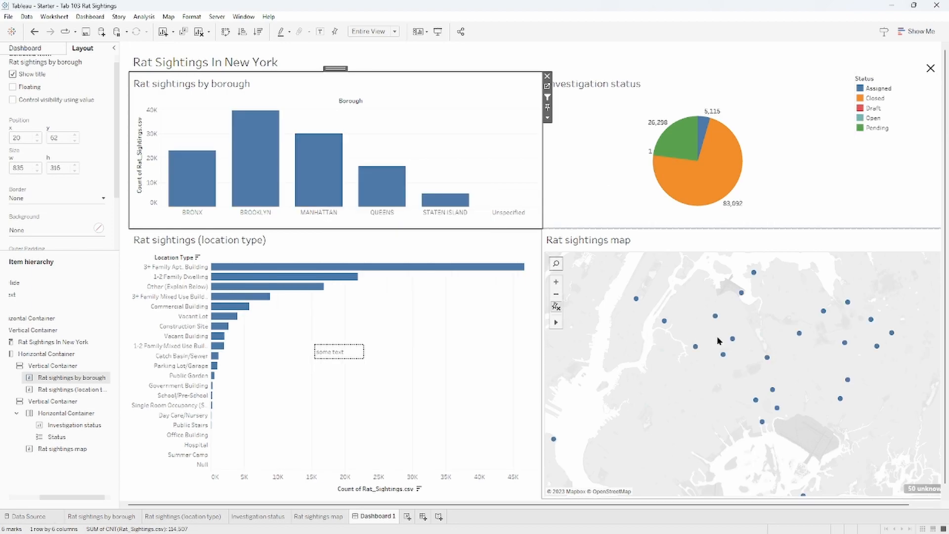
# Edit the borough filter action to exclude the Rat sightings map from its target sheets, and save it.
pyautogui.moveTo(712, 322)
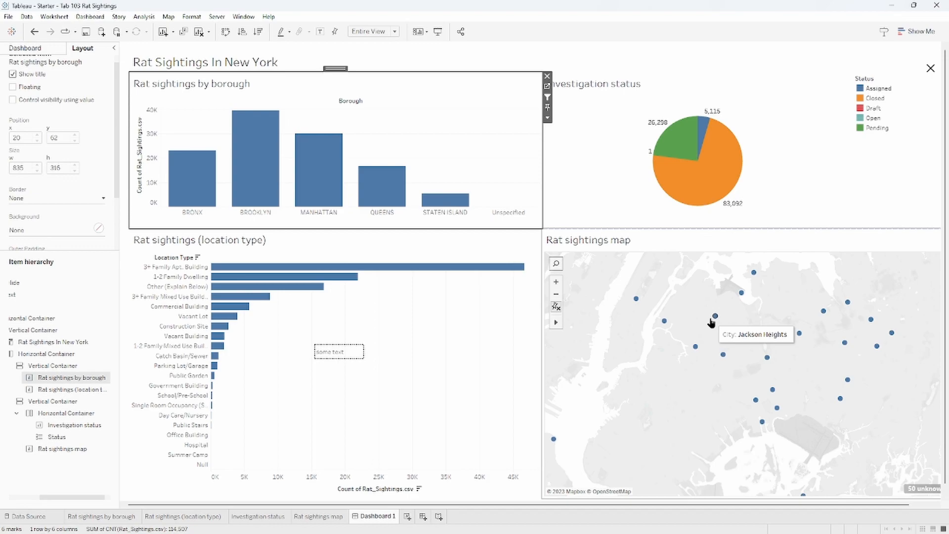
pyautogui.click(90, 17)
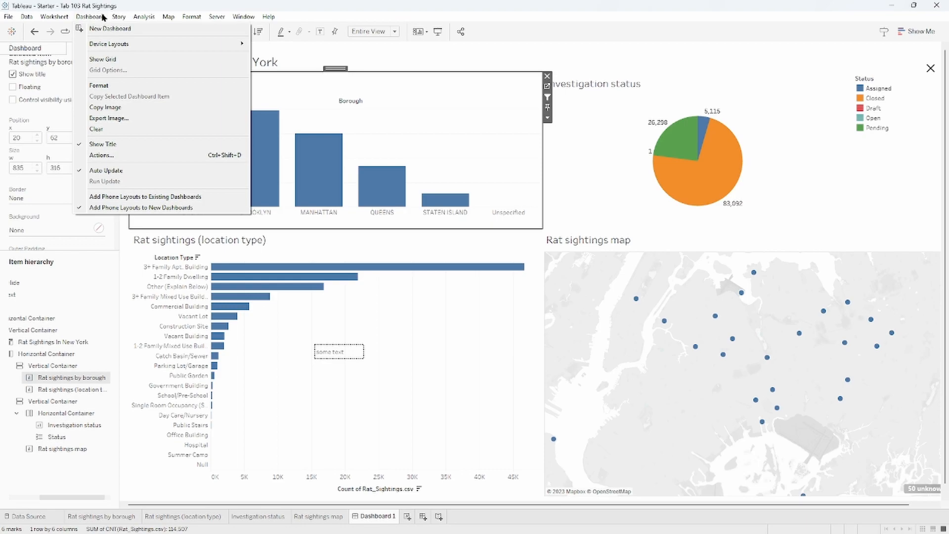
pyautogui.click(163, 158)
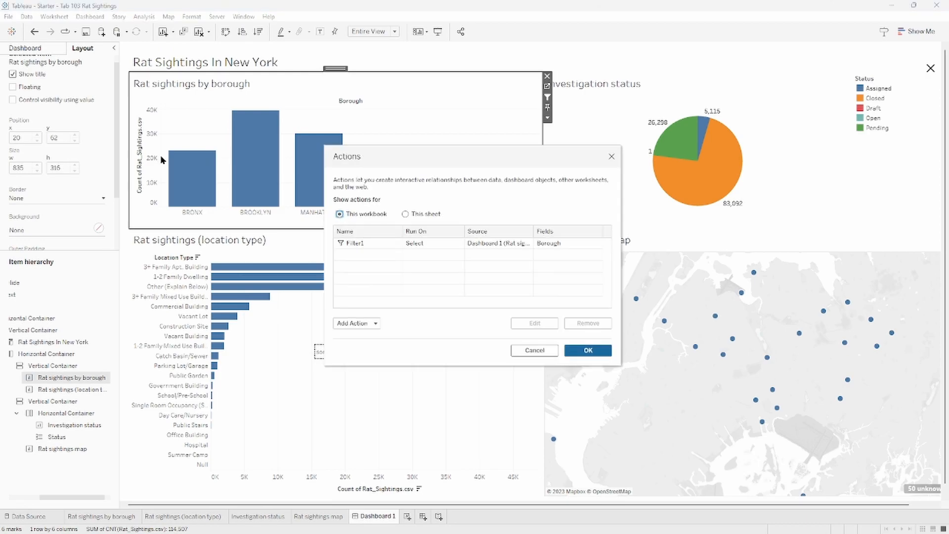
pyautogui.click(371, 248)
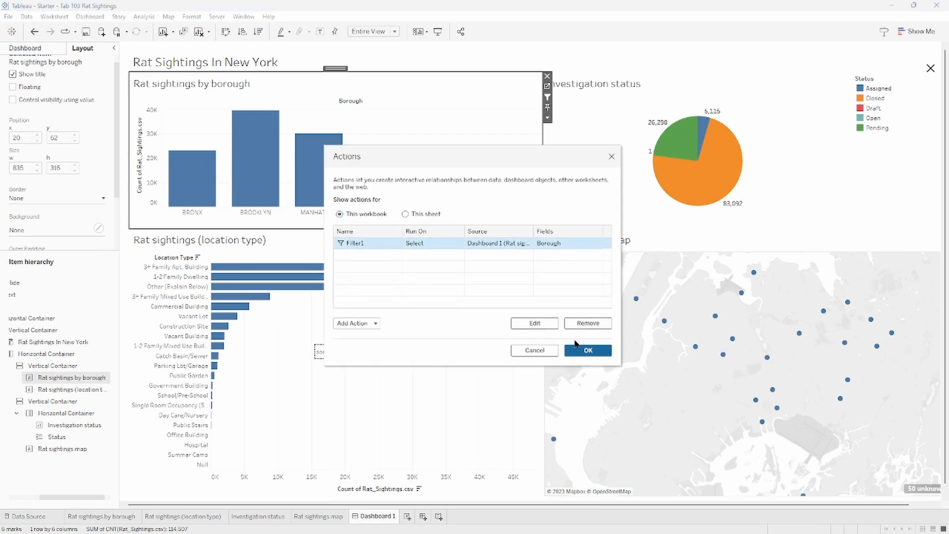
pyautogui.click(544, 324)
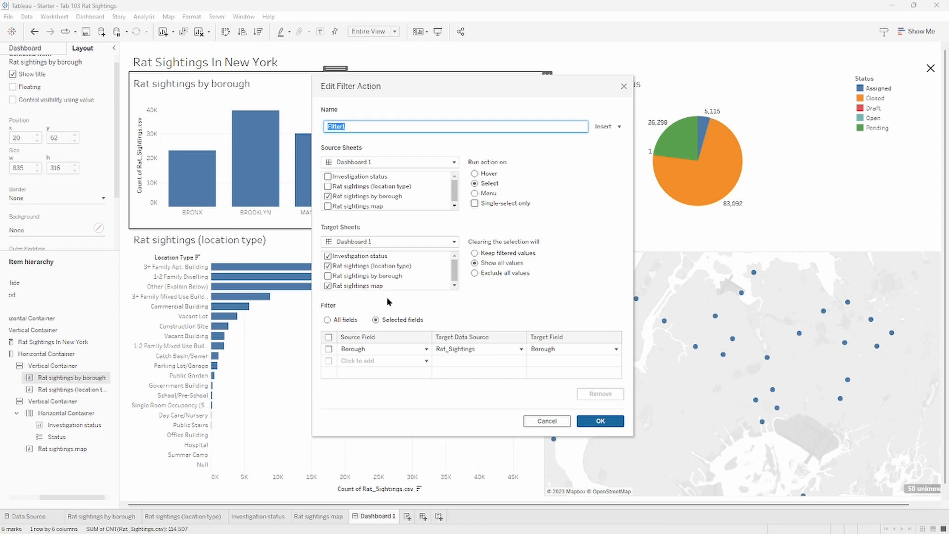
pyautogui.click(333, 286)
pyautogui.click(601, 421)
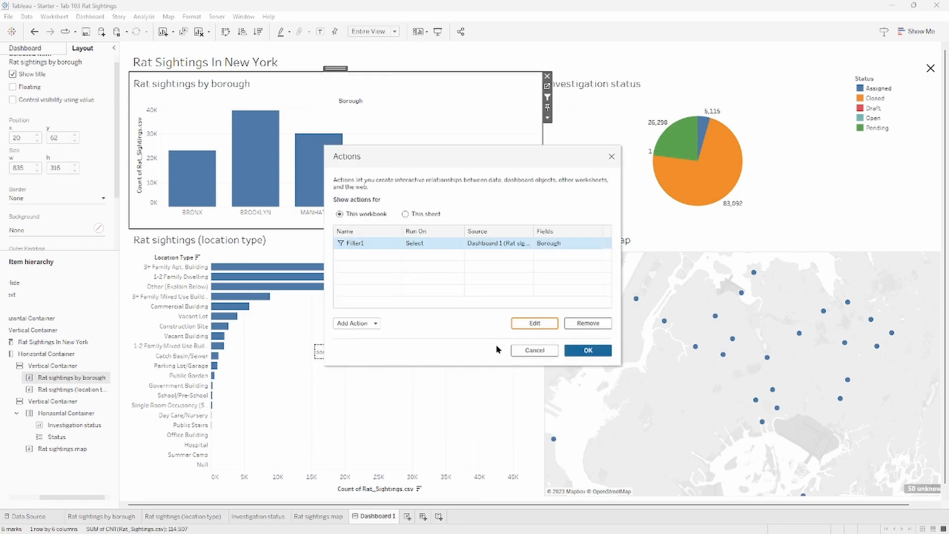
pyautogui.click(579, 350)
# Test the edited filter action with Manhattan, Brooklyn, Bronx and Queens, and clear the borough selection.
pyautogui.click(315, 181)
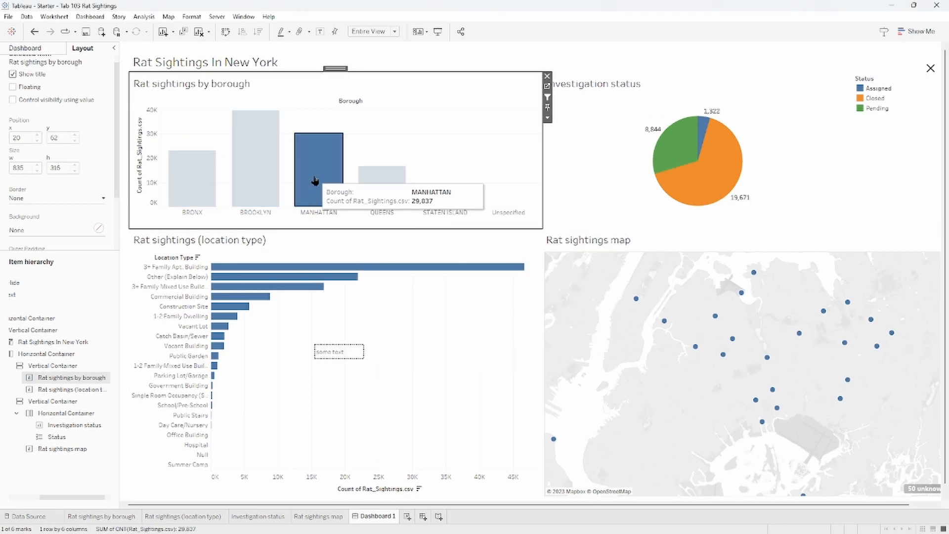
pyautogui.click(252, 182)
pyautogui.click(197, 189)
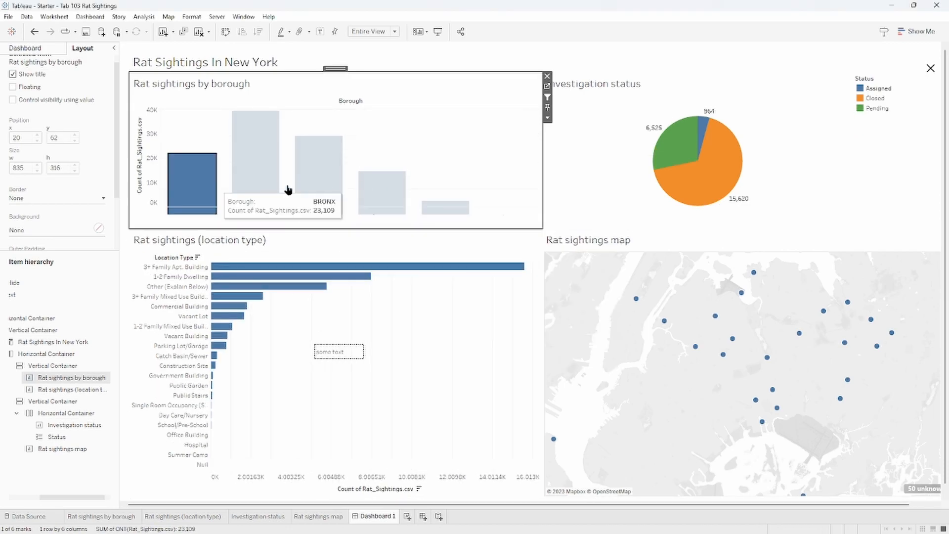
pyautogui.click(376, 191)
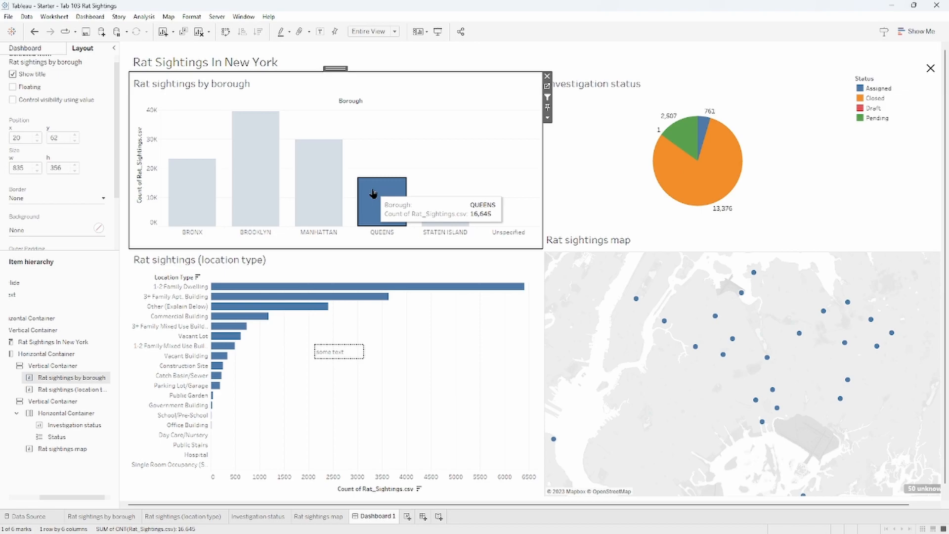
pyautogui.click(373, 192)
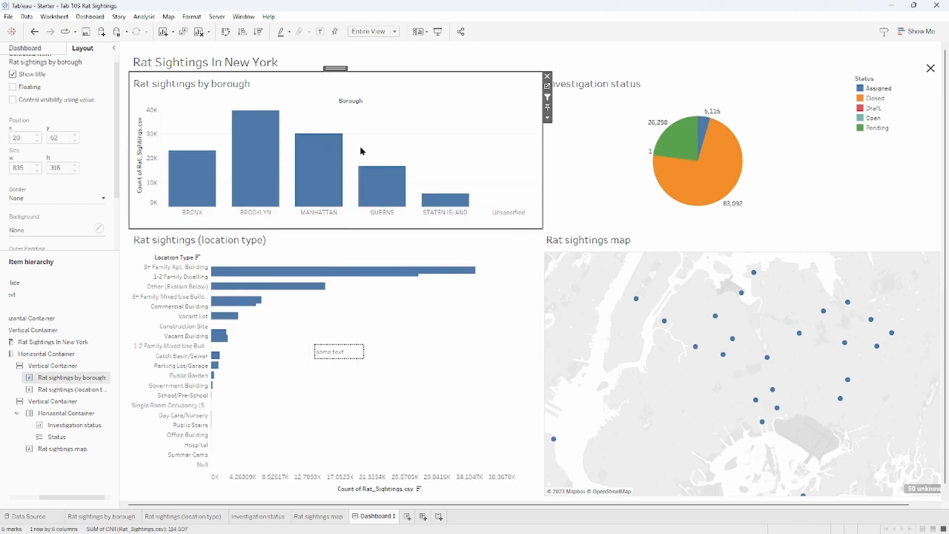
# Add a highlight action on the dashboard with Rat sightings by borough as its only source sheet.
pyautogui.click(91, 17)
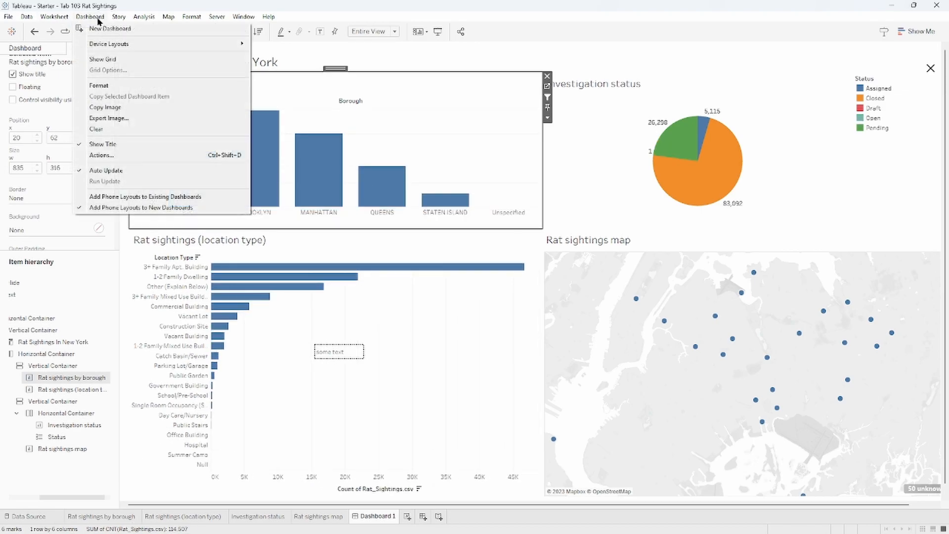
pyautogui.click(132, 154)
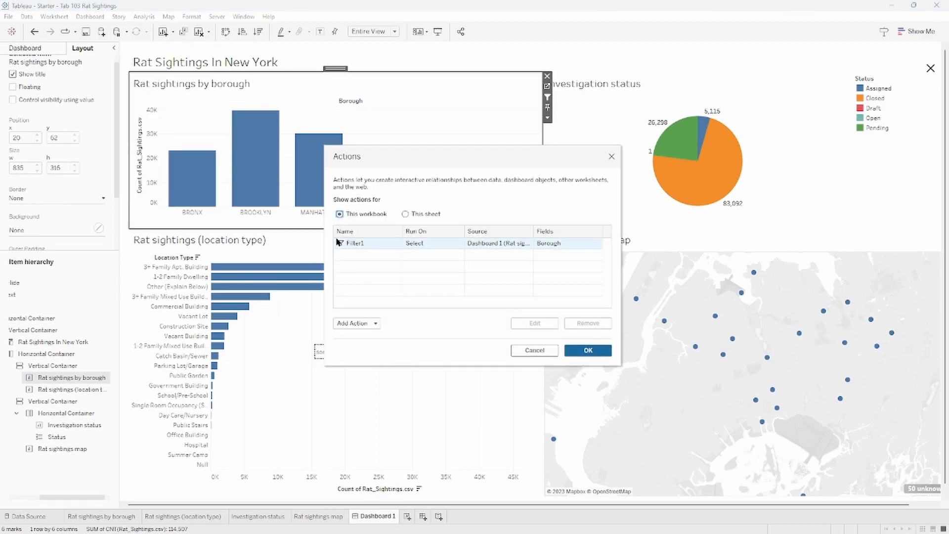
pyautogui.click(368, 322)
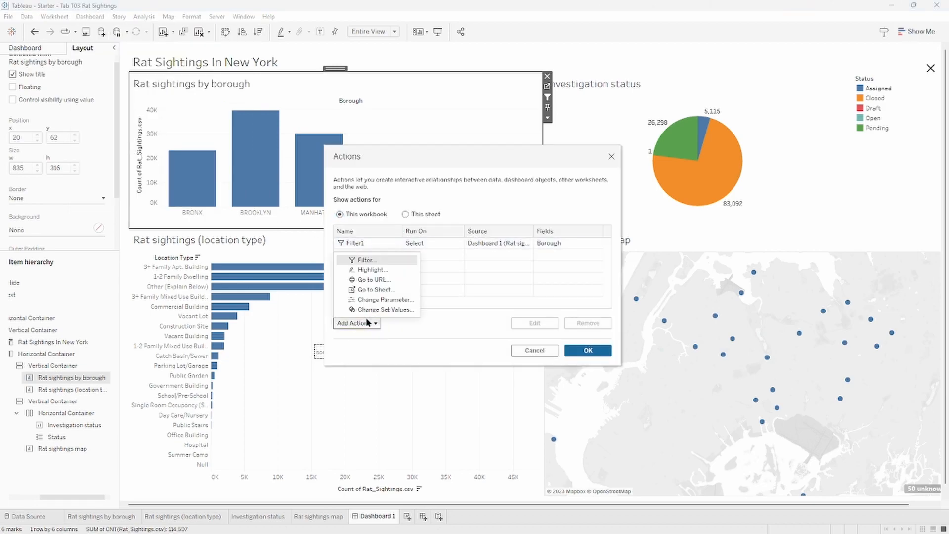
pyautogui.click(378, 271)
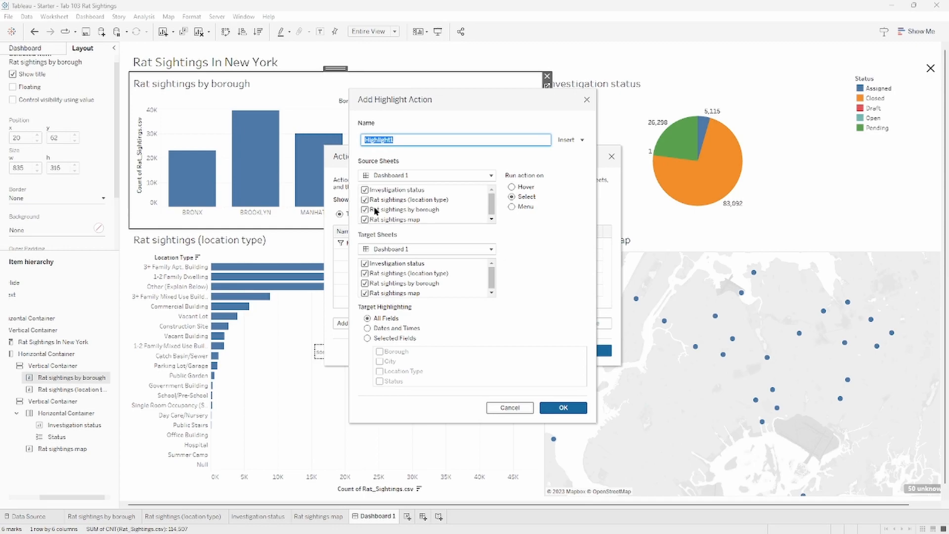
pyautogui.click(366, 210)
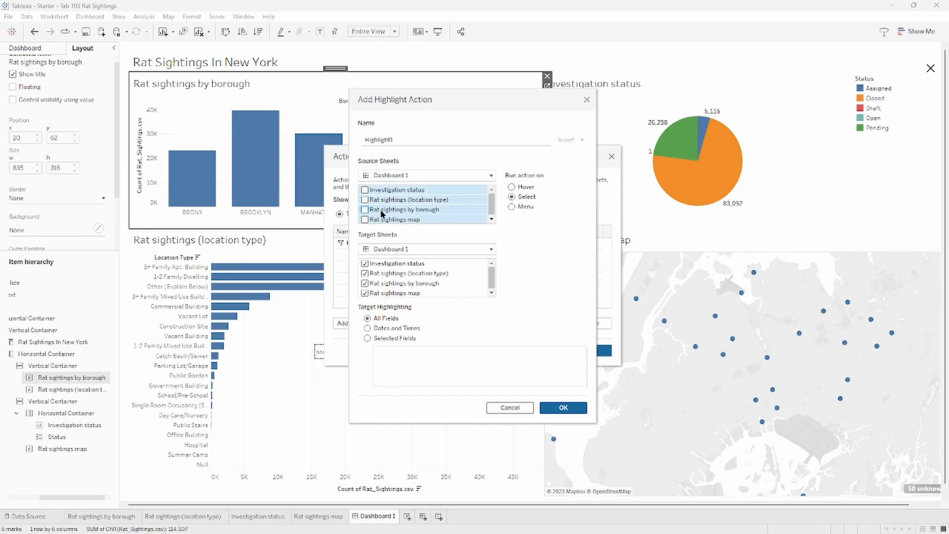
pyautogui.click(381, 209)
pyautogui.click(365, 210)
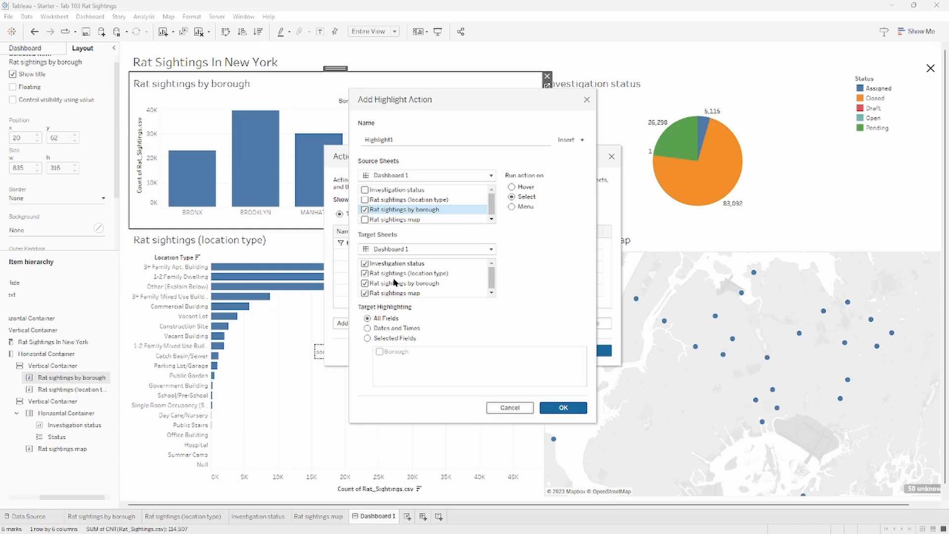
# Limit the highlight action's target sheets to Rat sightings map and run it on hover.
pyautogui.click(379, 274)
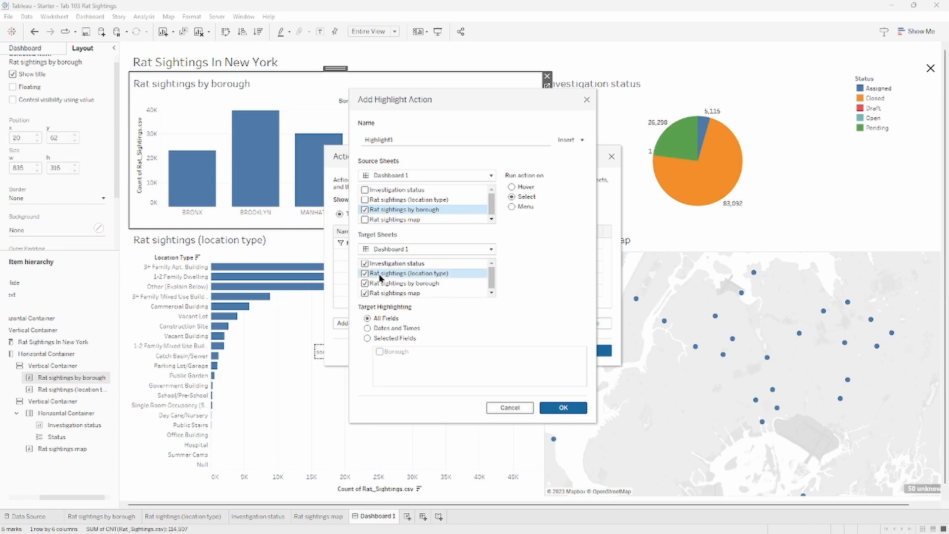
pyautogui.hotkey('ctrl', 'a')
pyautogui.click(365, 273)
pyautogui.click(372, 274)
pyautogui.click(365, 293)
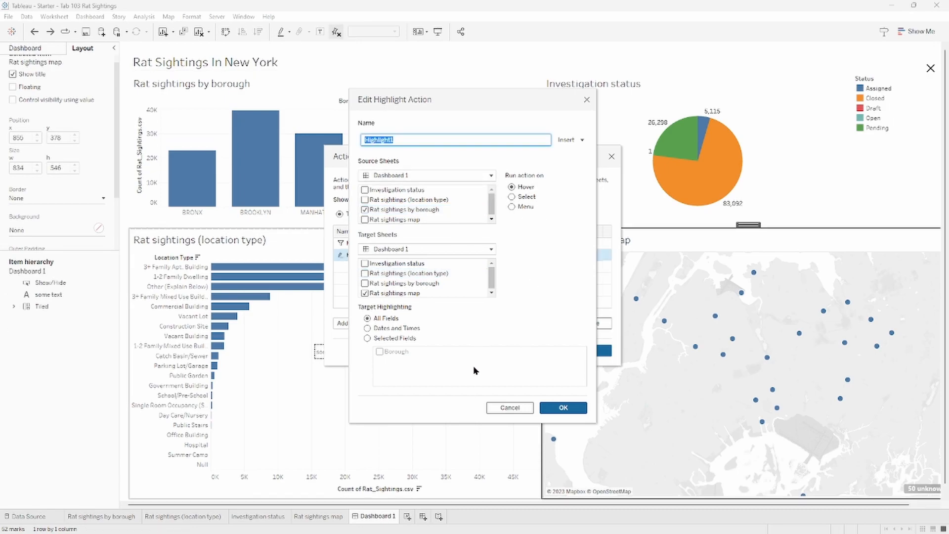
# Restrict the highlight action's target highlighting to the Borough field, save it, and test it on the Brooklyn bar.
pyautogui.click(386, 341)
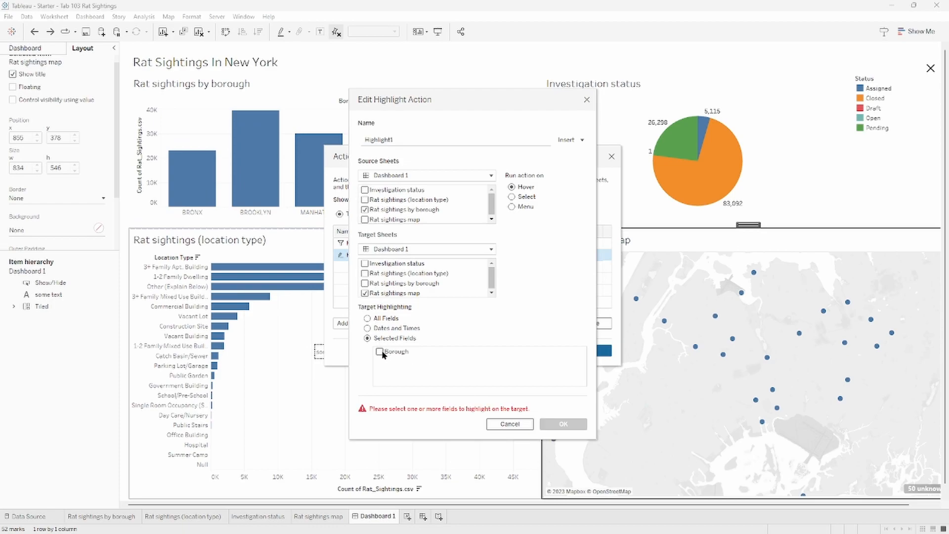
pyautogui.click(379, 352)
pyautogui.click(564, 424)
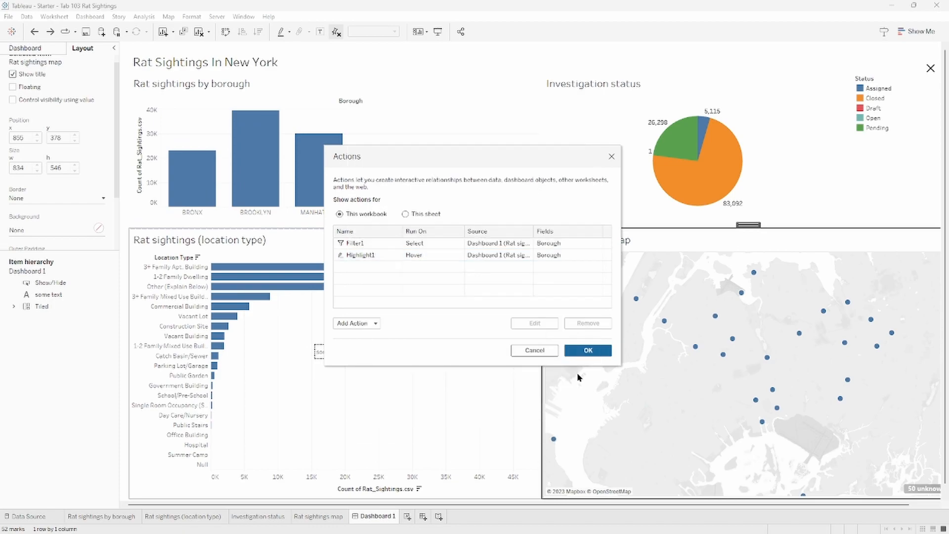
pyautogui.click(587, 351)
pyautogui.moveTo(325, 188)
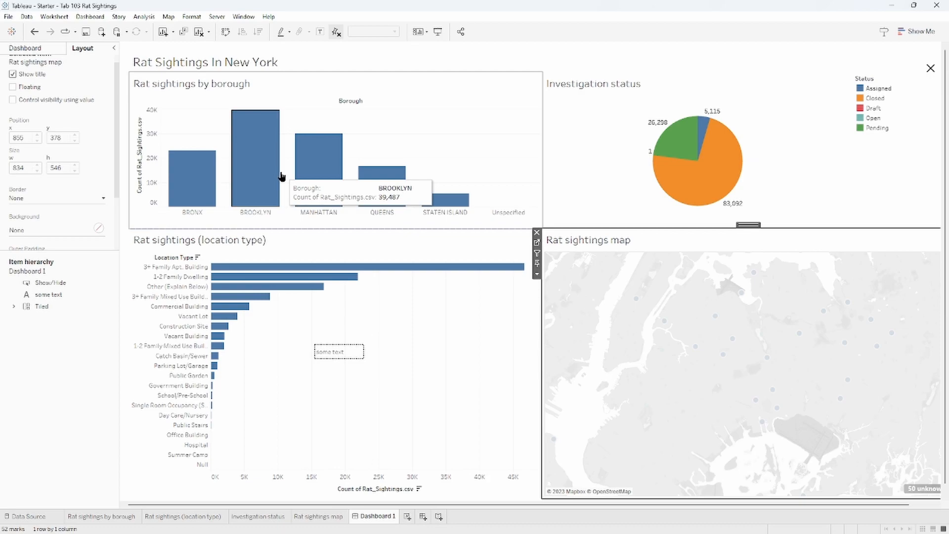
# Add Borough as a detail to the marks of the Rat sightings map worksheet.
pyautogui.click(537, 243)
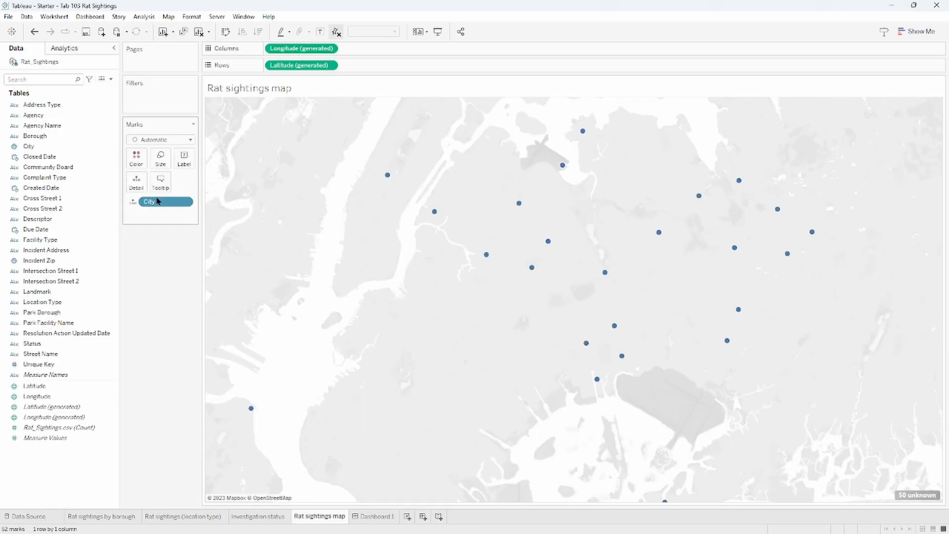
pyautogui.click(40, 354)
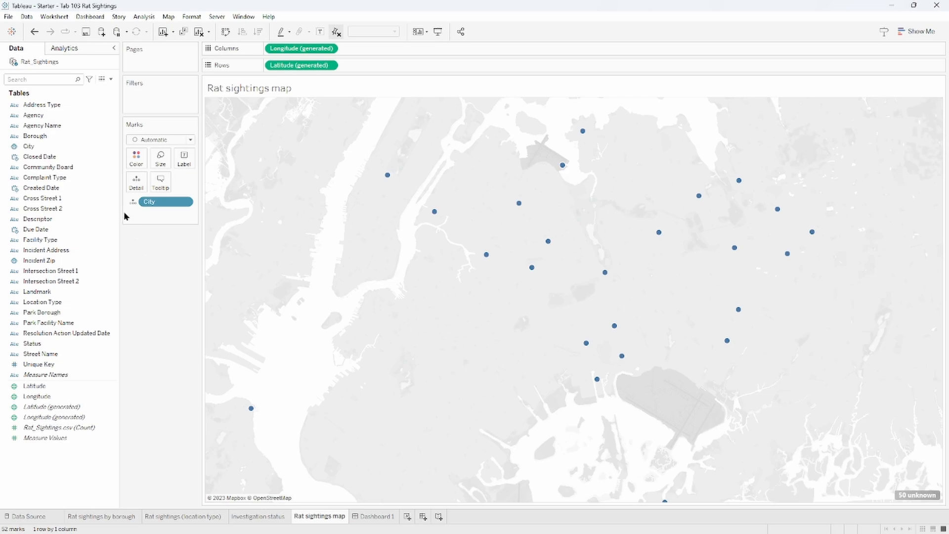
pyautogui.click(52, 140)
pyautogui.moveTo(52, 140); pyautogui.dragTo(139, 188)
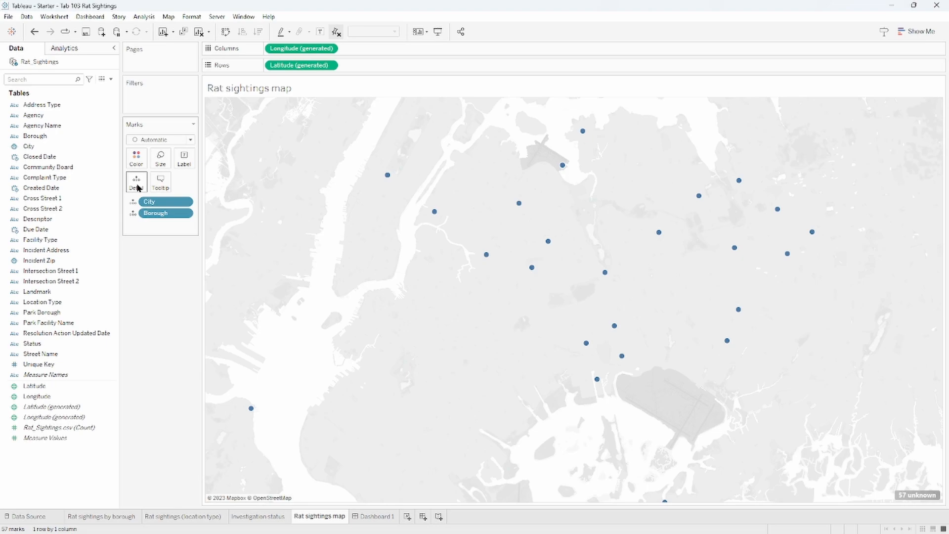
pyautogui.moveTo(385, 175)
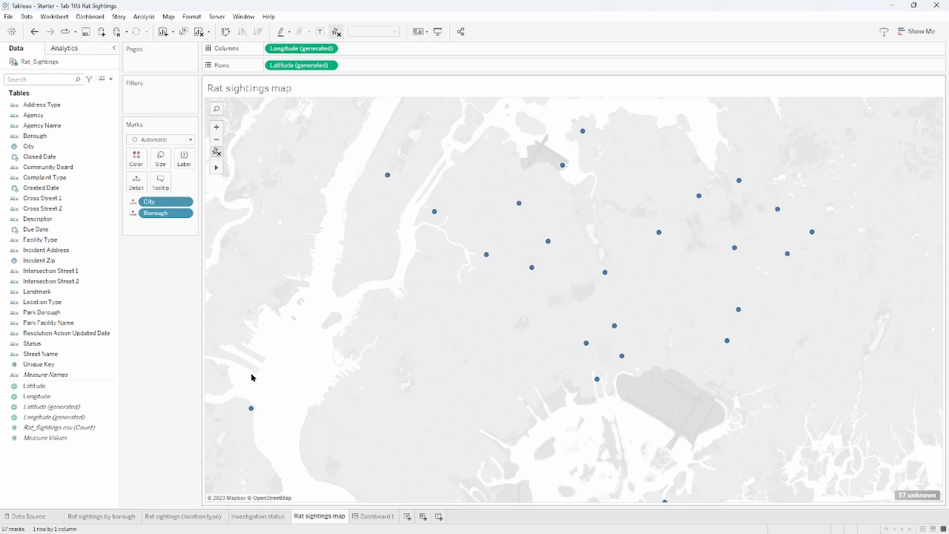
# Return to Dashboard 1 and test the hover highlighting of the map with the boroughs in the bar chart.
pyautogui.click(375, 517)
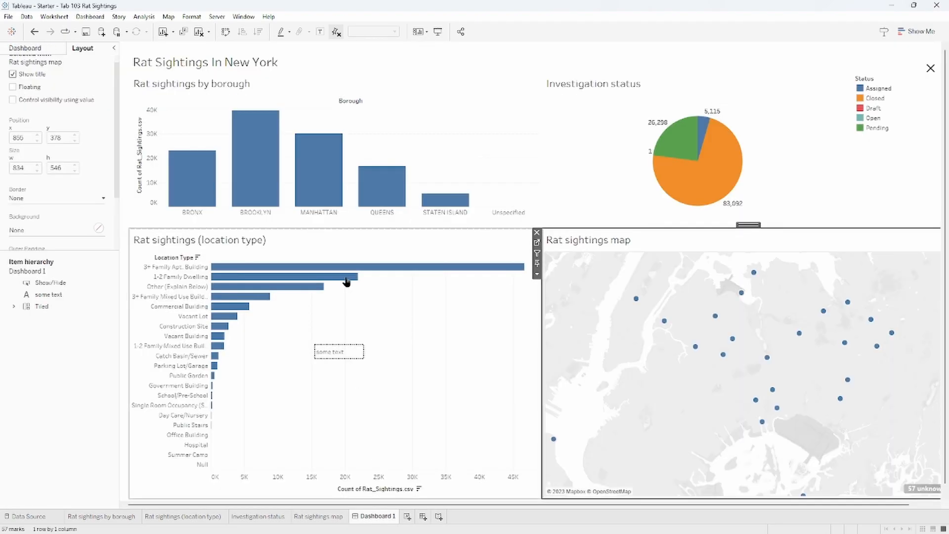
pyautogui.moveTo(264, 204)
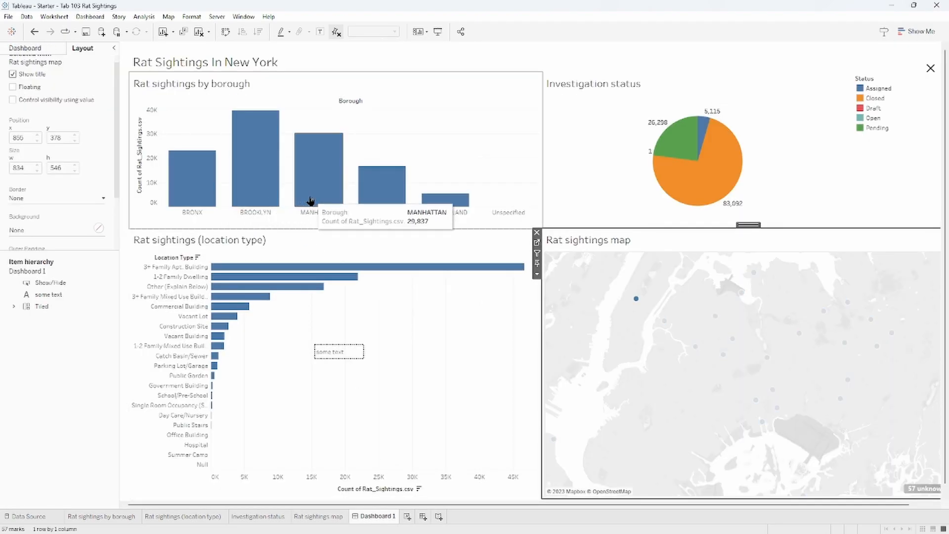
pyautogui.moveTo(460, 205)
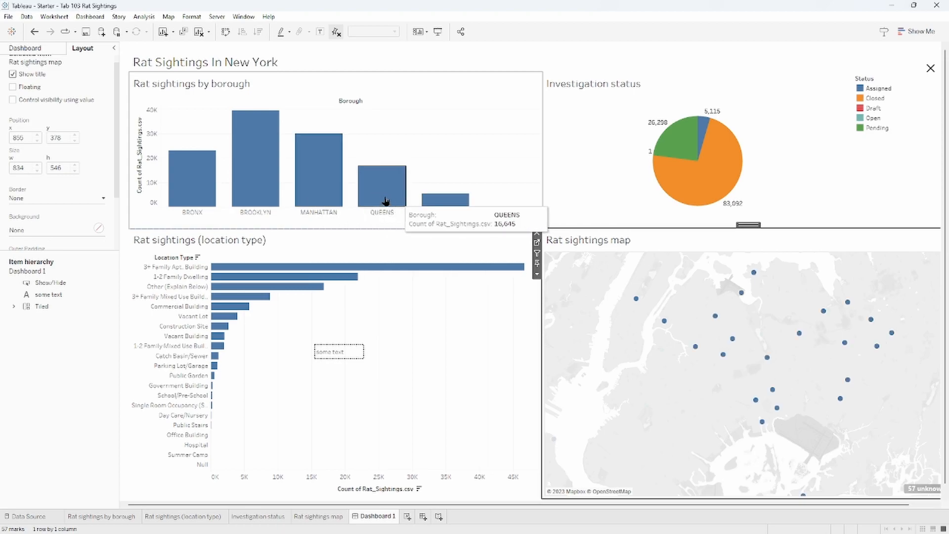
pyautogui.moveTo(230, 184)
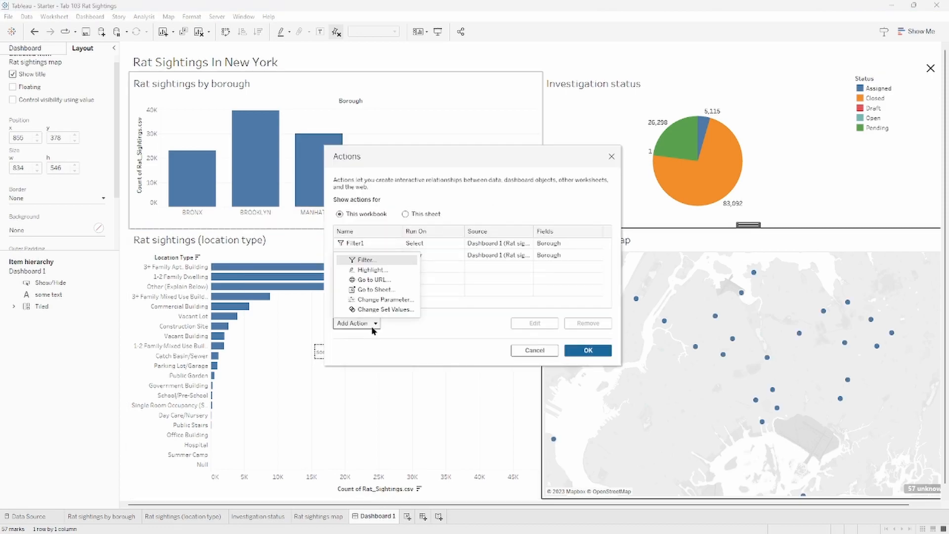
pyautogui.click(405, 281)
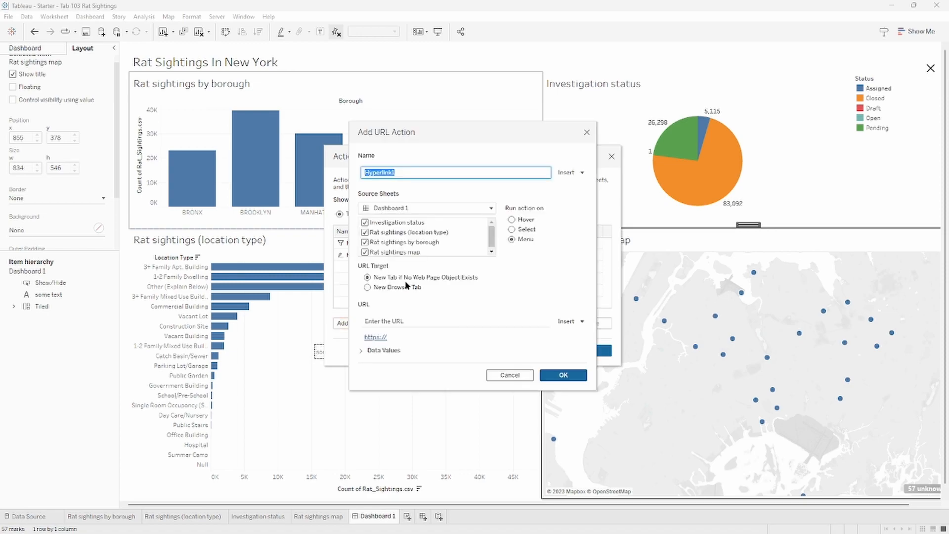
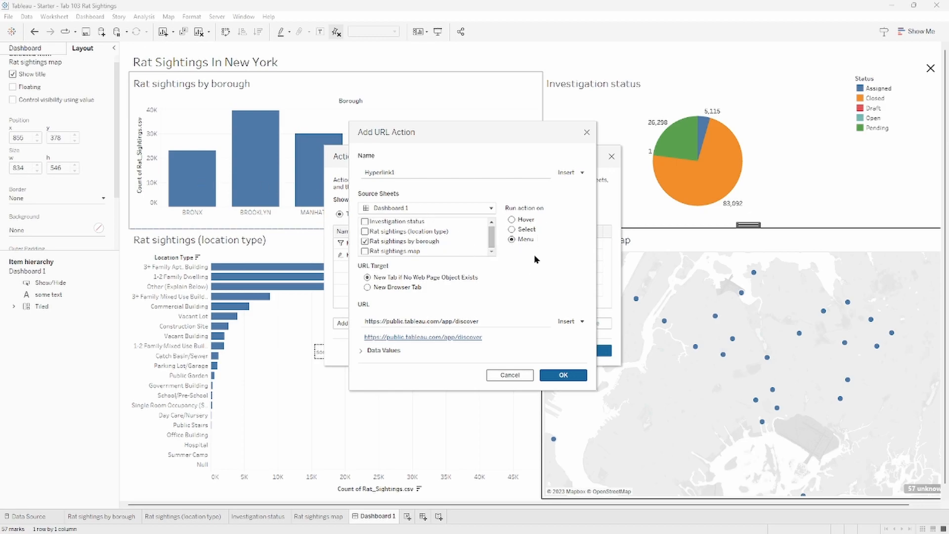
pyautogui.click(570, 376)
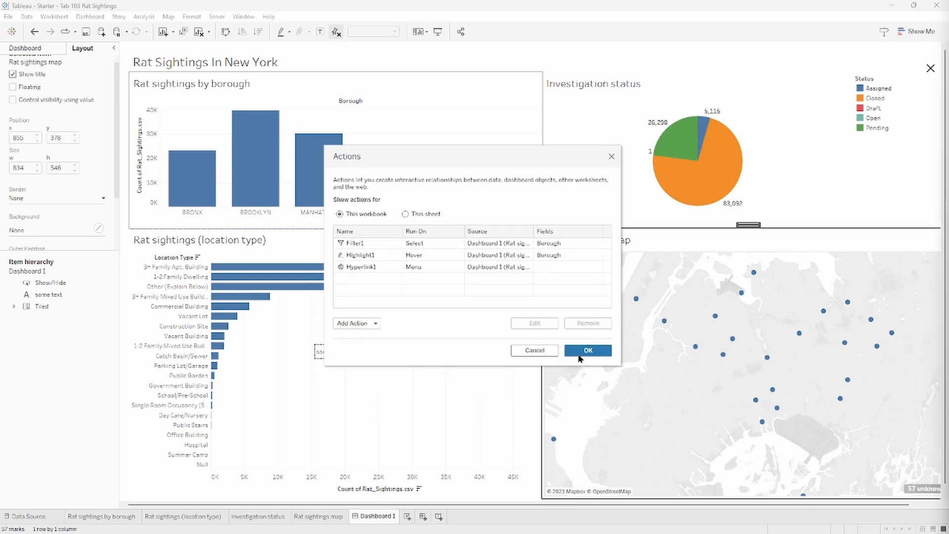
pyautogui.click(583, 354)
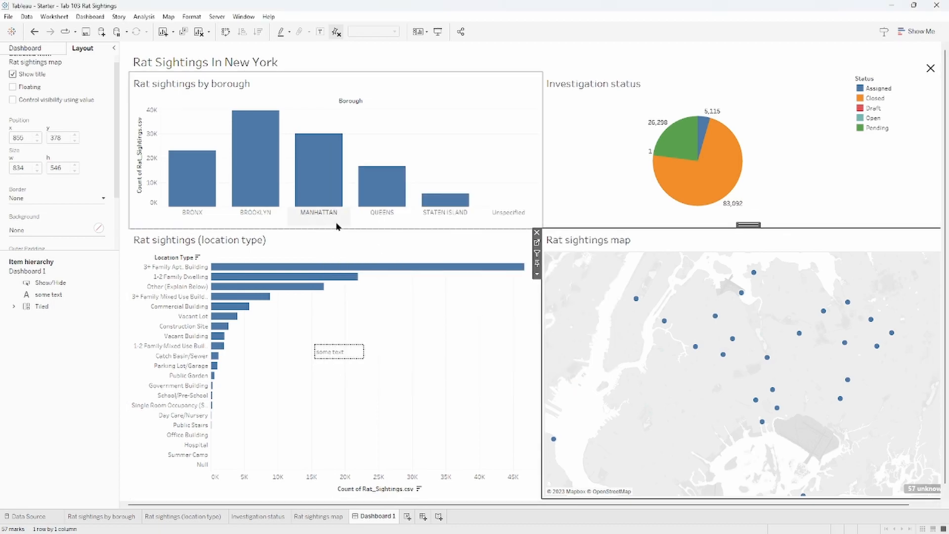
# Test the URL action from the Manhattan bar's tooltip and move the opened browser window out of the way.
pyautogui.click(317, 194)
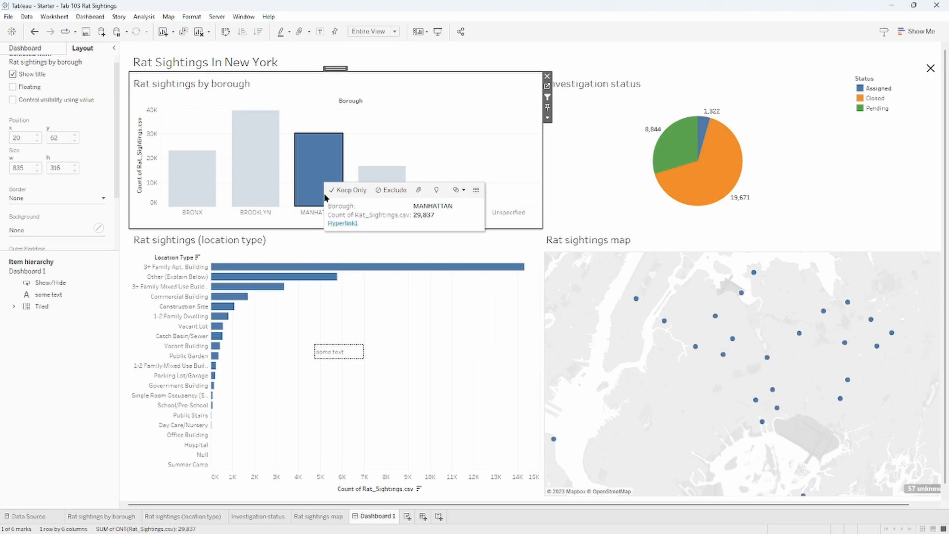
pyautogui.click(344, 224)
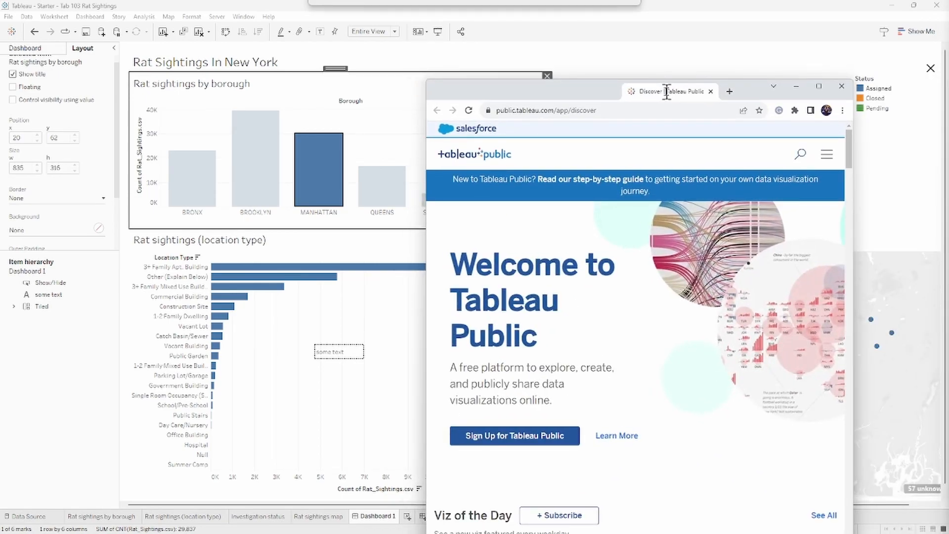
pyautogui.moveTo(667, 92); pyautogui.dragTo(948, 148)
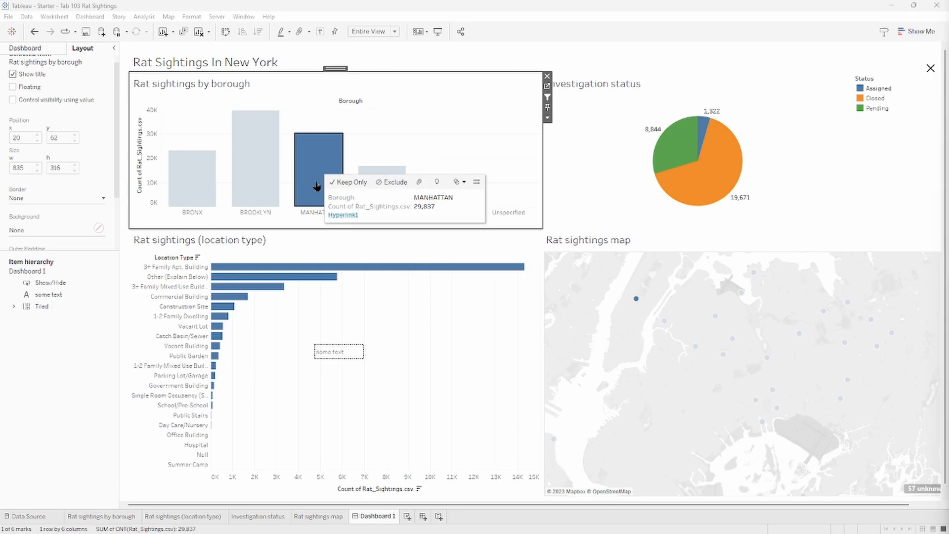
pyautogui.click(340, 200)
pyautogui.click(340, 200)
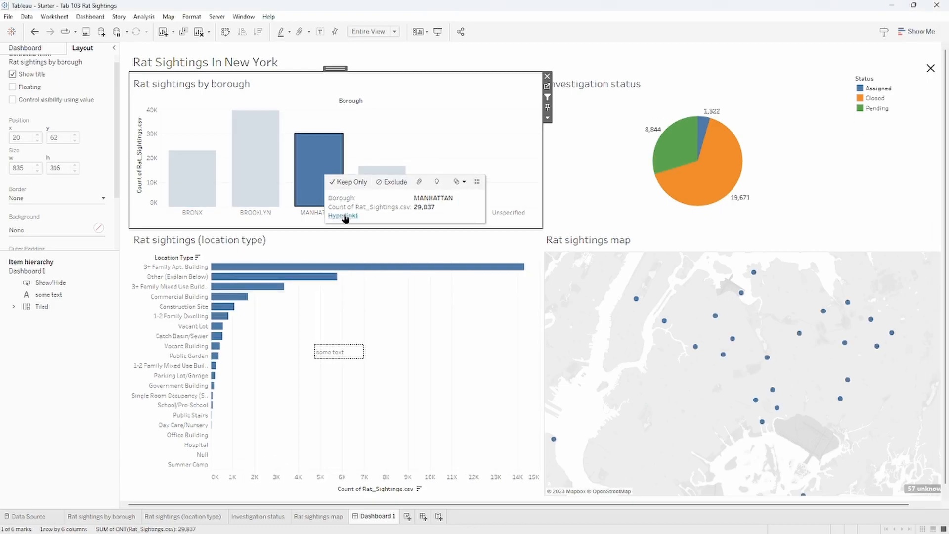
# Inspect the tooltip settings of the Rat sightings by borough worksheet, cancel the editor, and return to Dashboard 1.
pyautogui.click(547, 87)
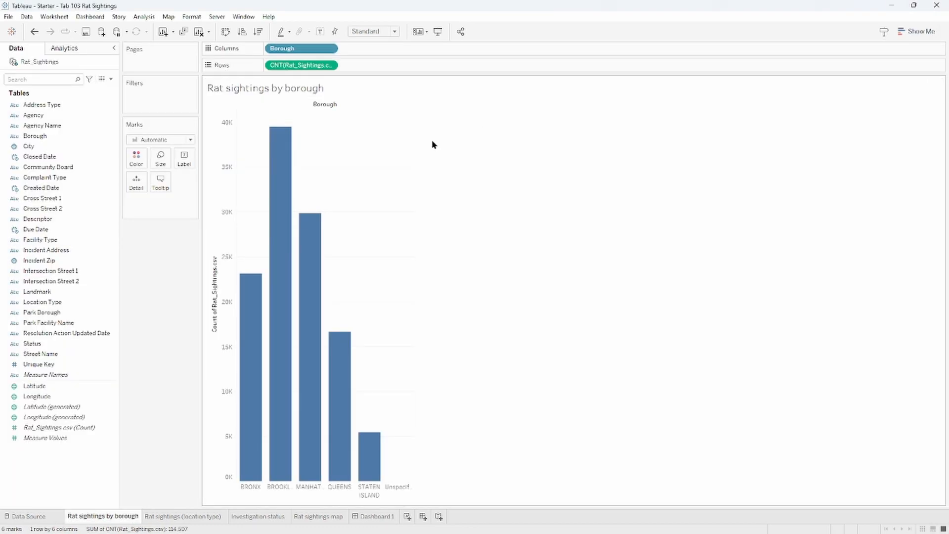
pyautogui.click(168, 183)
pyautogui.click(426, 255)
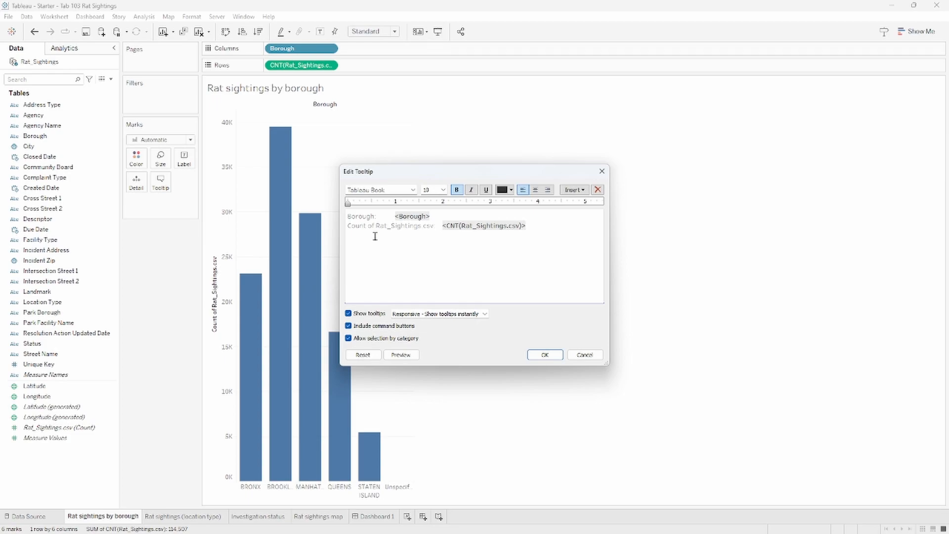
pyautogui.click(584, 355)
pyautogui.moveTo(319, 302)
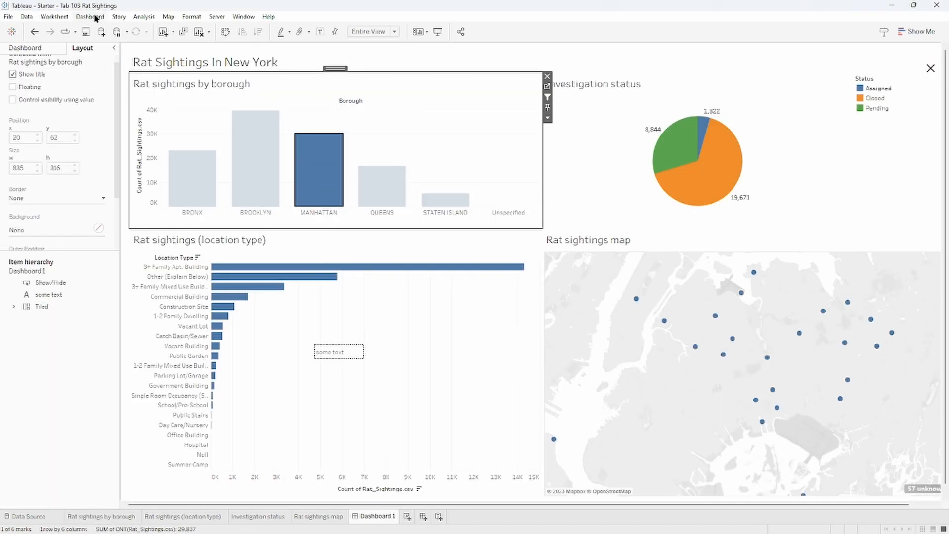
# Rename the URL action to Go To Tableau Public, save it, and check the Manhattan bar's tooltip.
pyautogui.click(93, 16)
pyautogui.click(123, 155)
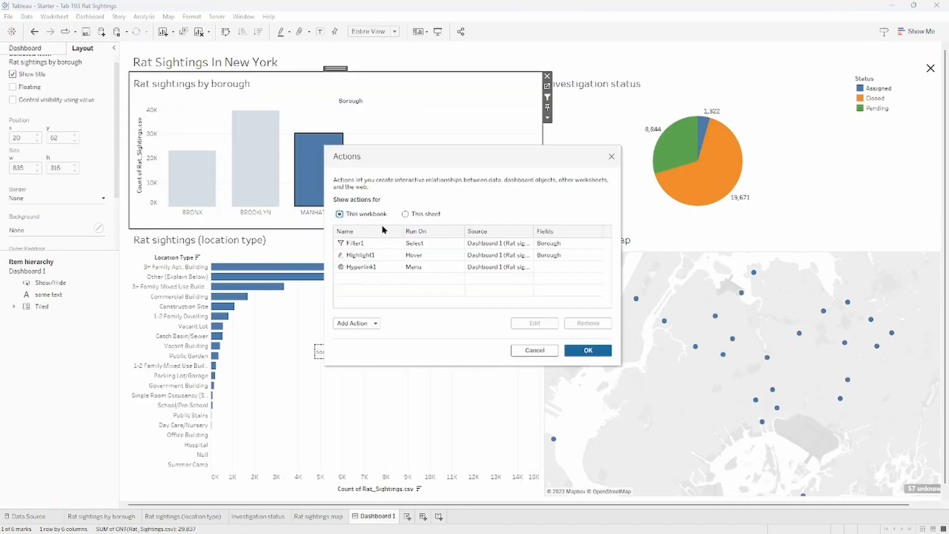
pyautogui.click(391, 268)
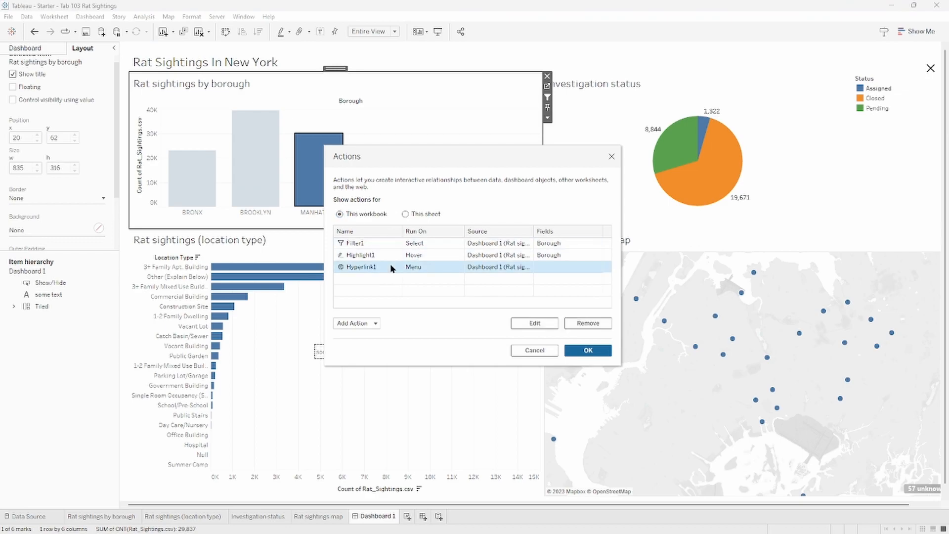
pyautogui.click(535, 324)
pyautogui.write('Go To Tableau Public')
pyautogui.click(563, 374)
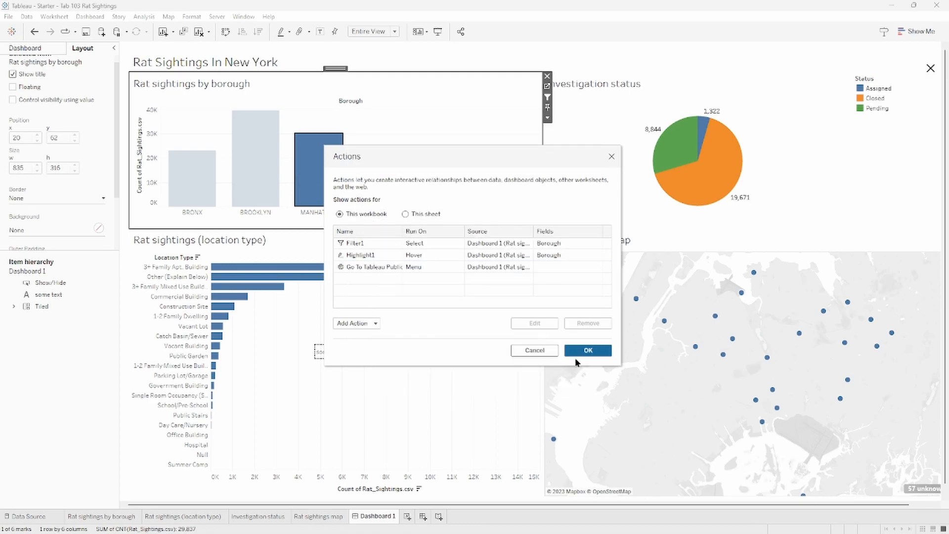
pyautogui.click(587, 351)
pyautogui.moveTo(328, 195)
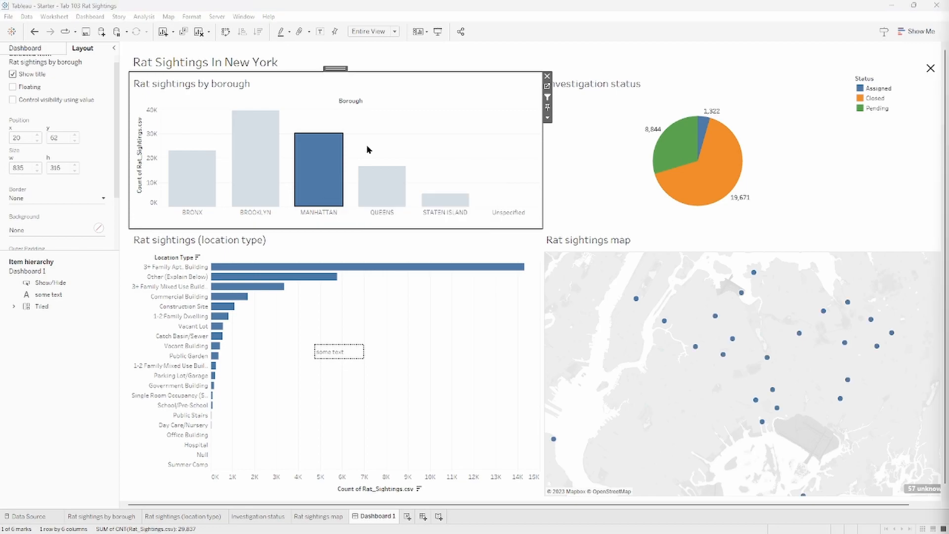
# Clear the Manhattan selection in the borough chart and open the dashboard's list of actions.
pyautogui.click(388, 115)
pyautogui.click(90, 17)
pyautogui.click(132, 155)
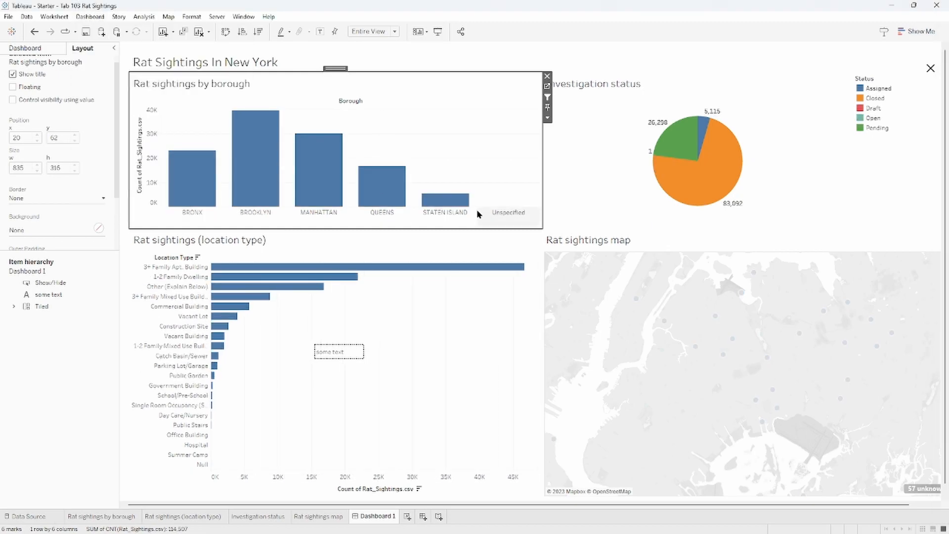
pyautogui.click(495, 267)
pyautogui.click(533, 322)
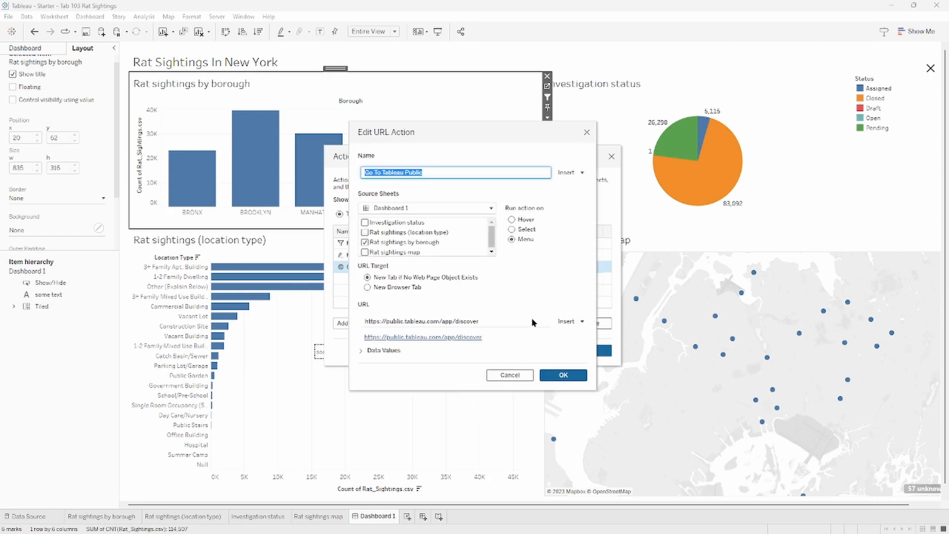
pyautogui.click(518, 322)
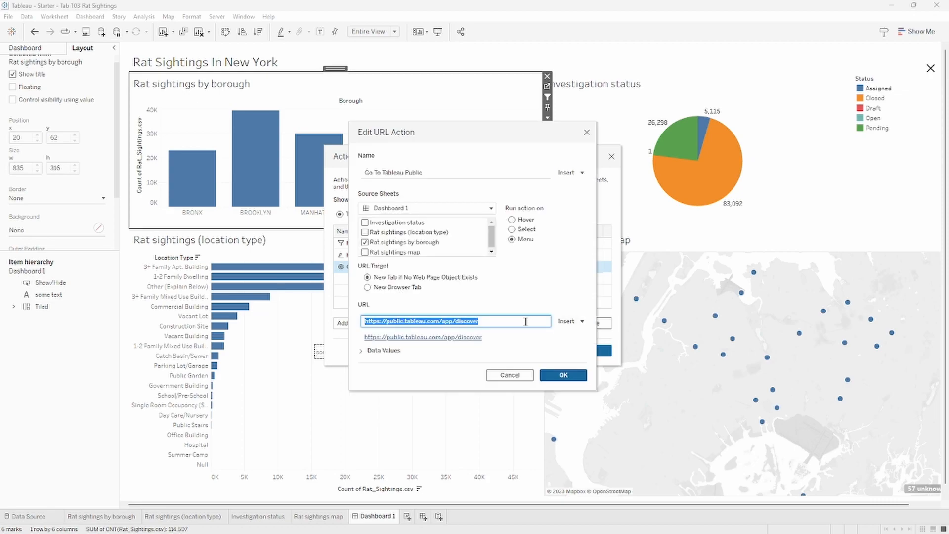
pyautogui.write('https://public.tableau.com/app/search/vizzes/')
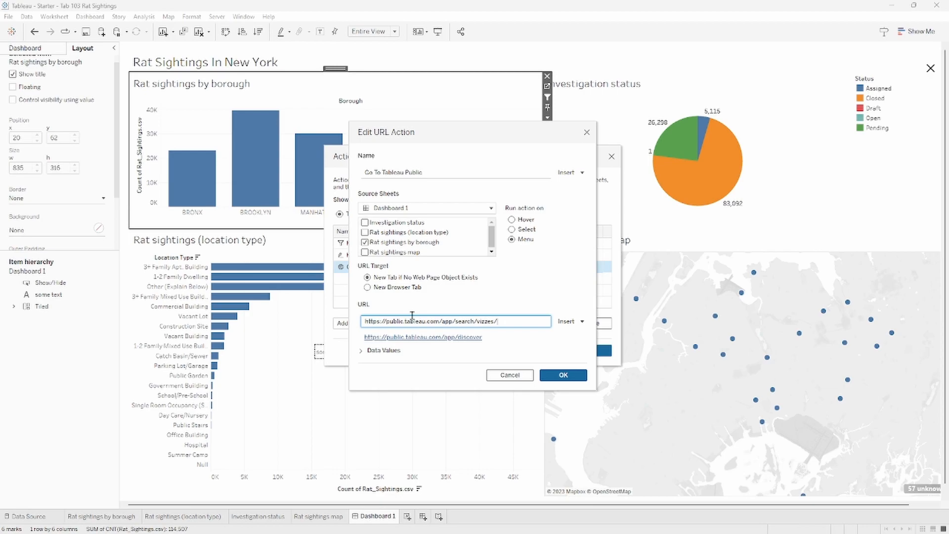
pyautogui.click(568, 326)
pyautogui.click(533, 348)
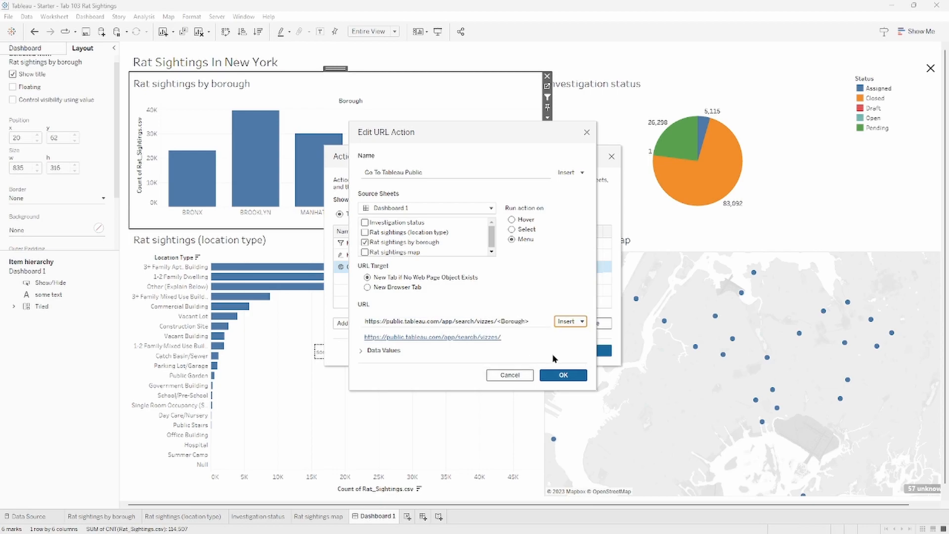
pyautogui.click(564, 375)
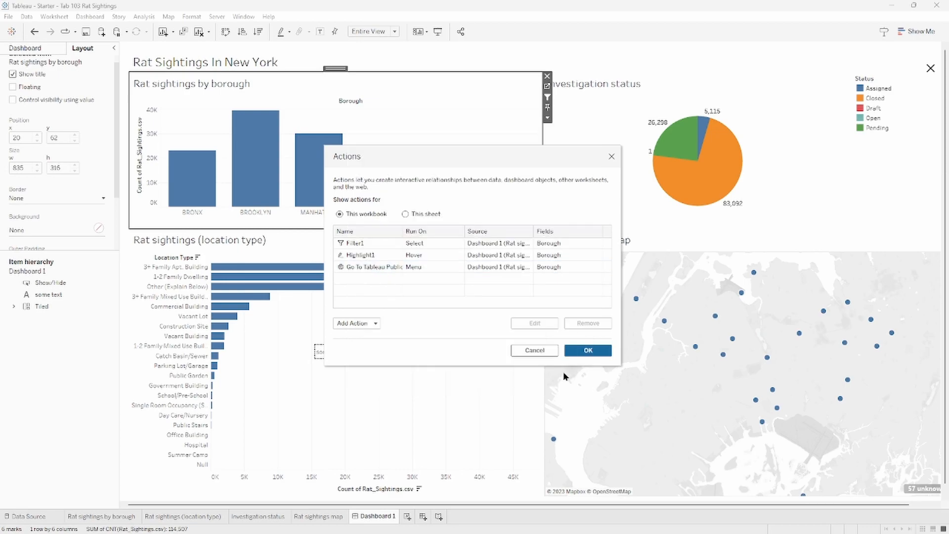
pyautogui.click(581, 350)
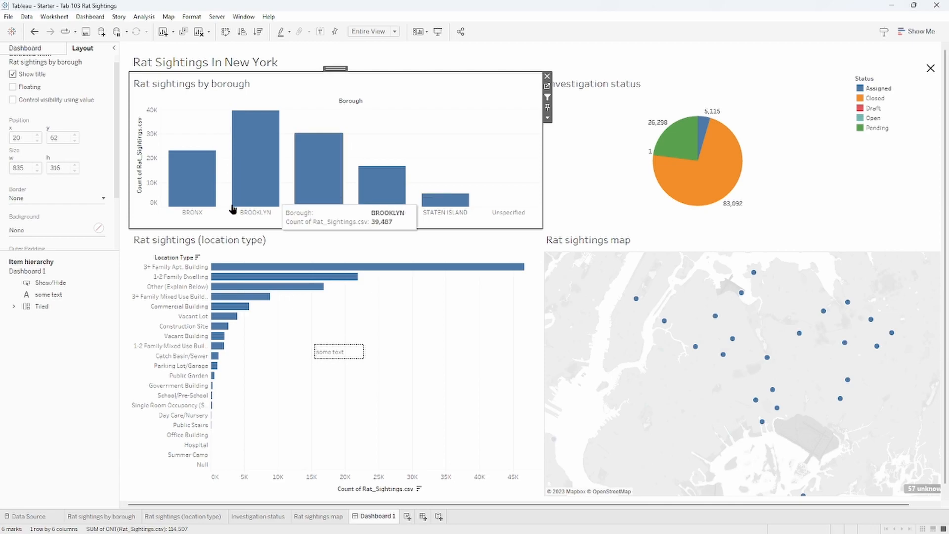
# Test the Go To Tableau Public action from the Bronx bar's tooltip and browse the opened search results in the enlarged browser window.
pyautogui.click(200, 186)
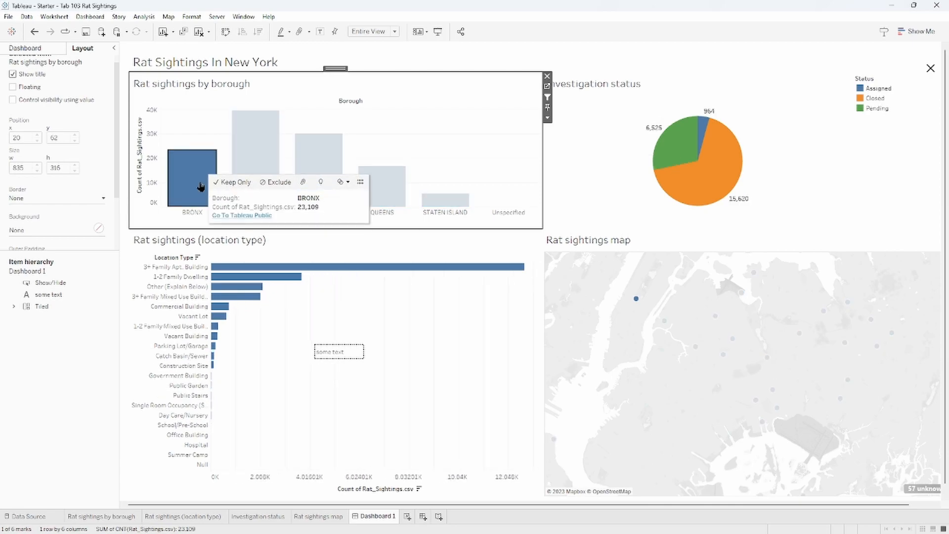
pyautogui.click(250, 217)
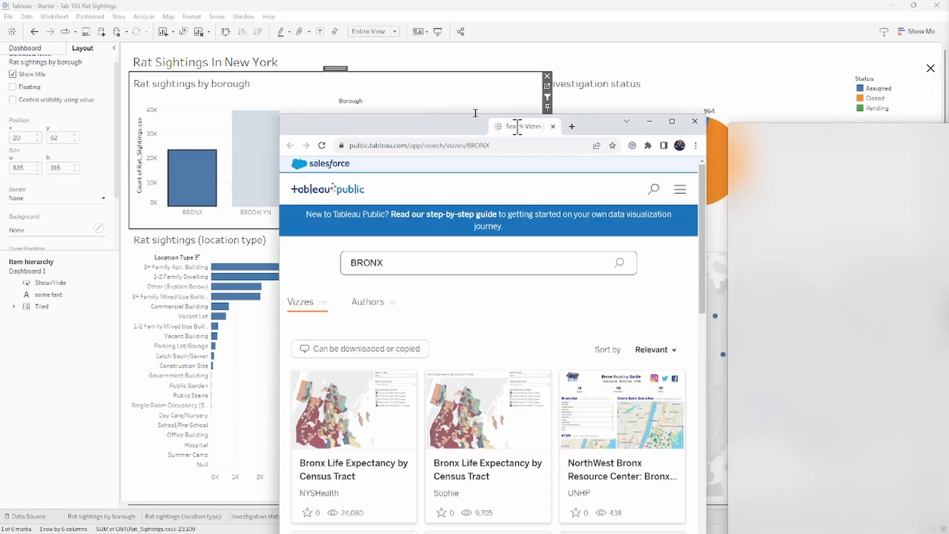
pyautogui.moveTo(517, 127); pyautogui.dragTo(422, 56)
pyautogui.click(574, 53)
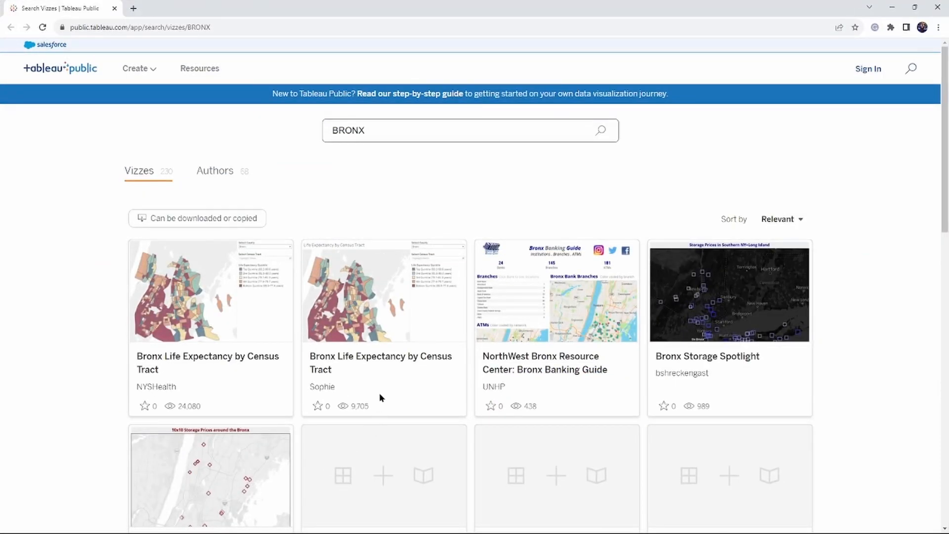
pyautogui.scroll(-3, 712, 381)
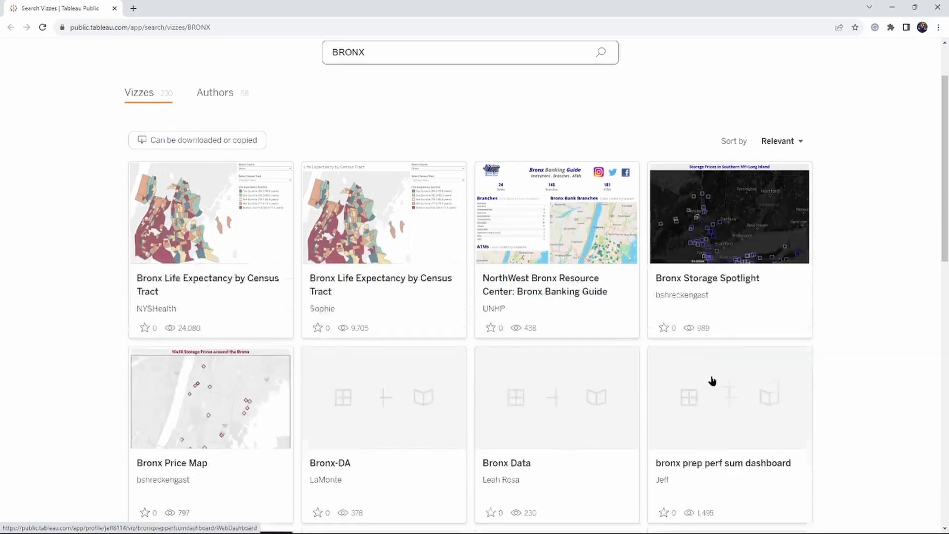
pyautogui.scroll(2, 712, 381)
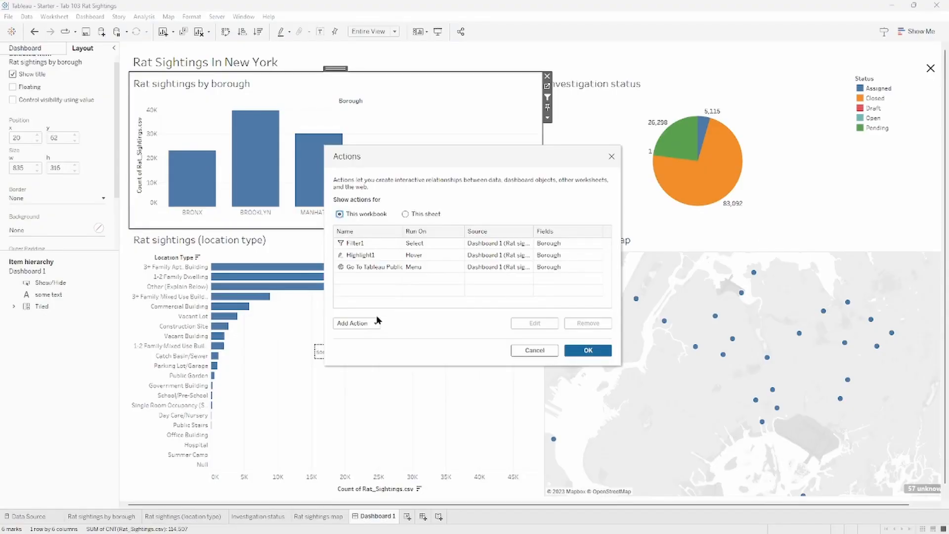
pyautogui.click(376, 323)
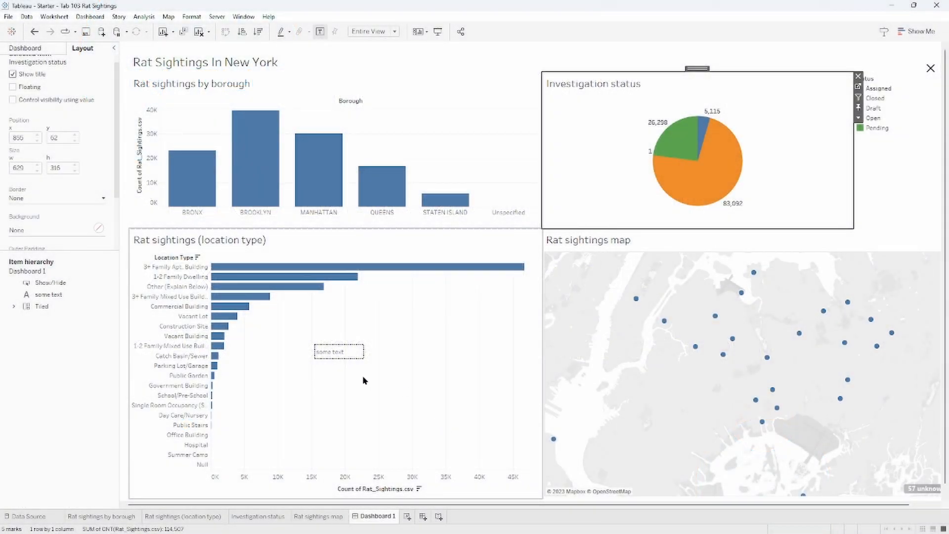
# Remove the floating "some text" object from the dashboard and move the show/hide button slightly further up and to the left.
pyautogui.click(344, 349)
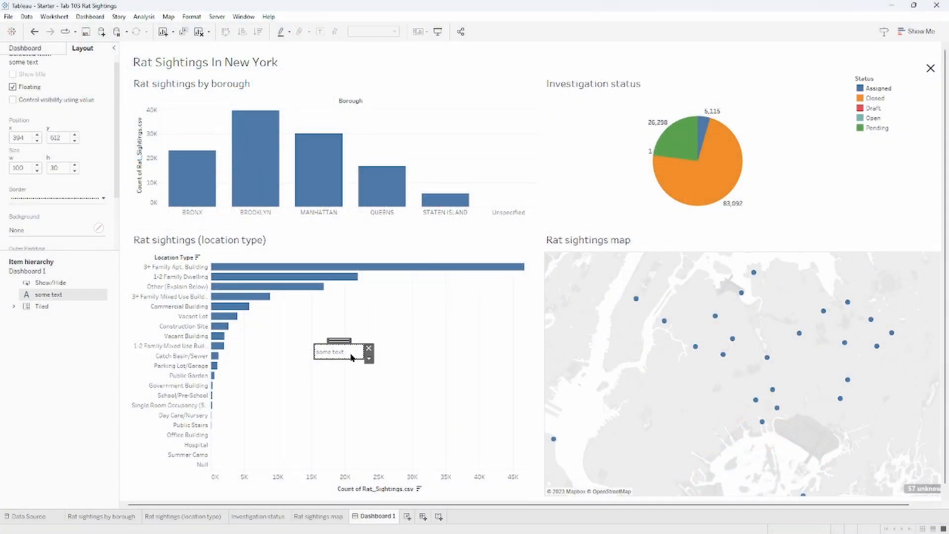
pyautogui.click(369, 349)
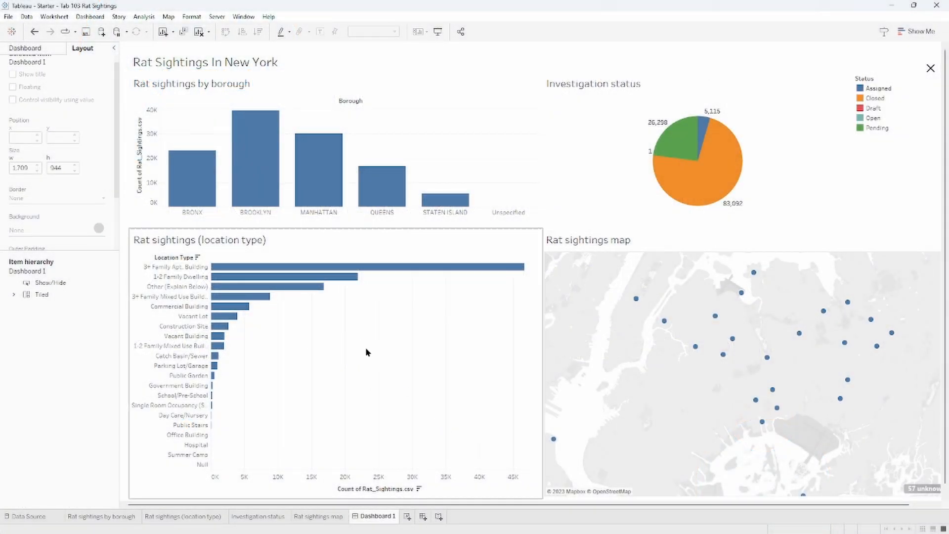
pyautogui.click(927, 67)
pyautogui.moveTo(930, 60); pyautogui.dragTo(920, 51)
pyautogui.click(930, 85)
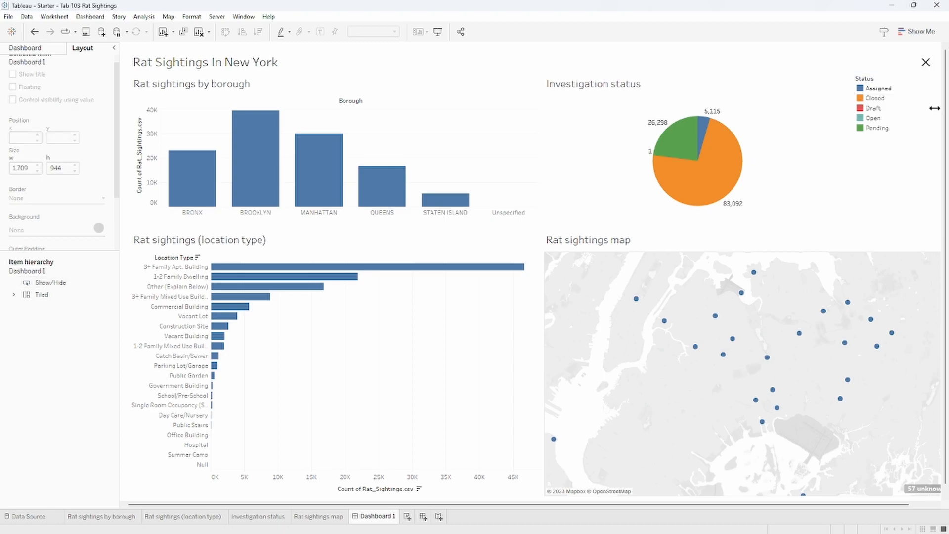
pyautogui.click(444, 396)
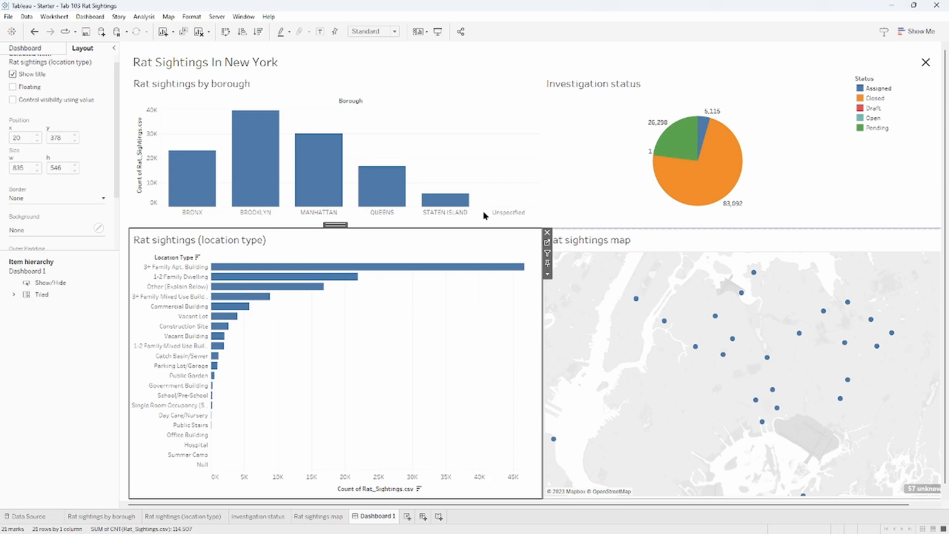
# Examine the server options for publishing the workbook and saving it to Tableau Public, without choosing any of them.
pyautogui.click(212, 16)
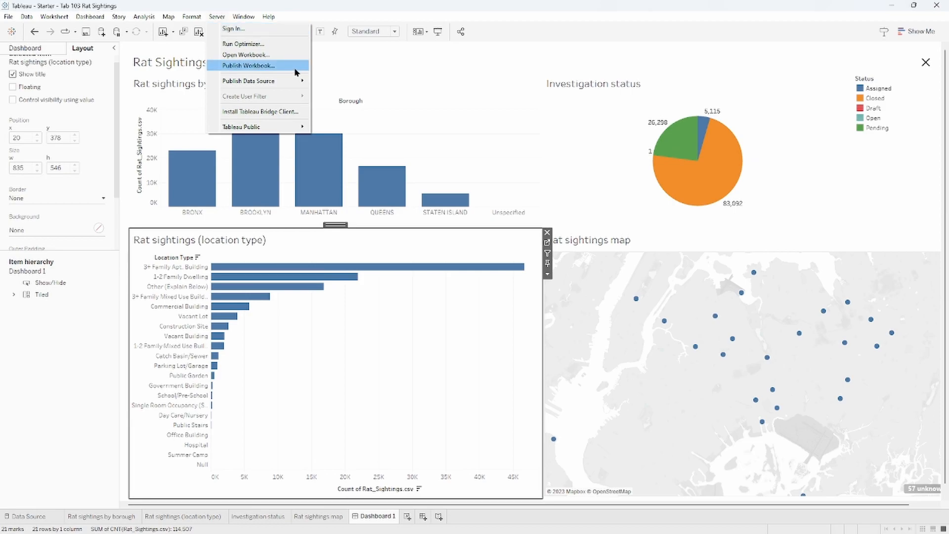
pyautogui.moveTo(271, 127)
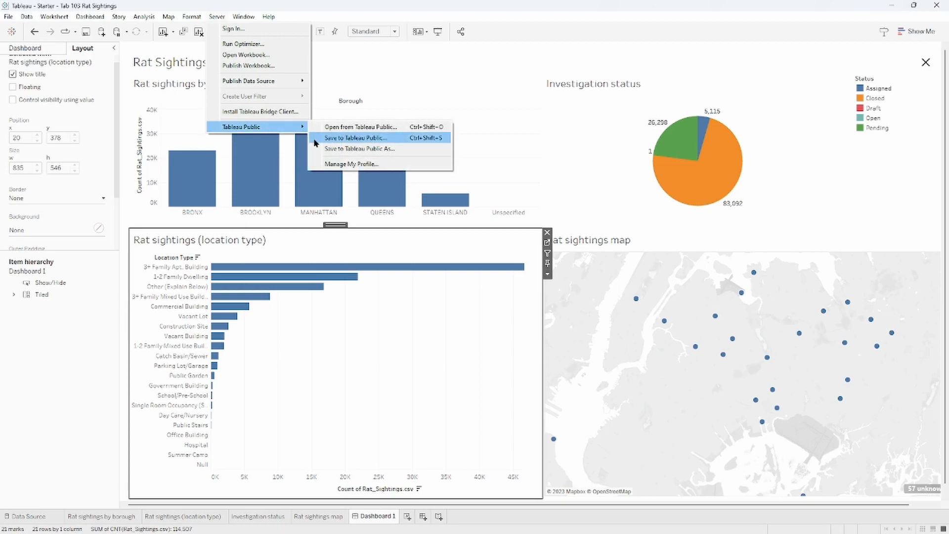
pyautogui.click(408, 66)
pyautogui.click(403, 69)
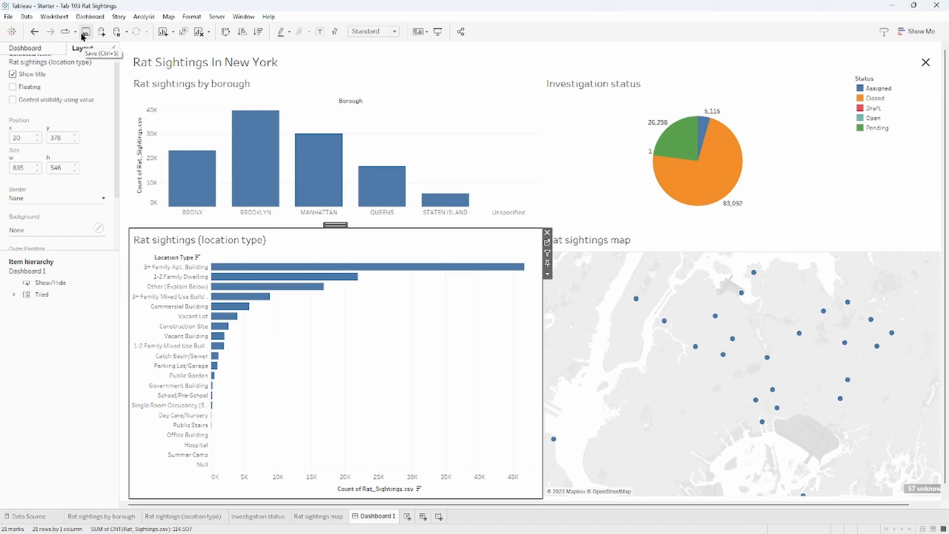
pyautogui.click(567, 147)
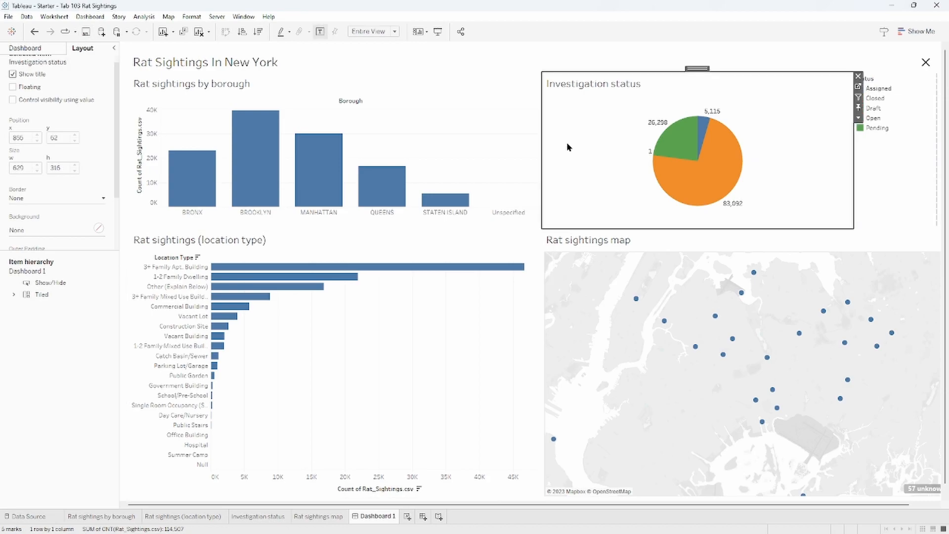